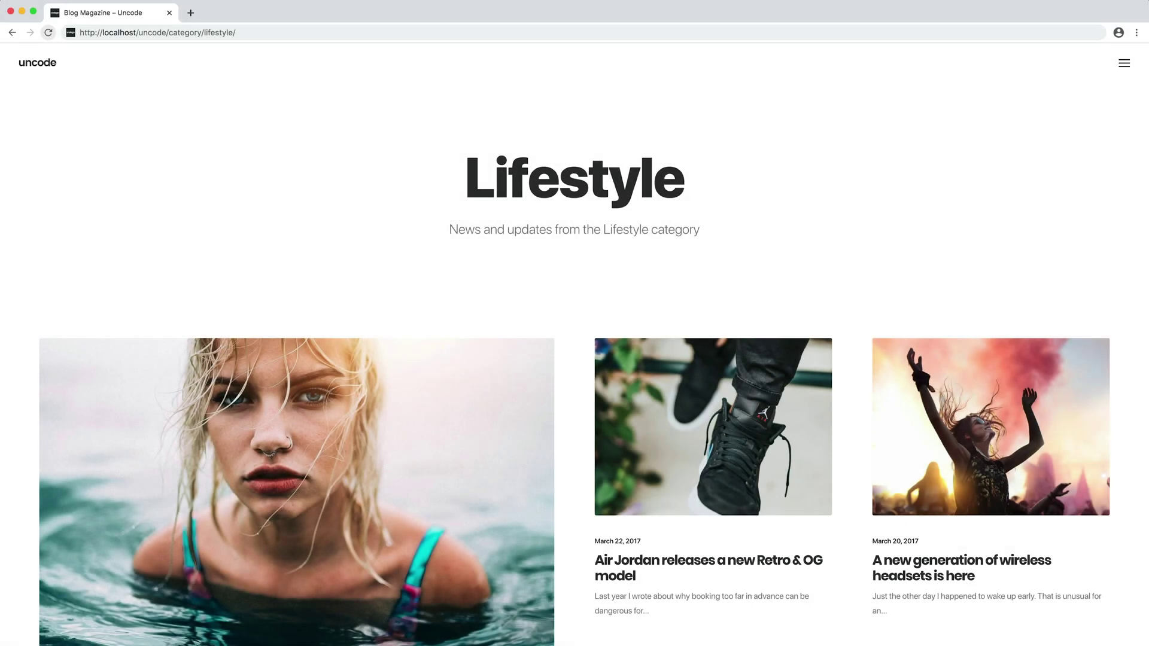
scroll(574, 345, down, 6)
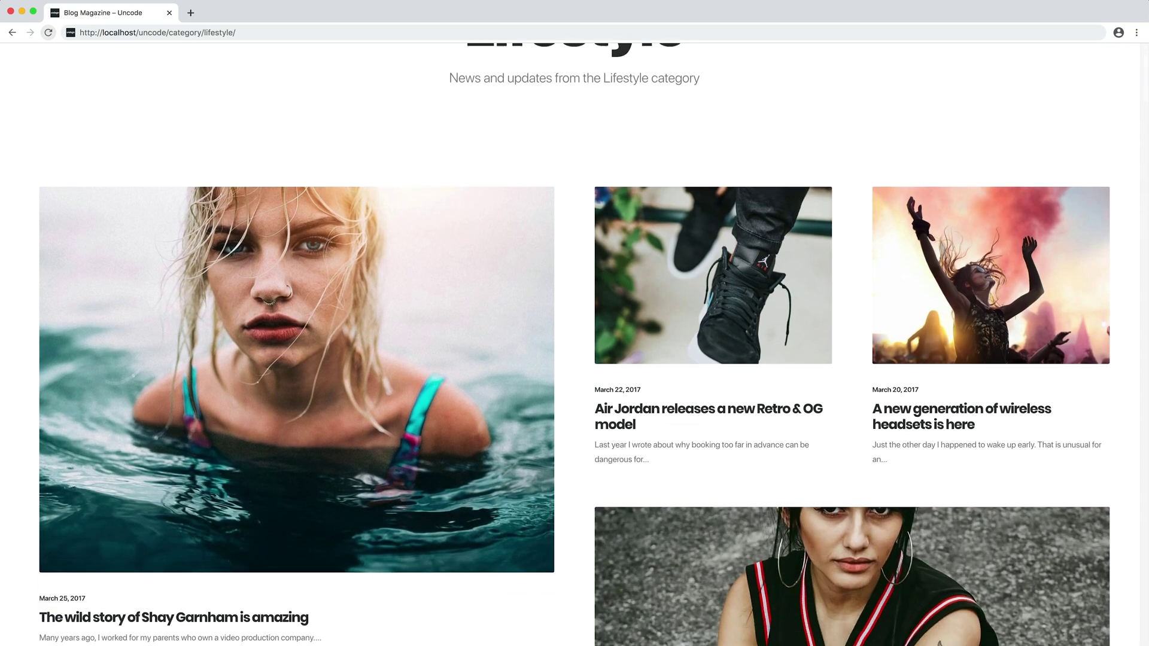
scroll(574, 345, down, 7)
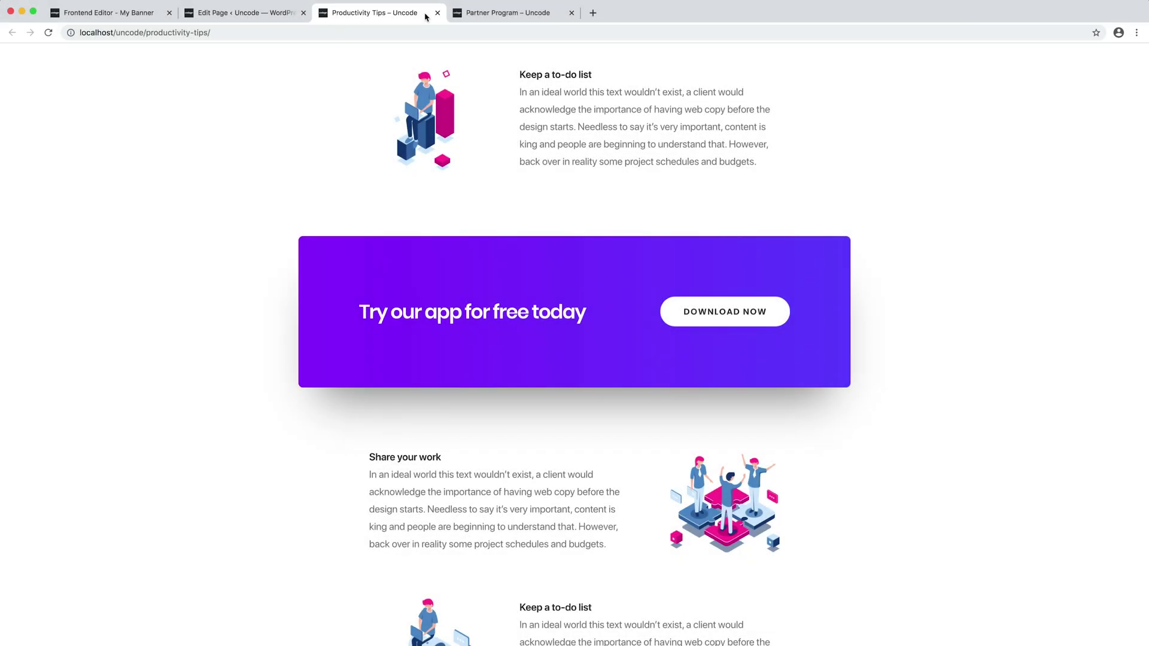
click(558, 18)
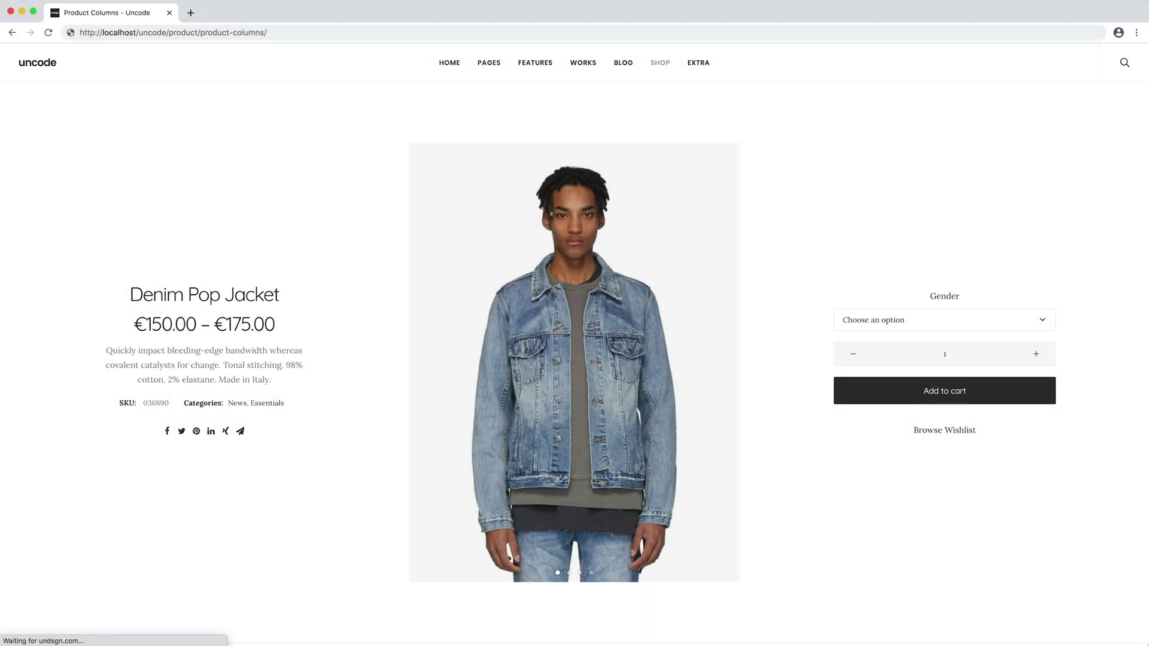
scroll(574, 345, down, 6)
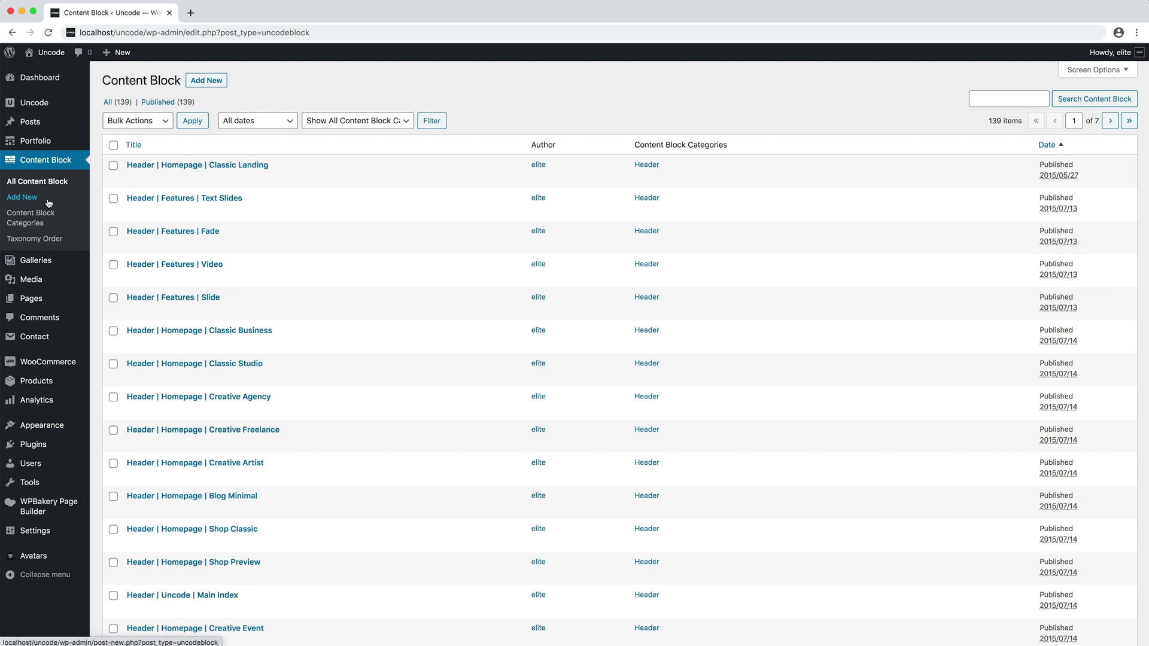
Create a new content block titled "My Banner" and switch it to the backend editor.
click(22, 198)
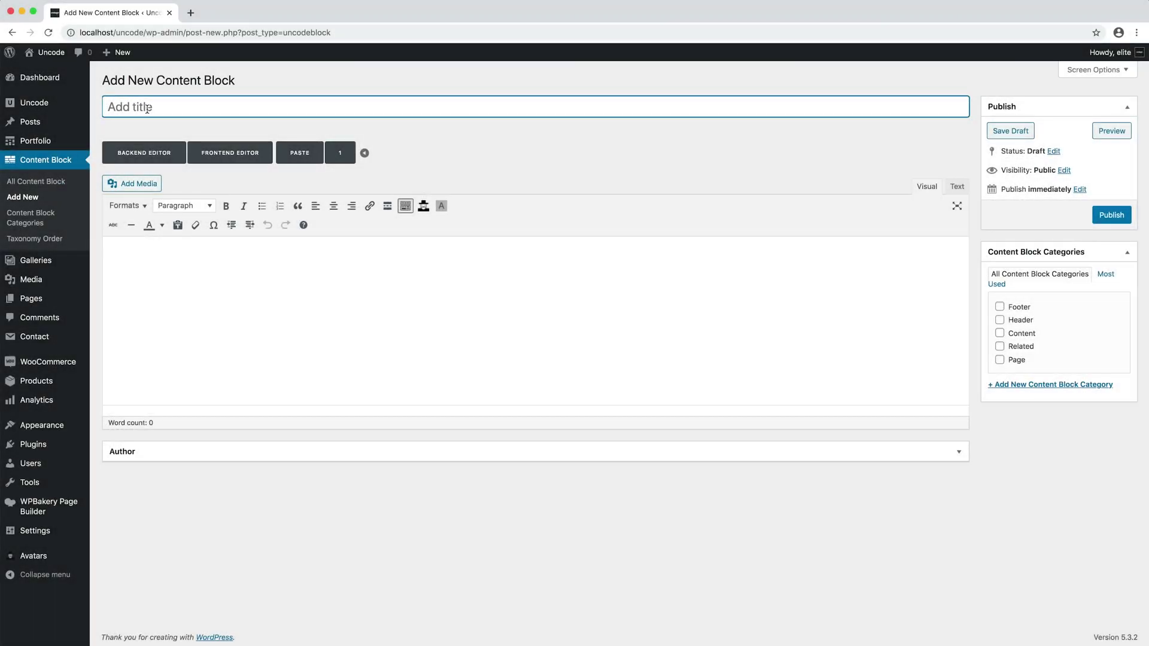
text(My Banner)
click(144, 152)
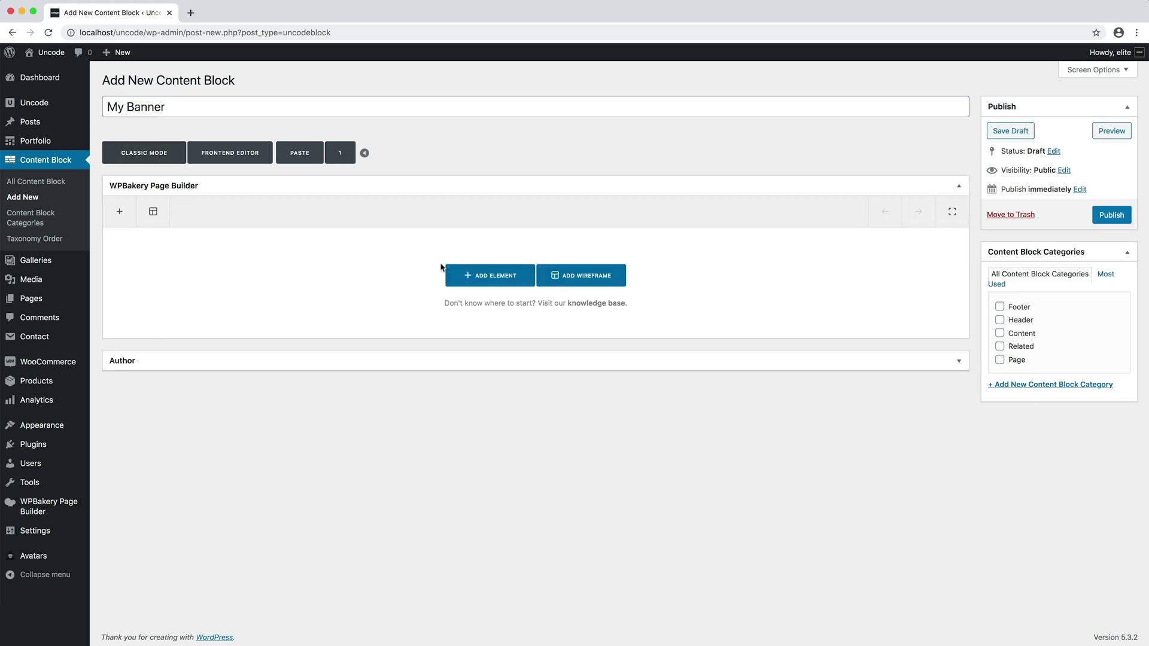
Add a row containing an inner row, and split the inner row into a 2/3 and a 1/3 column.
click(472, 275)
click(241, 179)
click(536, 292)
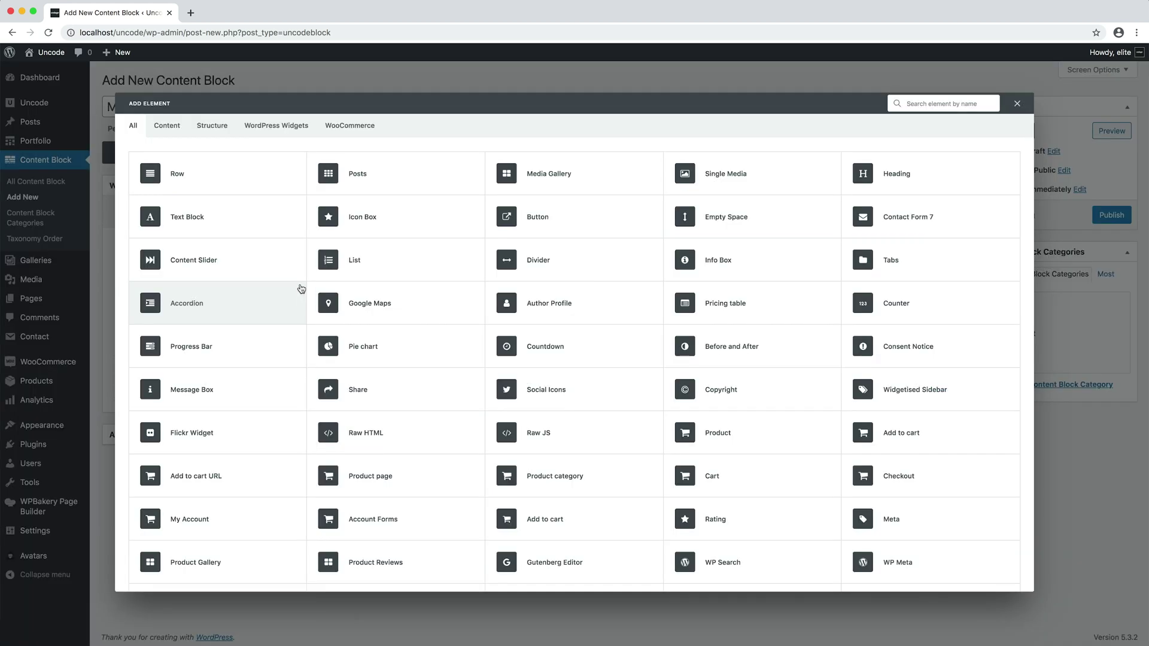
click(303, 290)
mouse_move(154, 294)
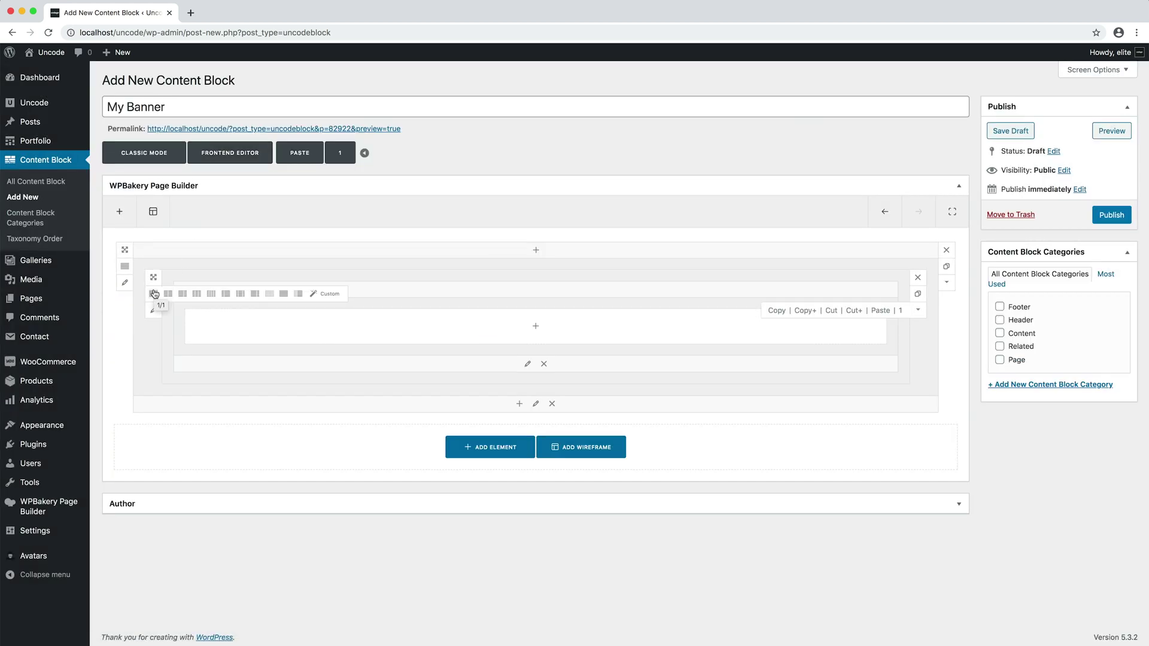
click(182, 294)
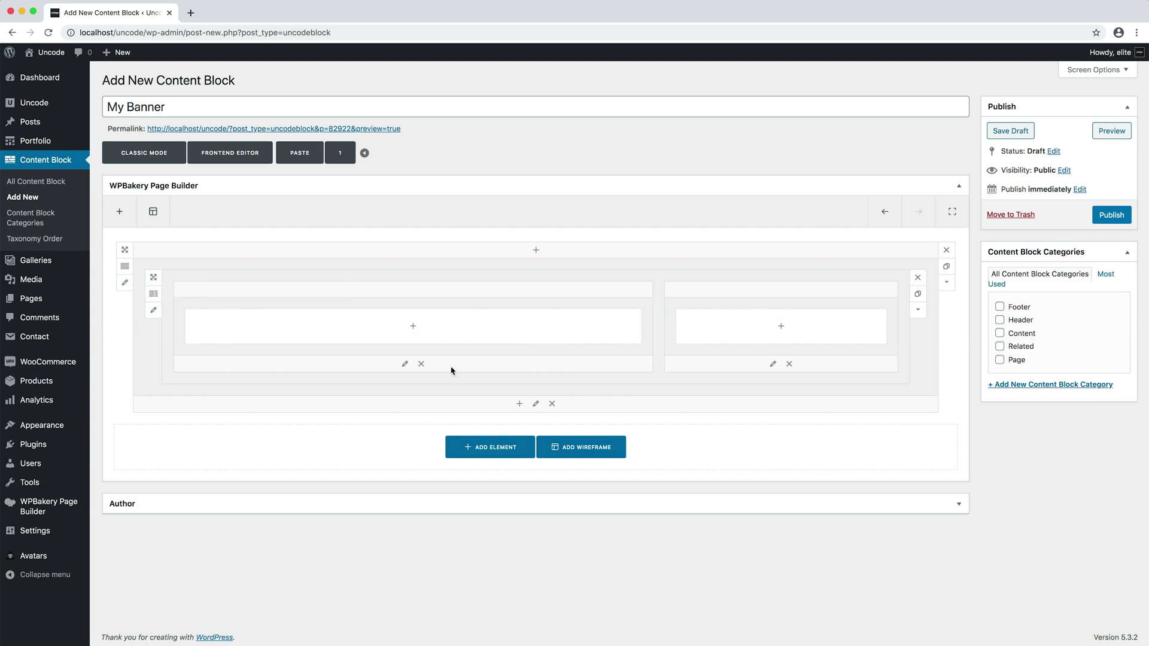
Set the outer column's background color to Cerulean - Blue Ribbon - Majorelle Blue (Circle) and save the column settings.
click(536, 403)
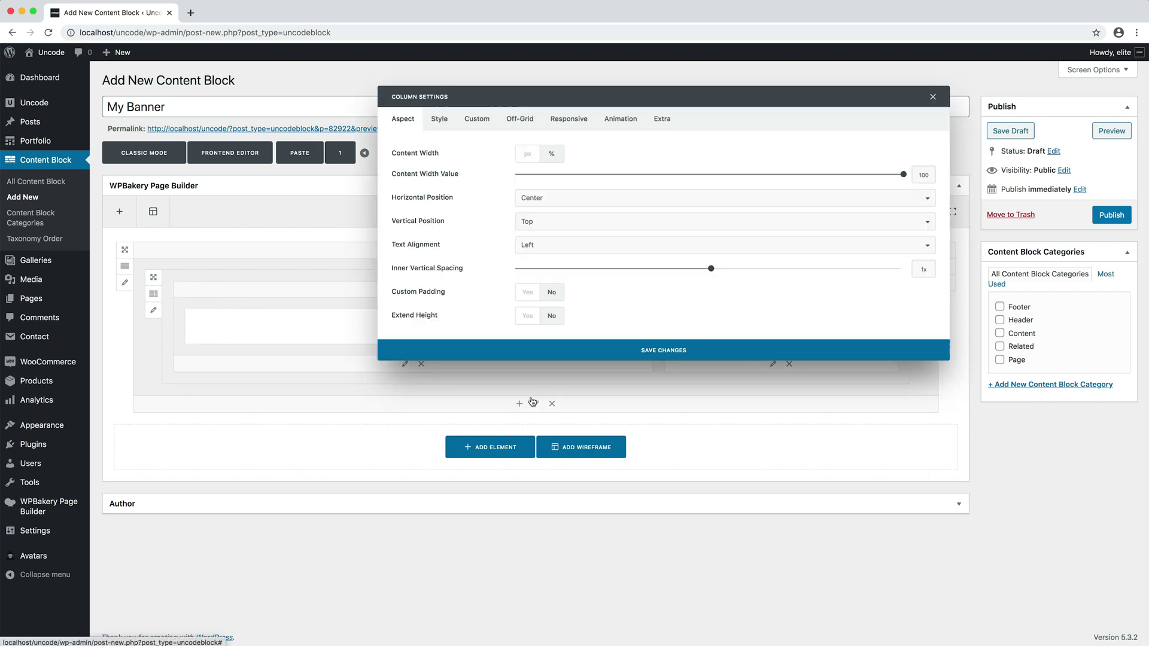
click(439, 119)
click(583, 199)
scroll(607, 295, down, 4)
scroll(607, 296, down, 3)
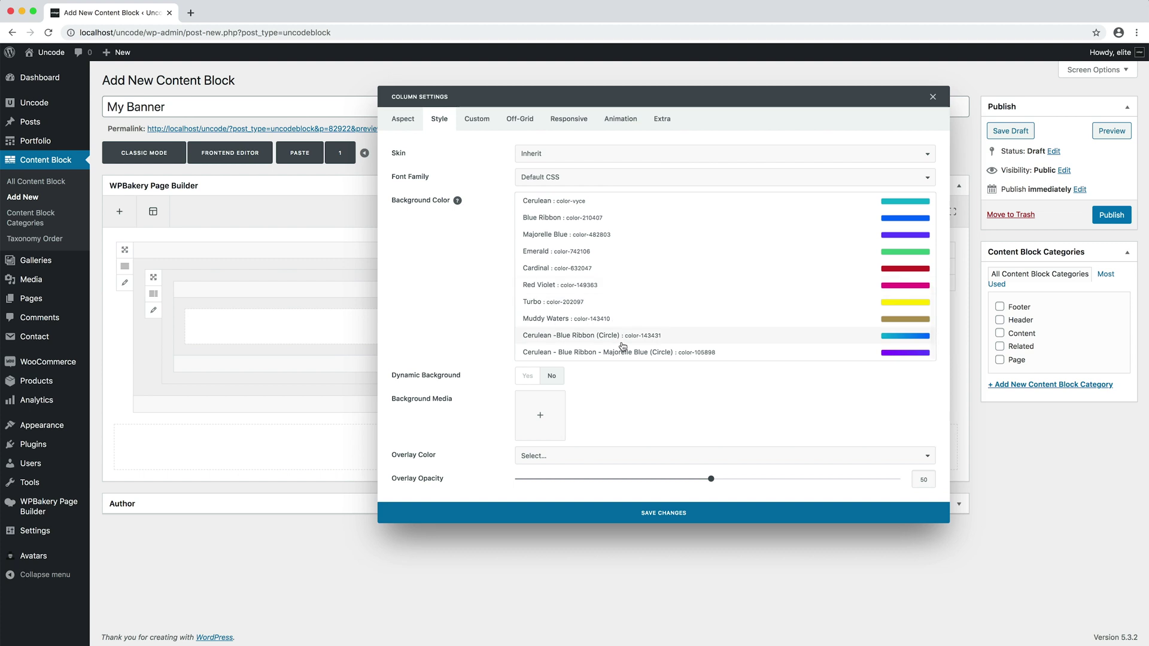
click(623, 345)
click(622, 359)
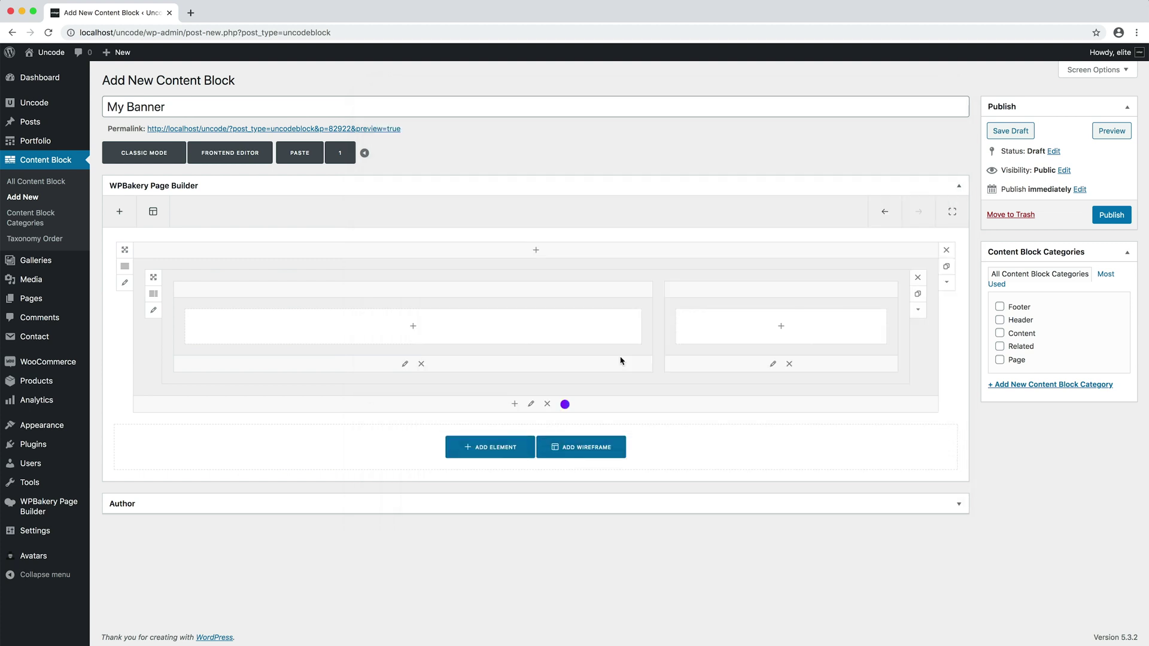
Publish the My Banner content block and open it in the frontend editor.
click(1097, 220)
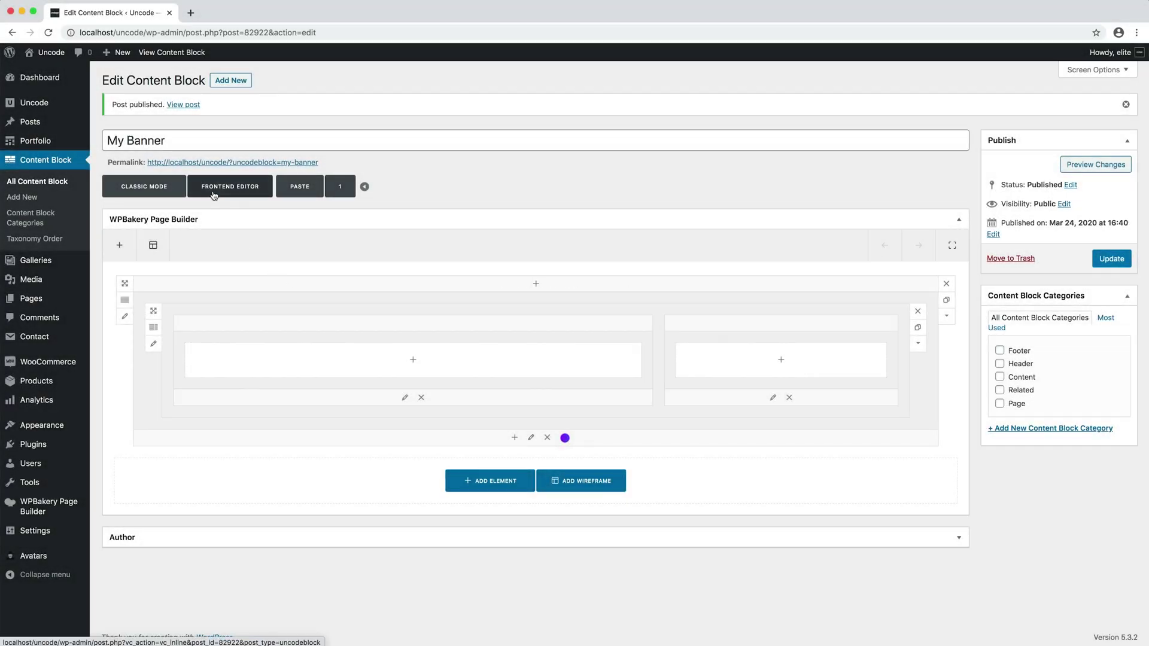
click(214, 195)
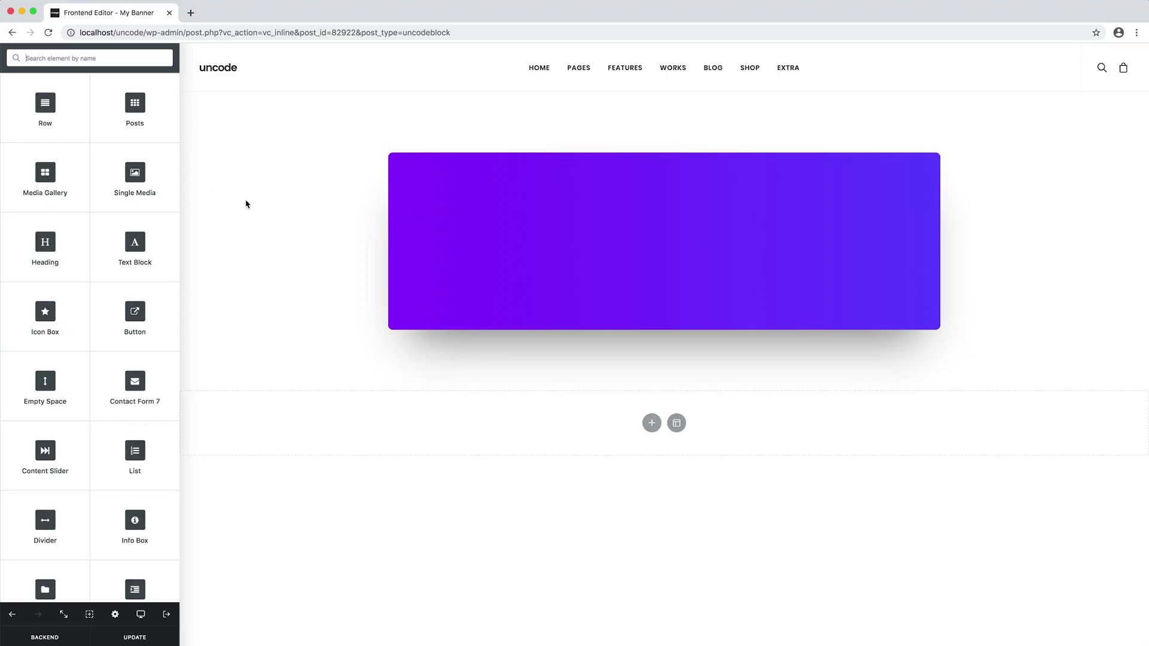
Add the heading "Try our app for free today" to the wide inner column, using Font Poppins, size h1 and letter spacing -0.05em.
click(593, 240)
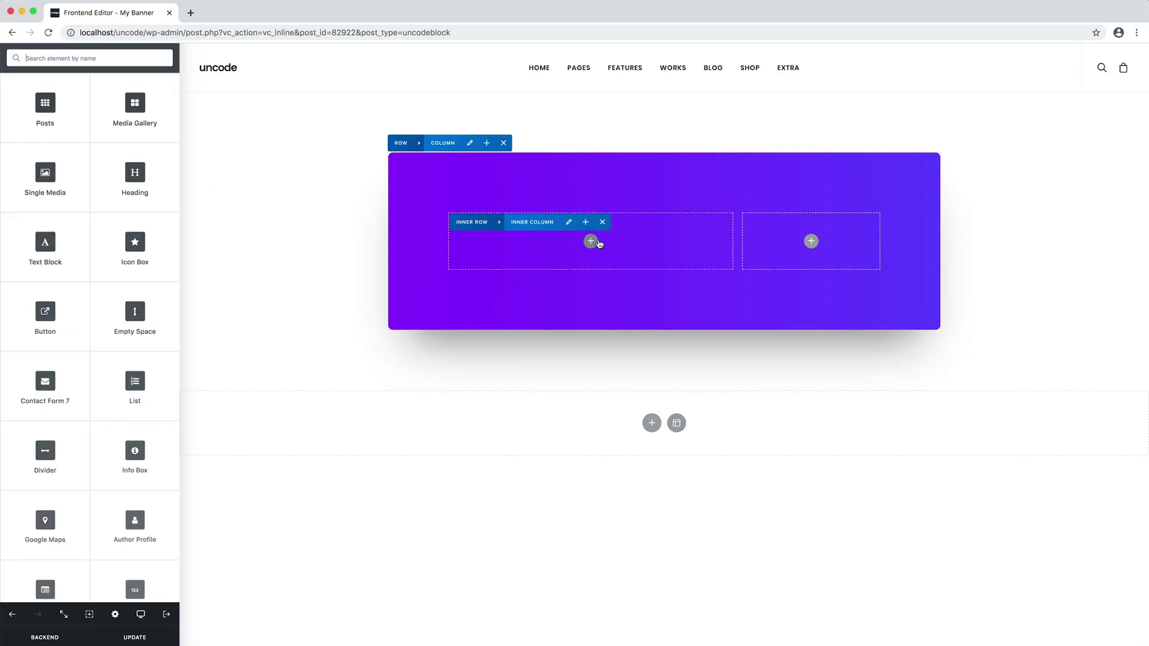
click(95, 506)
click(93, 506)
click(80, 466)
click(80, 474)
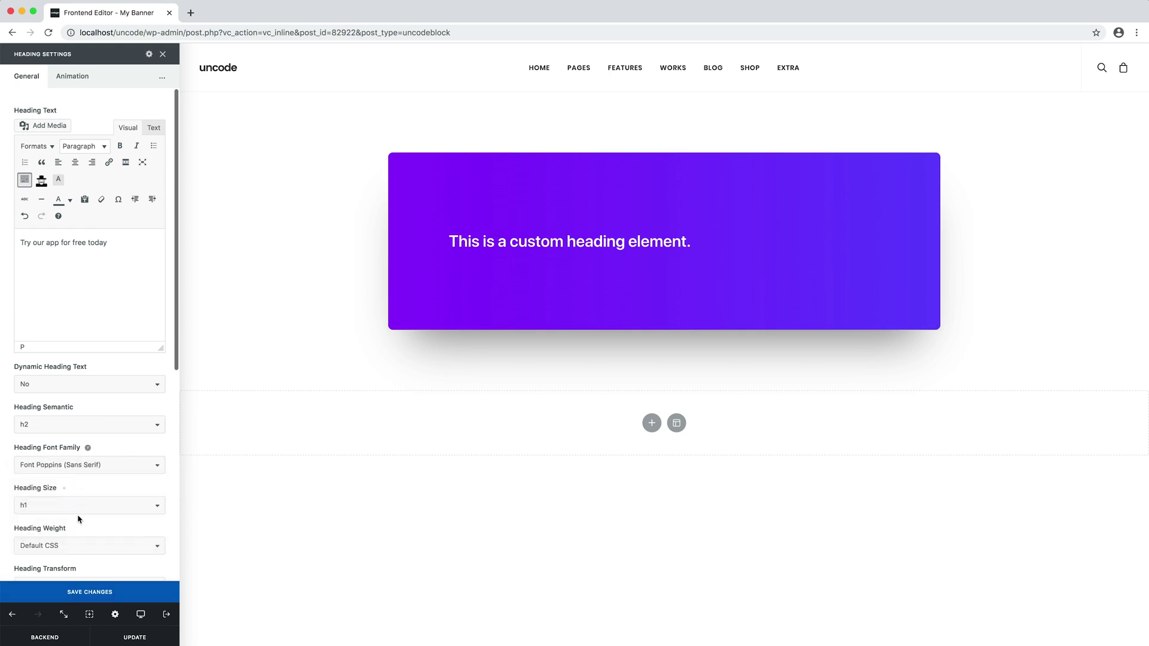
scroll(78, 473, down, 5)
click(78, 499)
click(78, 516)
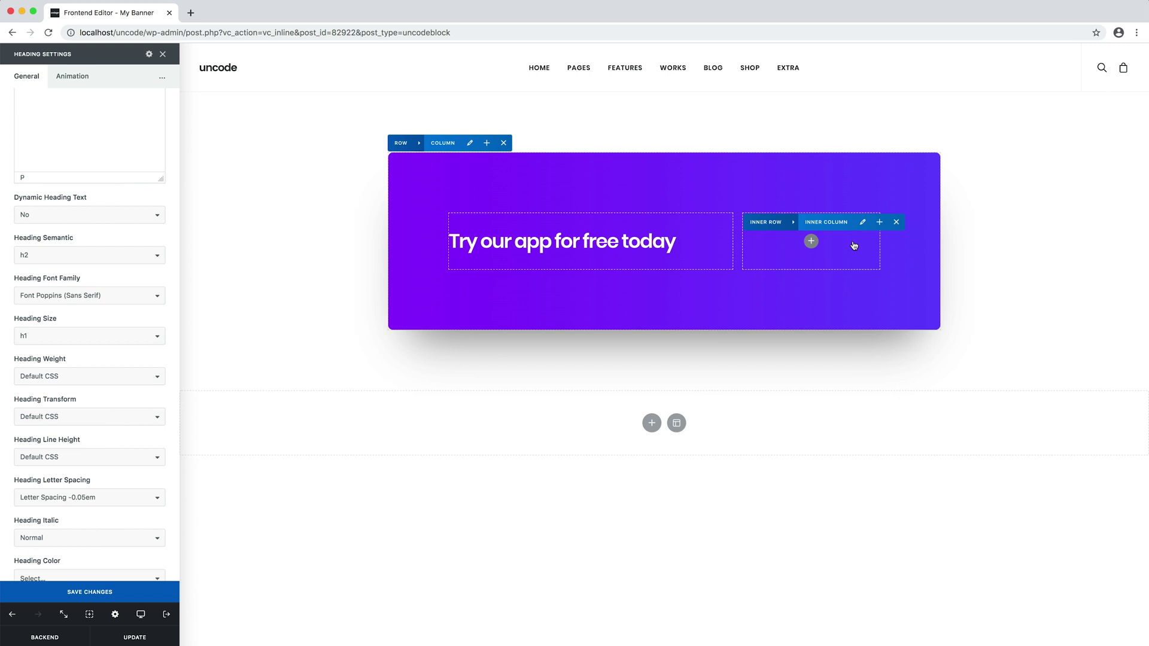
Add a "Download Now" button with Large size and Circle shape to the narrow inner column, and update the content block.
click(810, 241)
click(60, 325)
drag(90, 127, 10, 127)
text(Download Now)
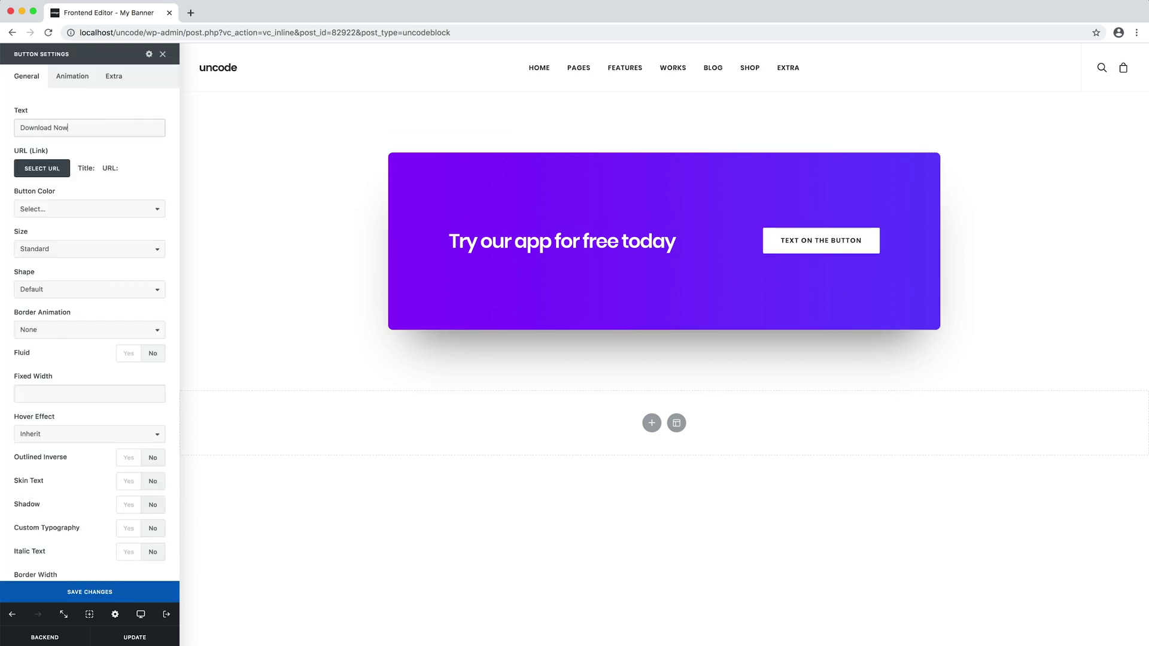
click(79, 249)
click(75, 277)
click(73, 289)
click(73, 312)
click(152, 637)
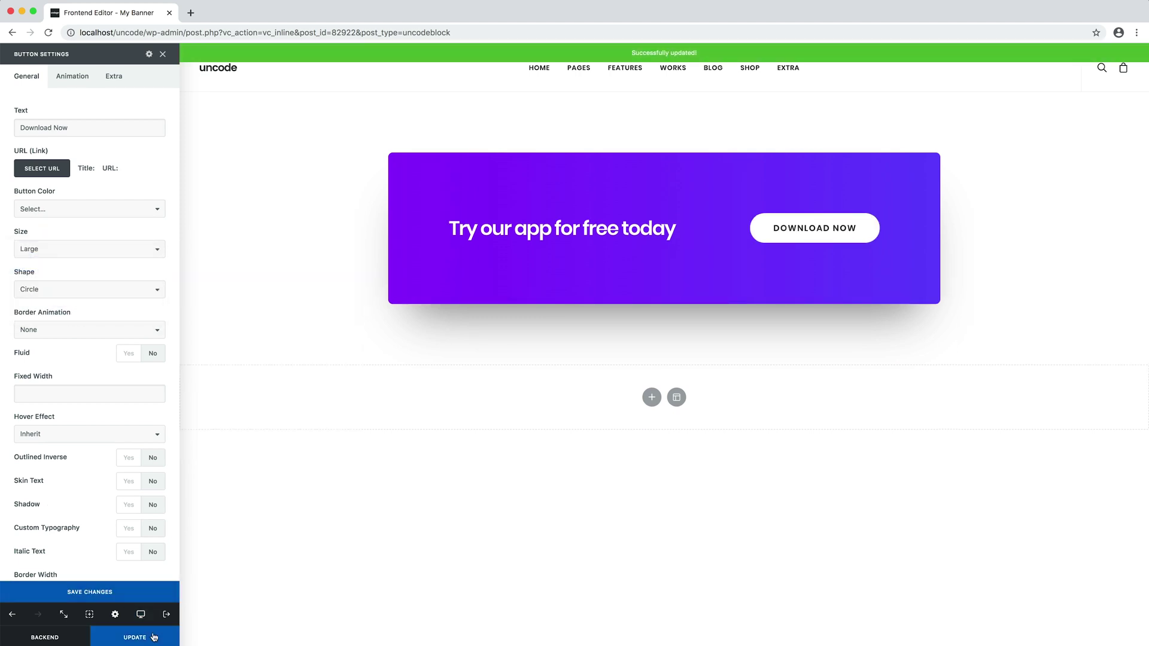
Open localhost/uncode/productivity-tips/ in a new browser tab and view the banner within the page.
click(189, 14)
text(http://localhost/uncode/productivity-tips/)
key(Return)
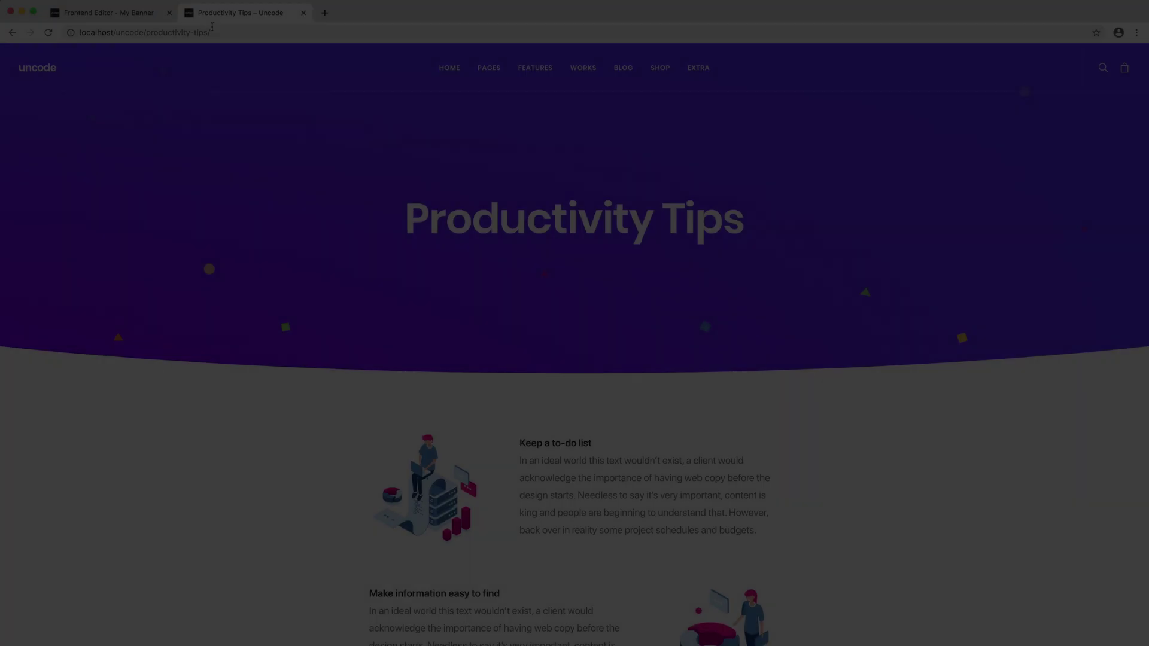
scroll(797, 306, down, 10)
scroll(798, 305, down, 2)
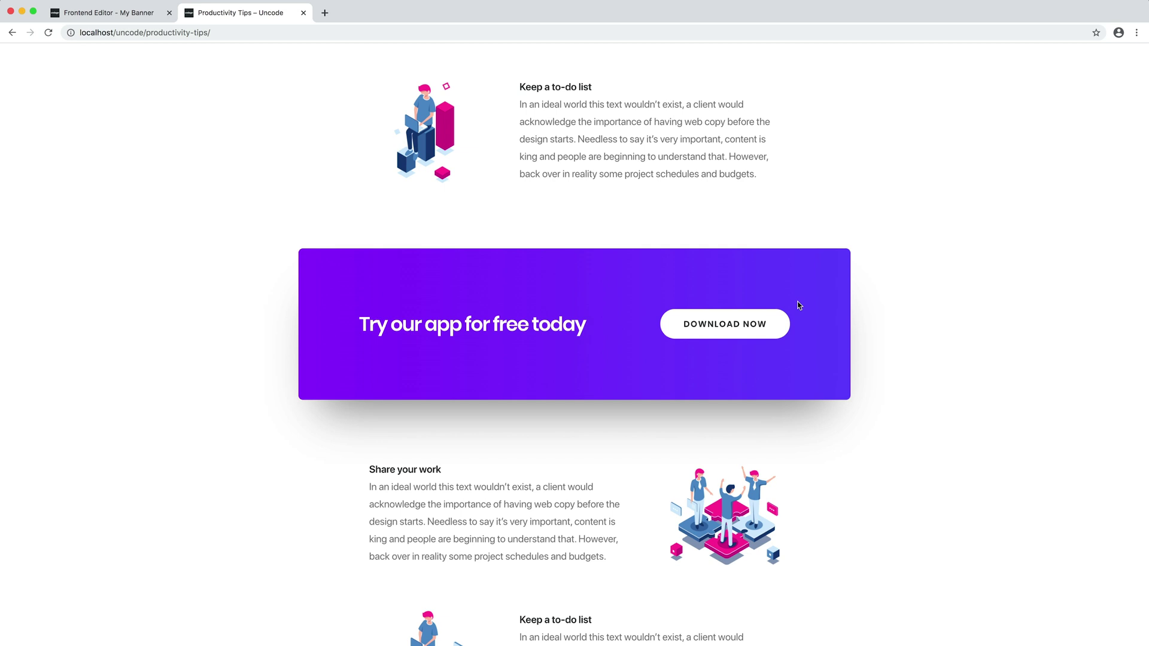
Open localhost/uncode/partner-program/ in another browser tab and view the banner above the footer.
click(325, 12)
text(localhost/uncode/partner-program/)
key(Return)
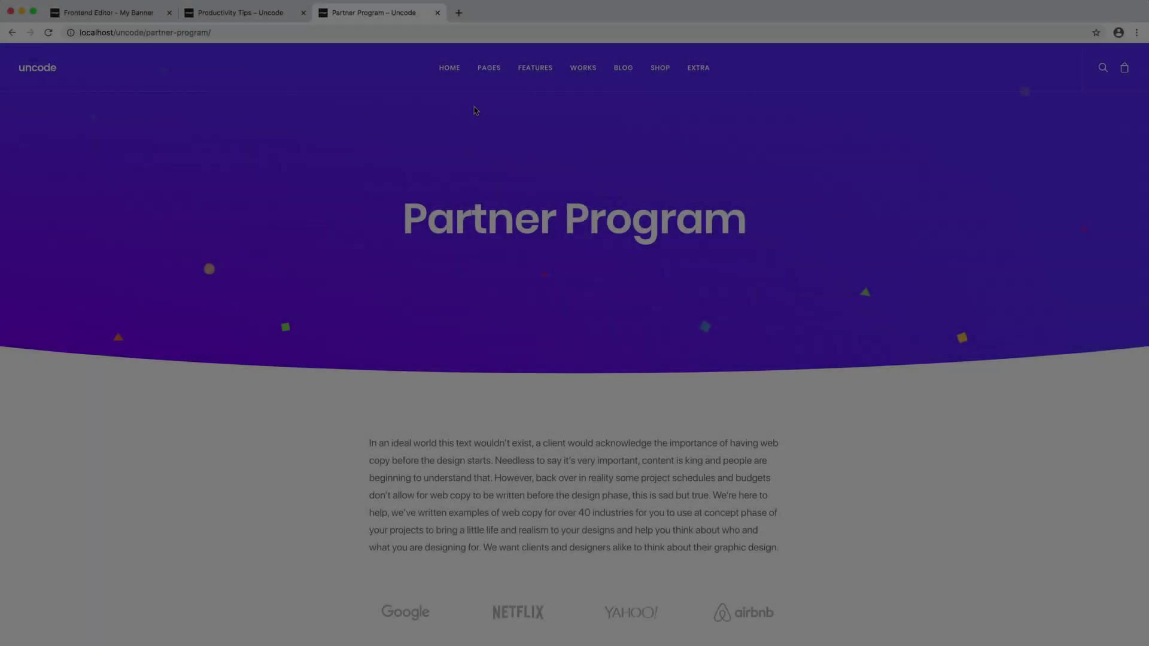
scroll(808, 314, down, 10)
scroll(809, 316, down, 1)
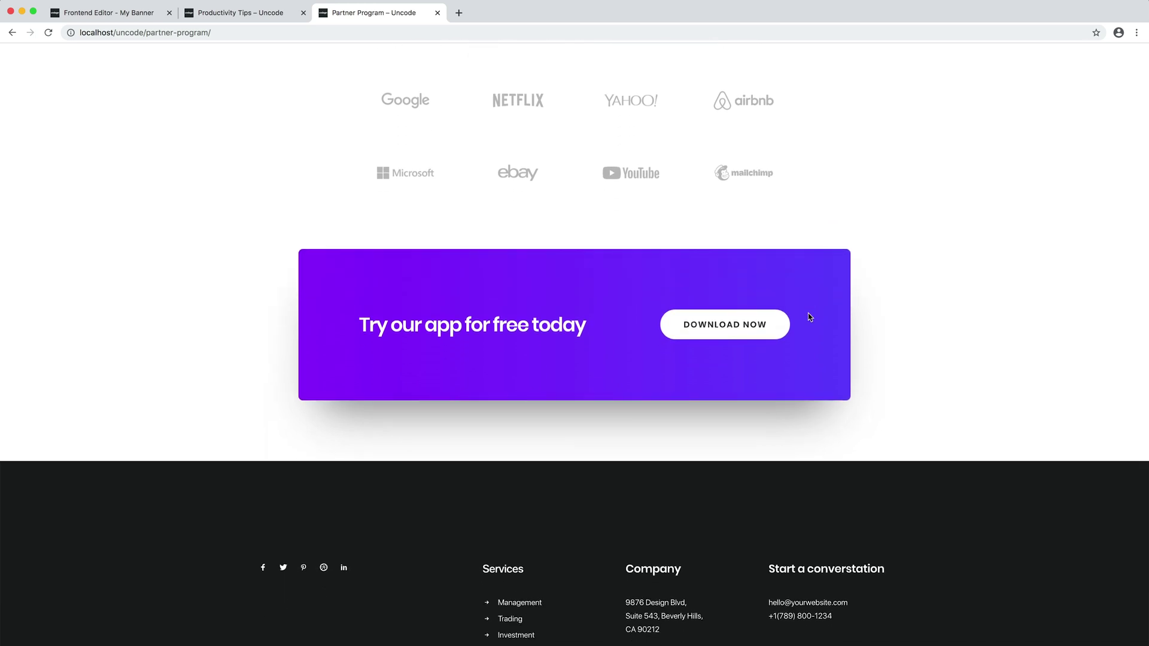
Return to the My Banner frontend editor and change the inner row's layout to a single 1/1 column.
click(115, 15)
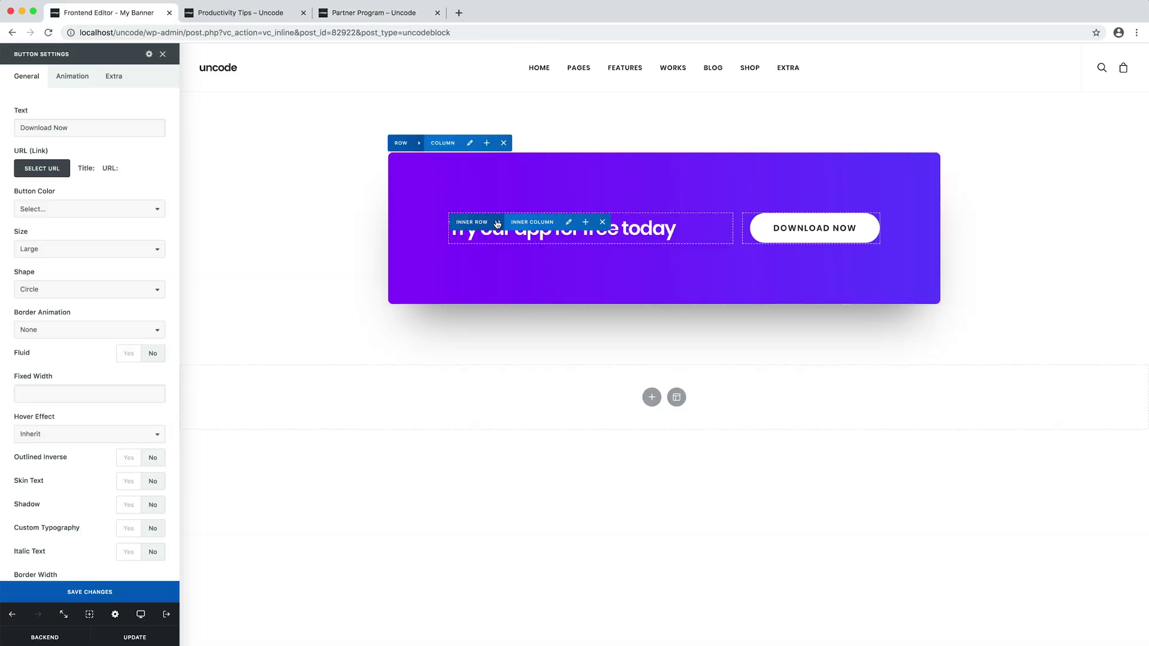
click(518, 222)
click(24, 104)
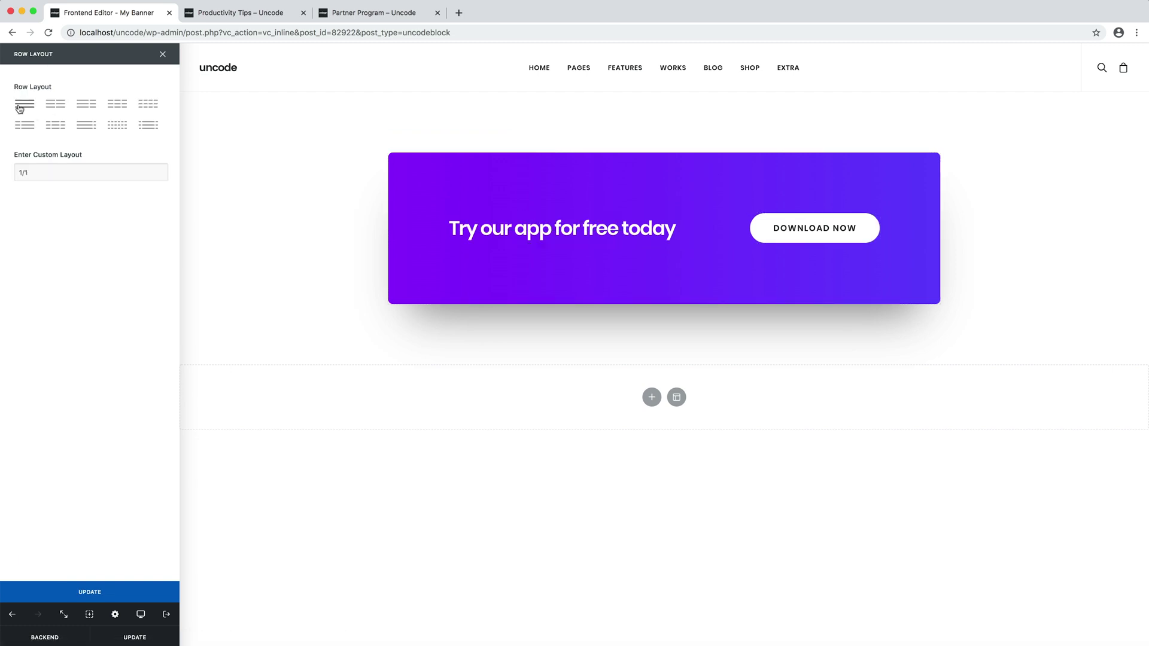
Set the inner column's text alignment to Center and its inner vertical spacing to 1x, saving the changes.
click(568, 222)
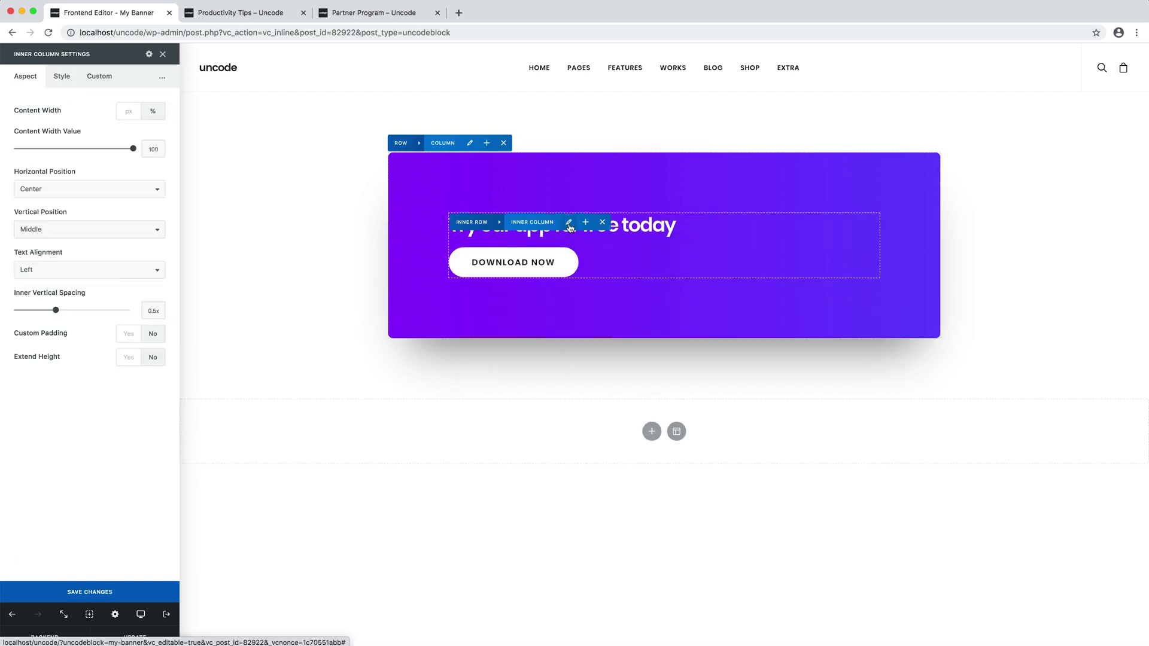
click(104, 275)
click(104, 280)
click(75, 311)
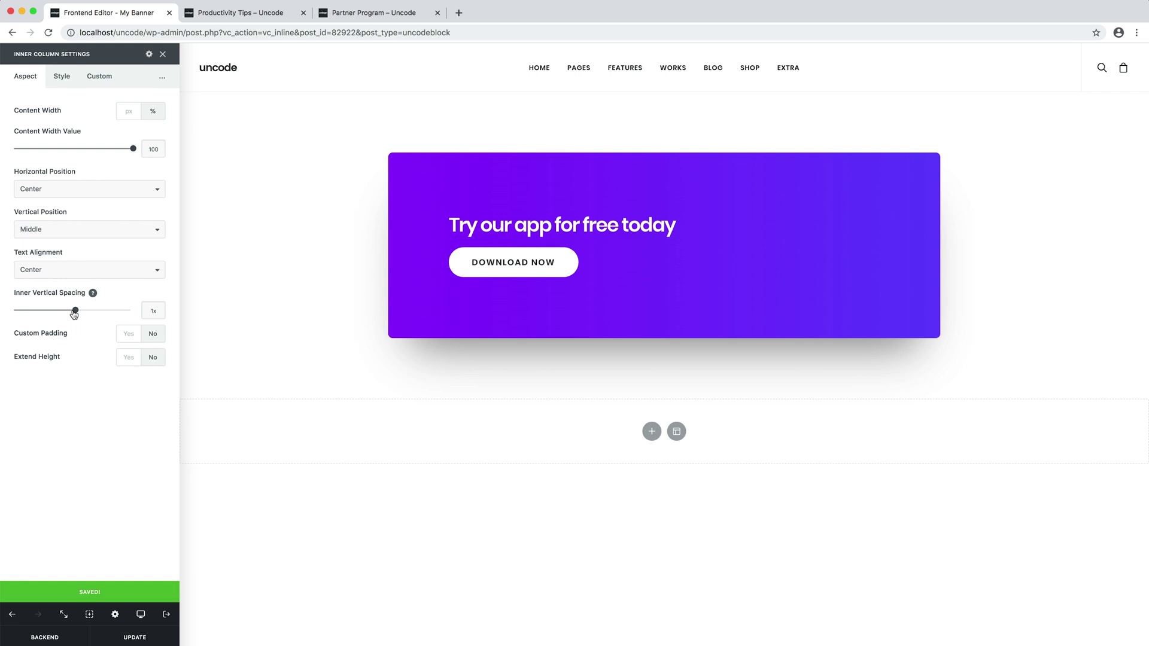
Change the banner heading to "Try our new application trial today and you get 14 days for free!" and update the content block.
click(592, 223)
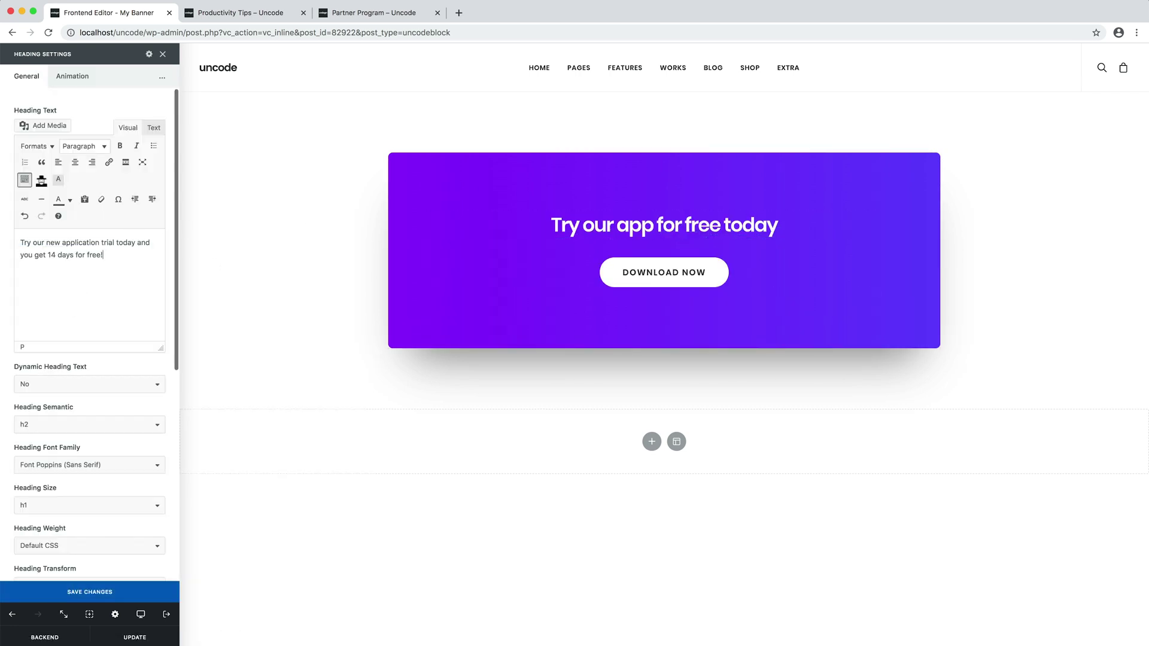
click(165, 638)
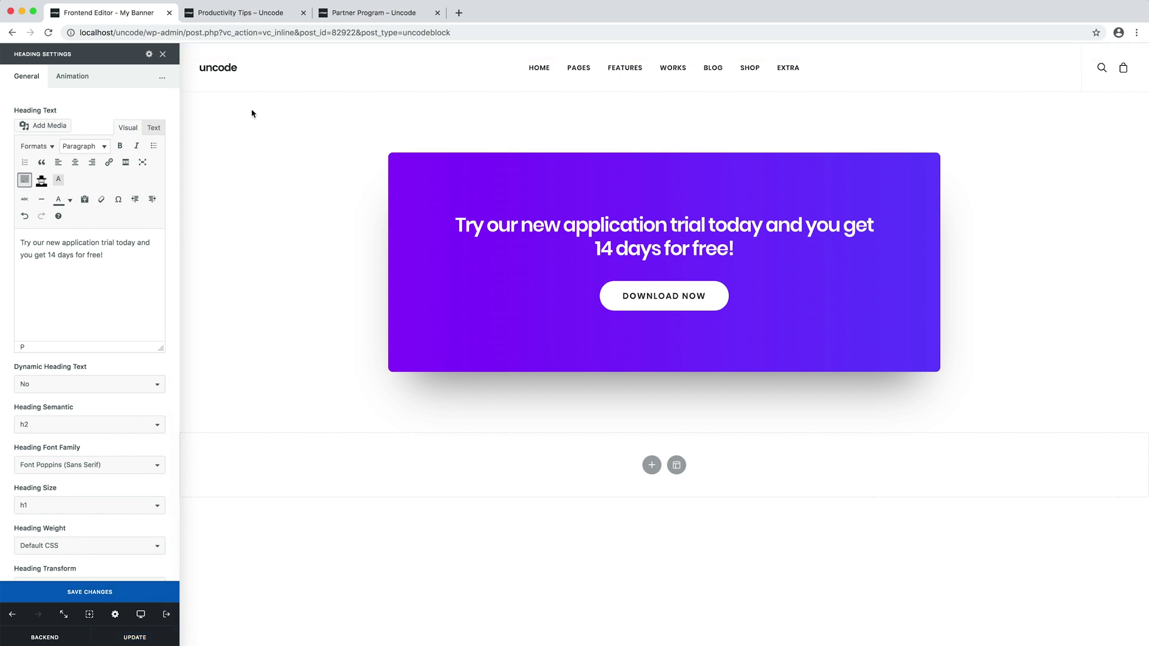
Reload the Productivity Tips and Partner Program pages to check the banner on both.
click(263, 13)
key(super+r)
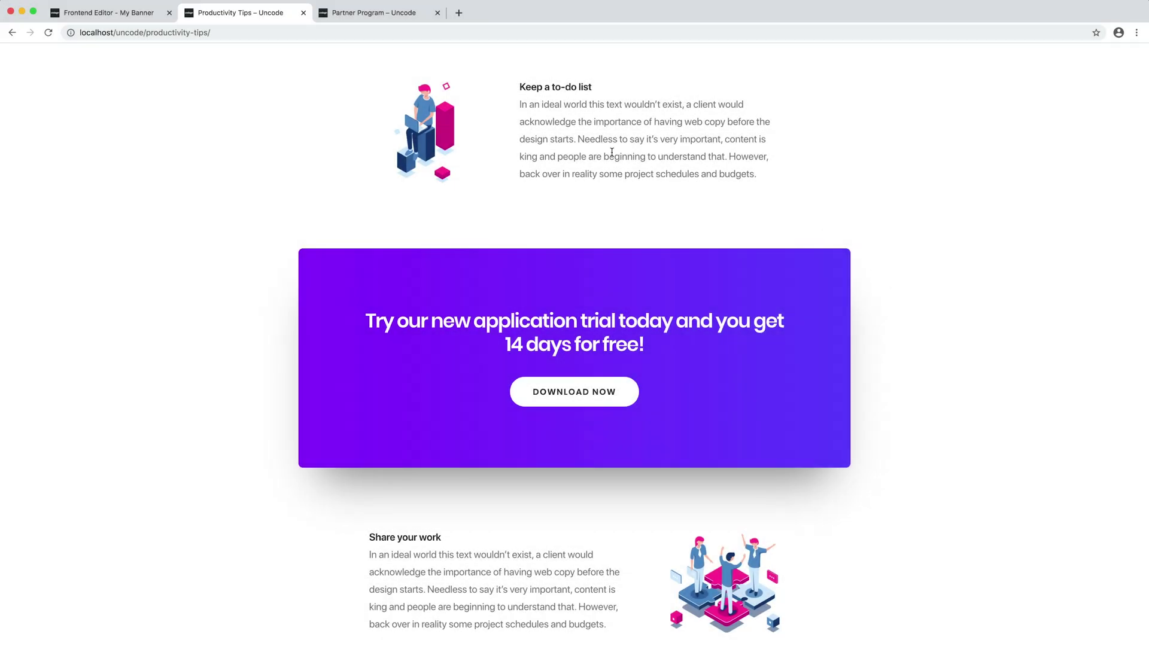
click(398, 13)
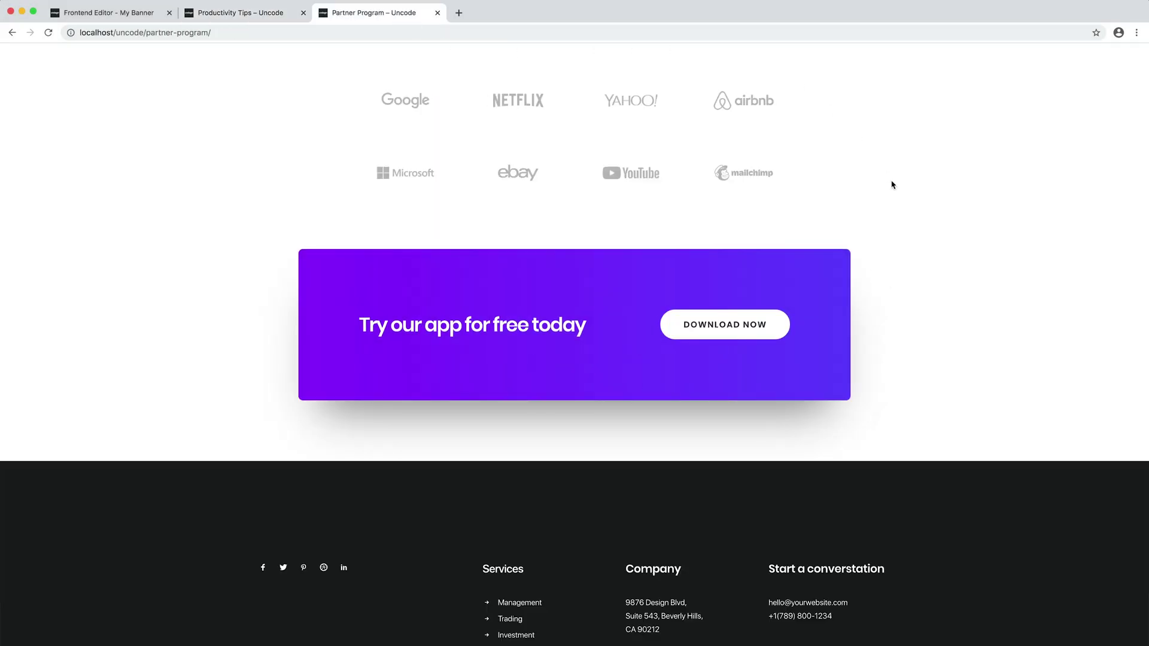
key(super+r)
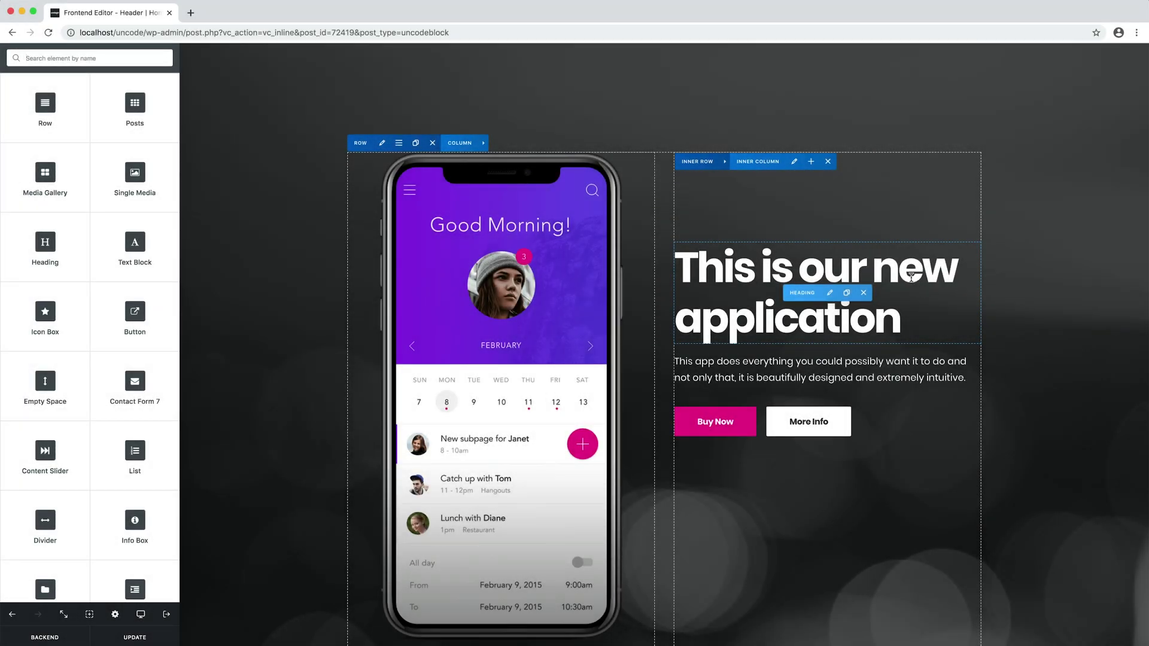
Move the header's heading-and-buttons content ahead of the phone image, into the first column.
drag(769, 159, 552, 173)
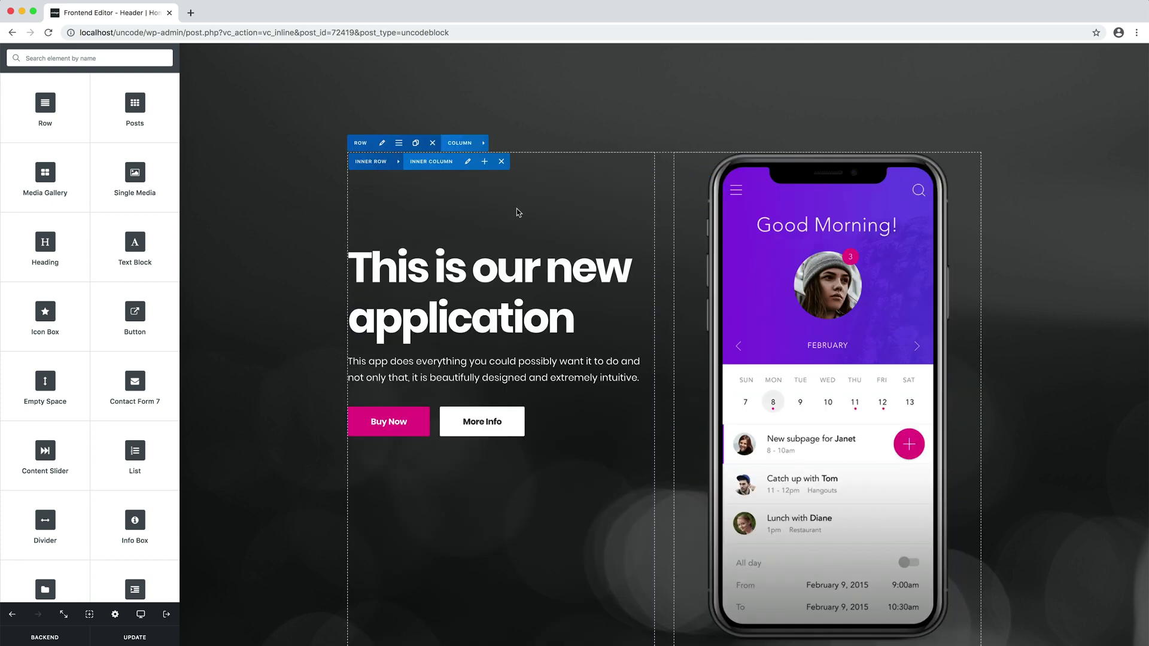
Change the header's heading text to "Eye catching design & sleek aesthetics".
click(502, 293)
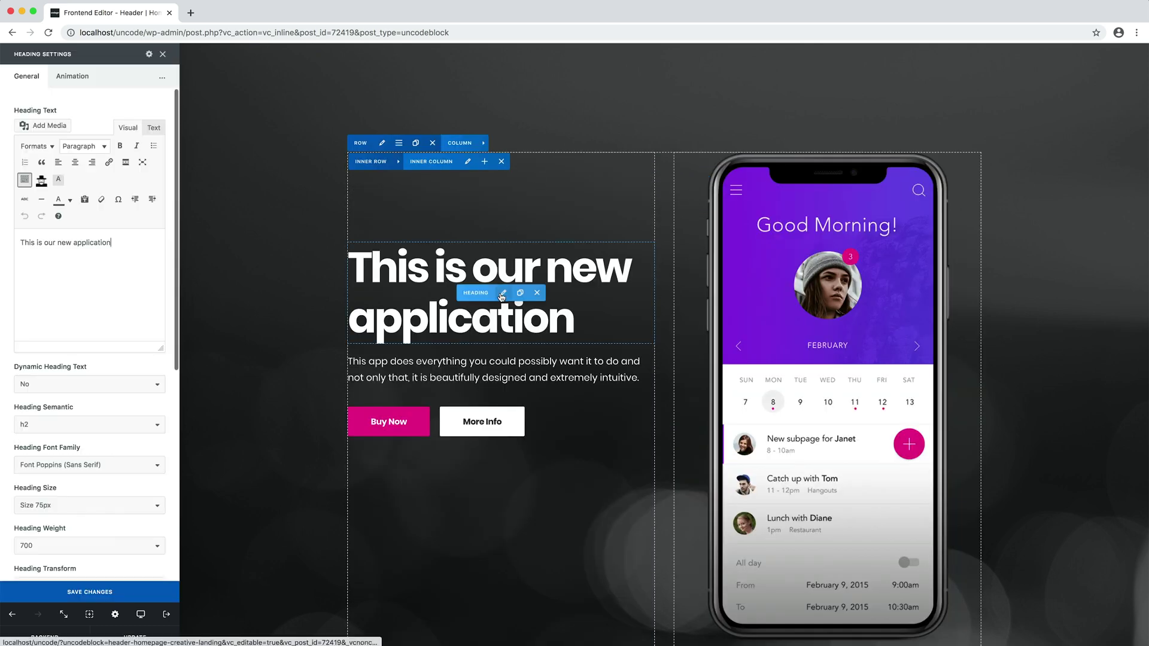
click(130, 245)
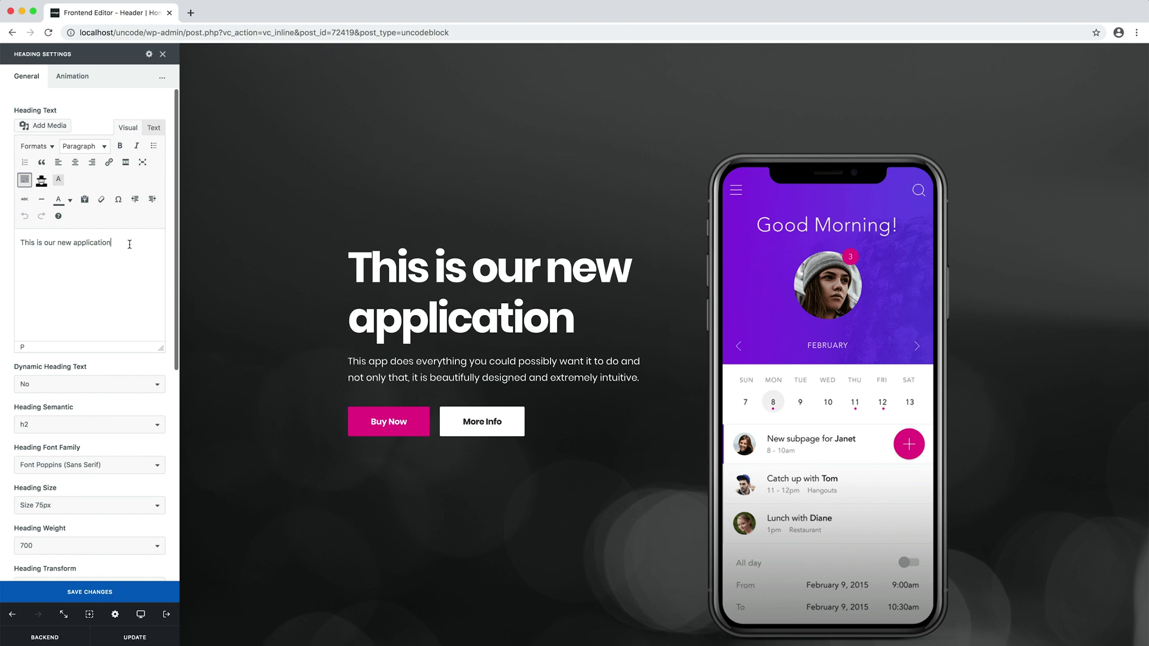
key(ctrl+a)
text(Eye catching design & sleek aesthetics)
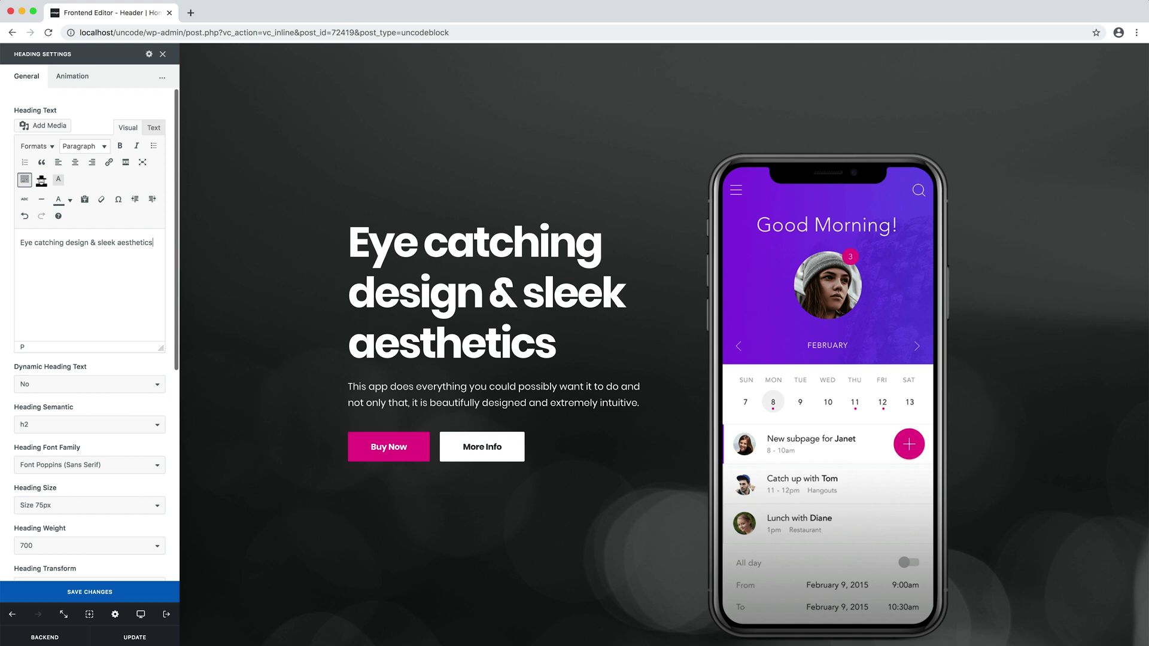
Set the header row's overlay color to the Cerulean - Blue Ribbon - Majorelle Blue gradient.
click(381, 145)
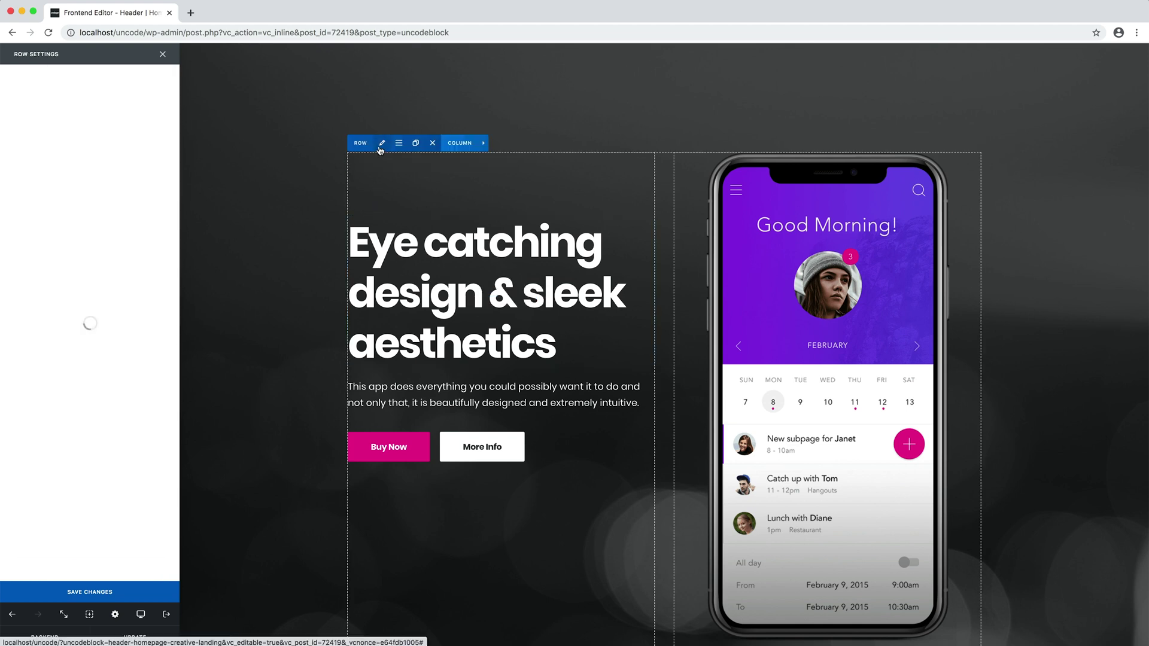
click(62, 77)
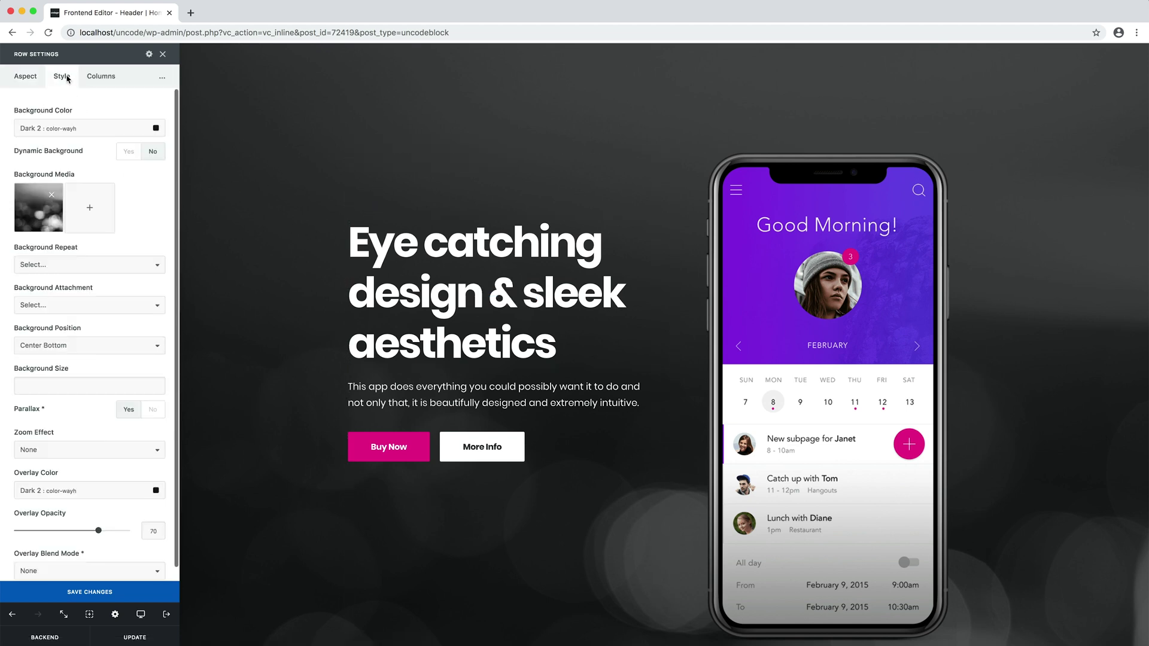
click(129, 491)
scroll(125, 514, down, 10)
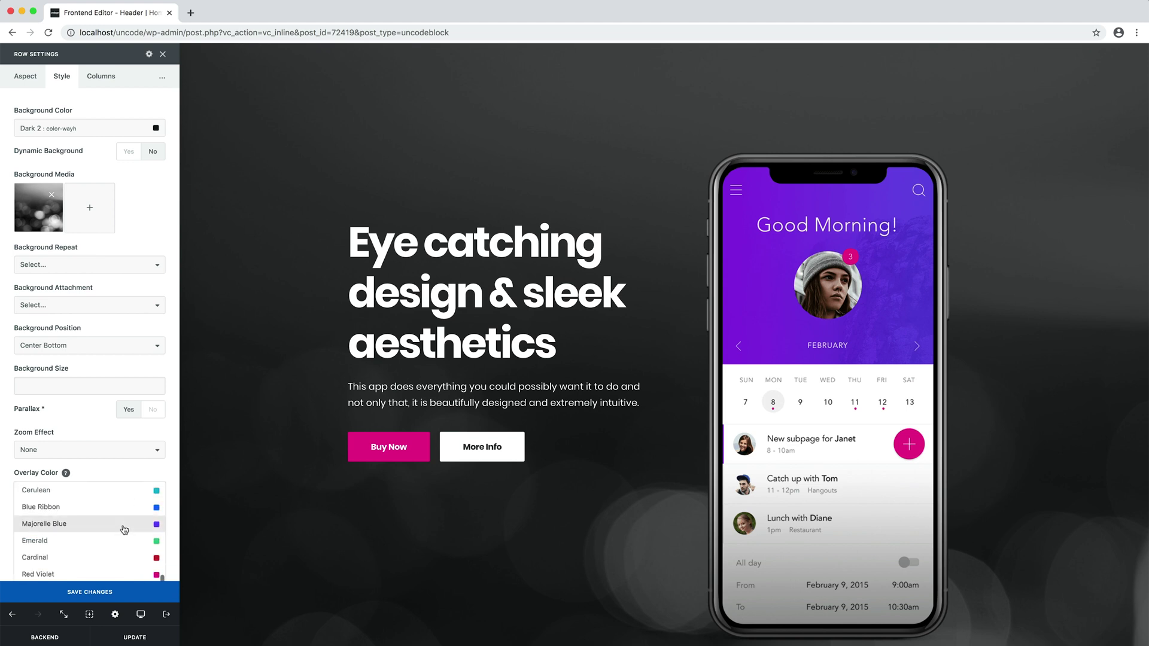
scroll(124, 530, down, 1)
click(124, 536)
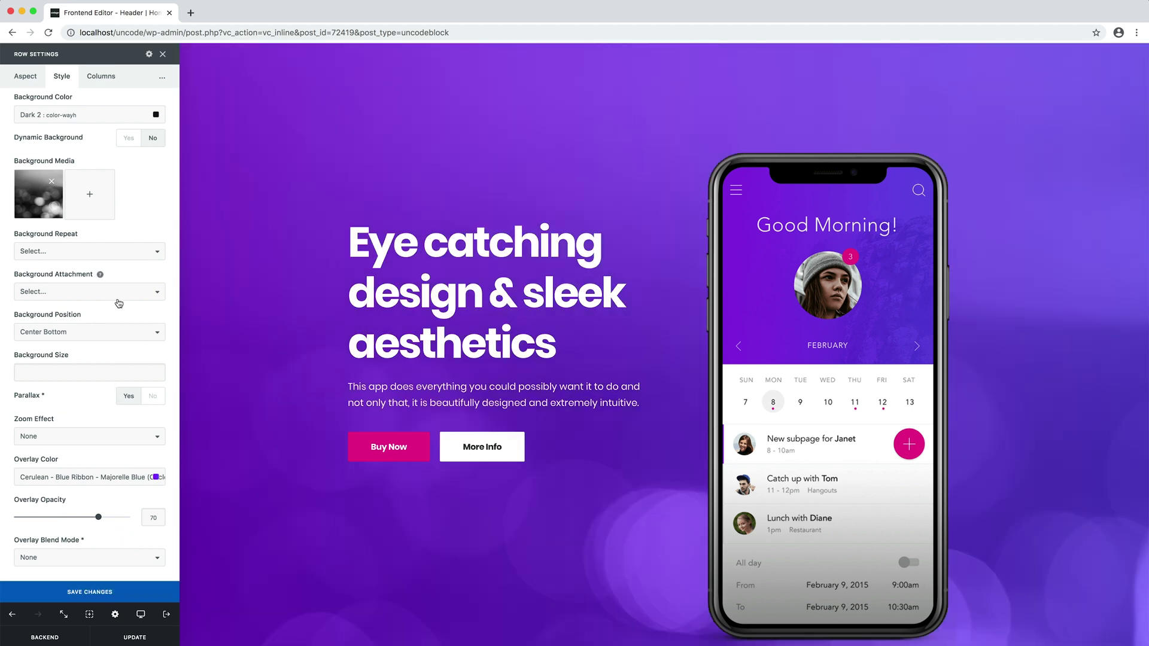
Enable a Default shape divider on the header row's bottom edge and choose the Swoosh Opacity shape.
click(162, 77)
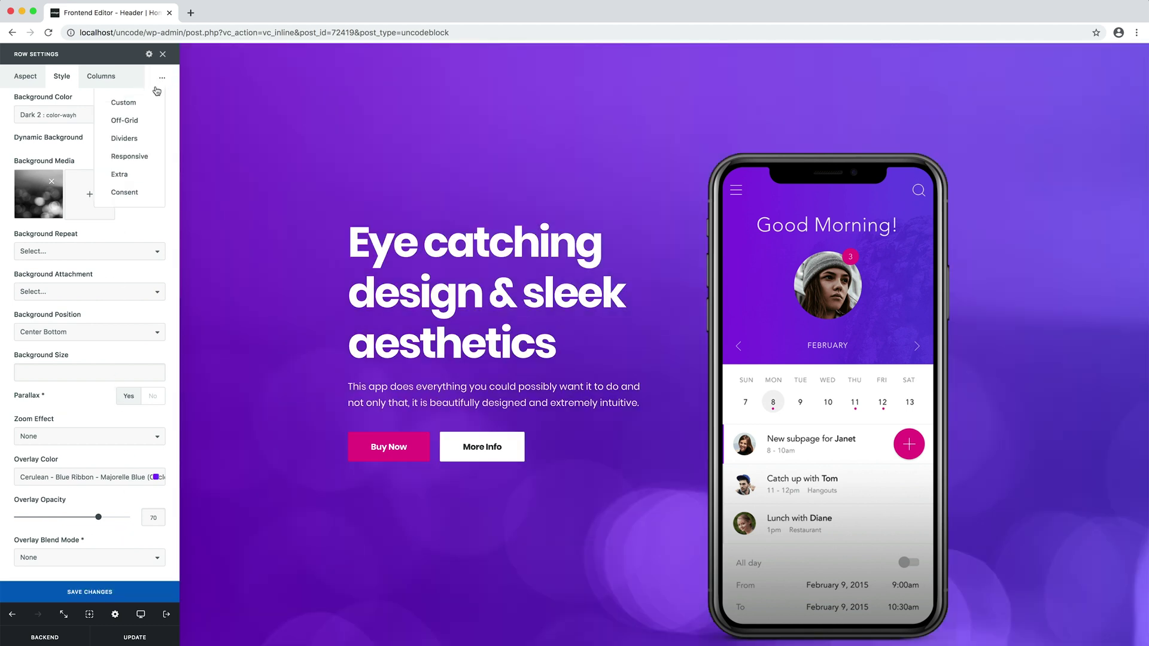
click(150, 139)
click(86, 129)
click(101, 173)
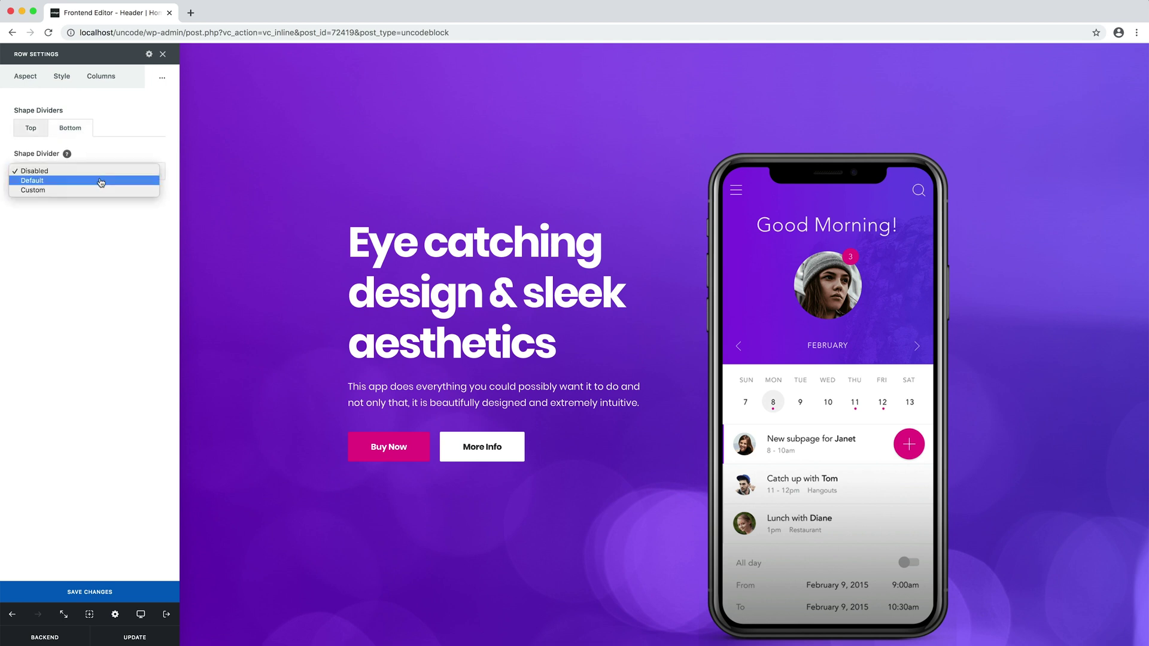
click(101, 183)
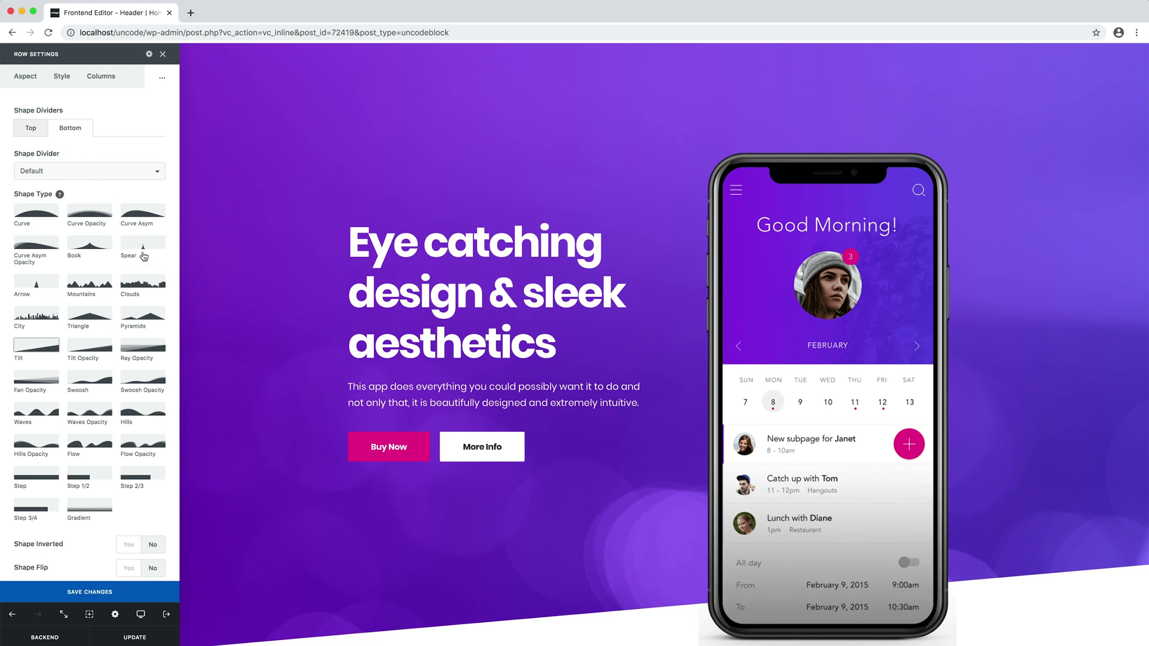
click(156, 377)
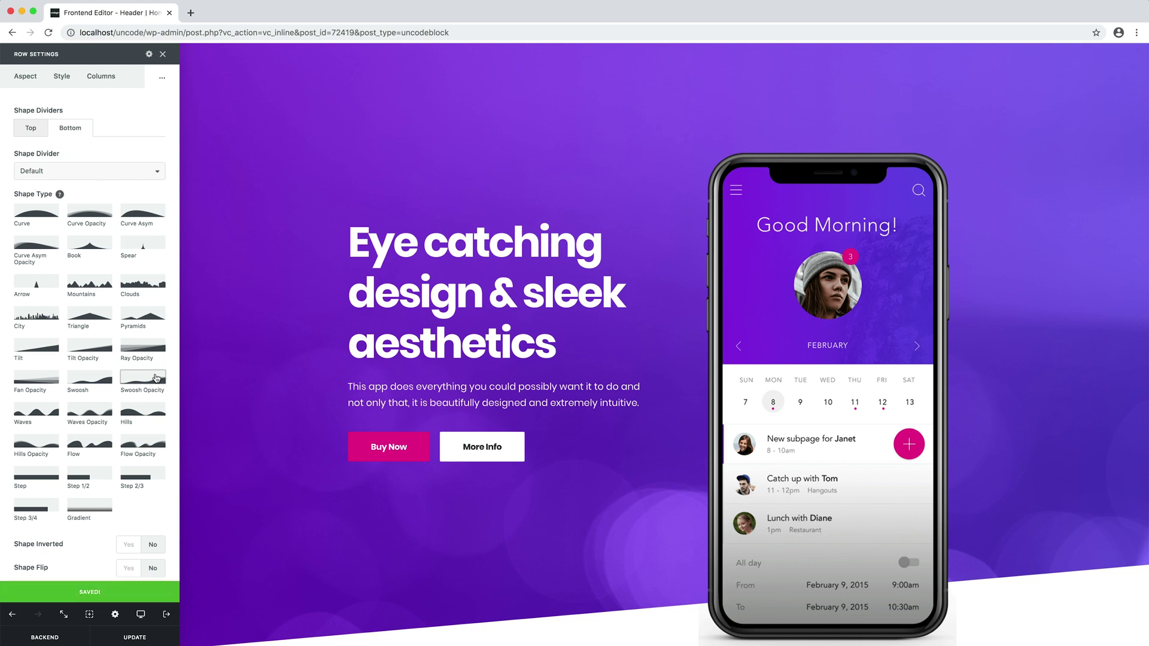
Try a shape height value of 300 for the bottom divider, and settle on 400 px.
scroll(156, 377, down, 5)
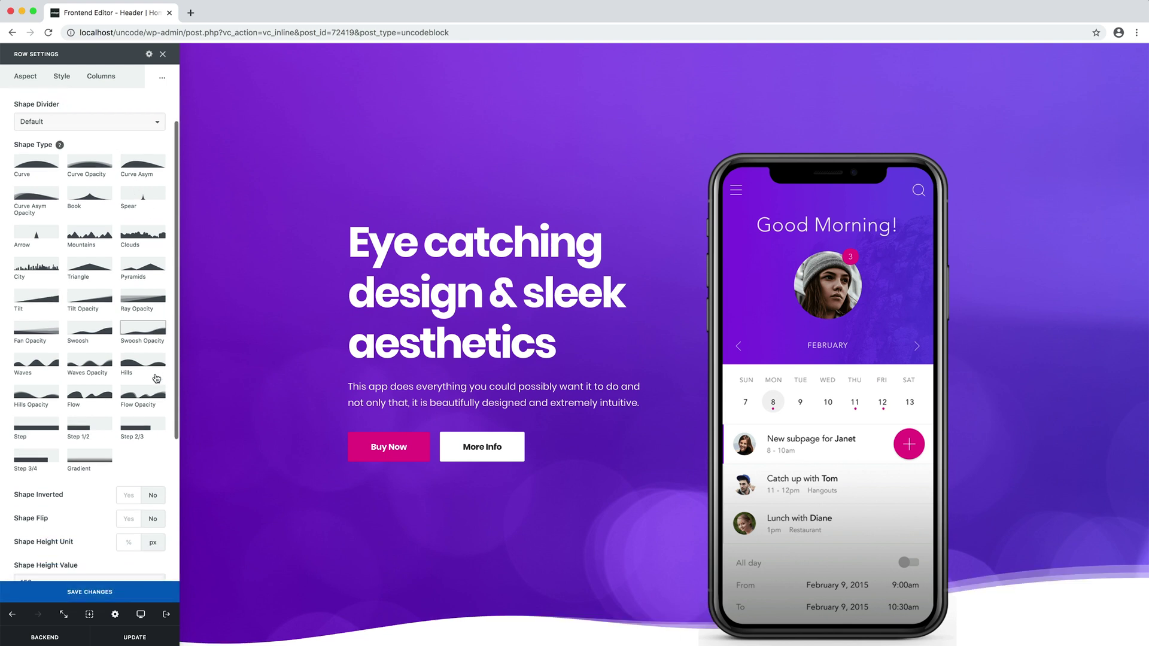
click(79, 414)
key(super+a)
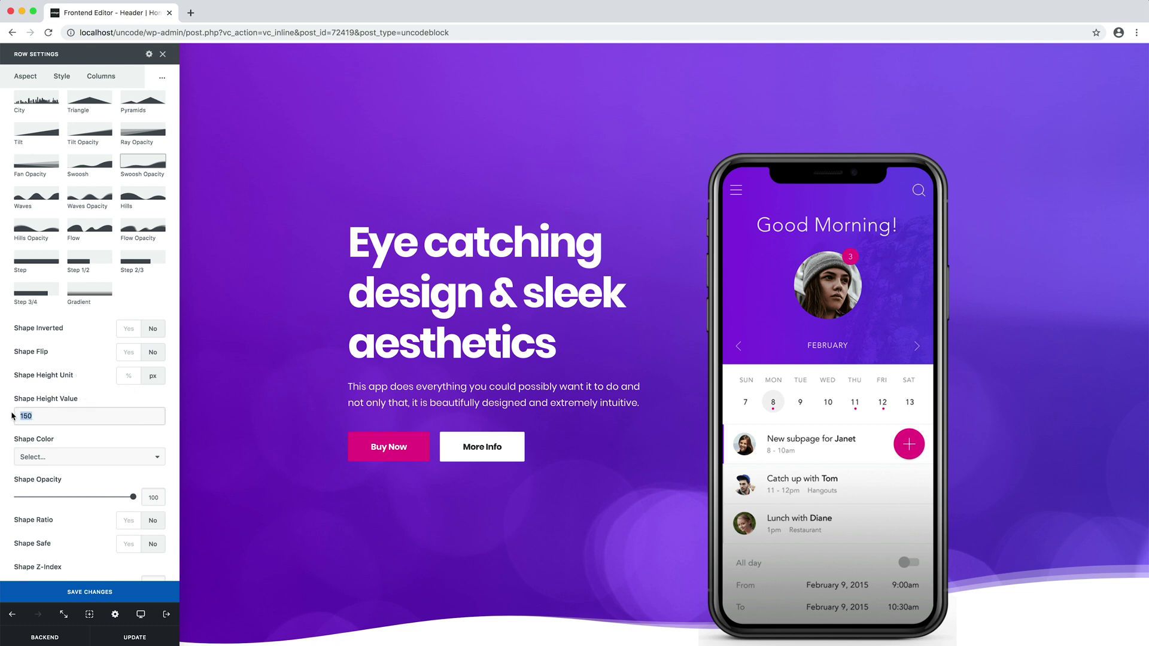
text(300)
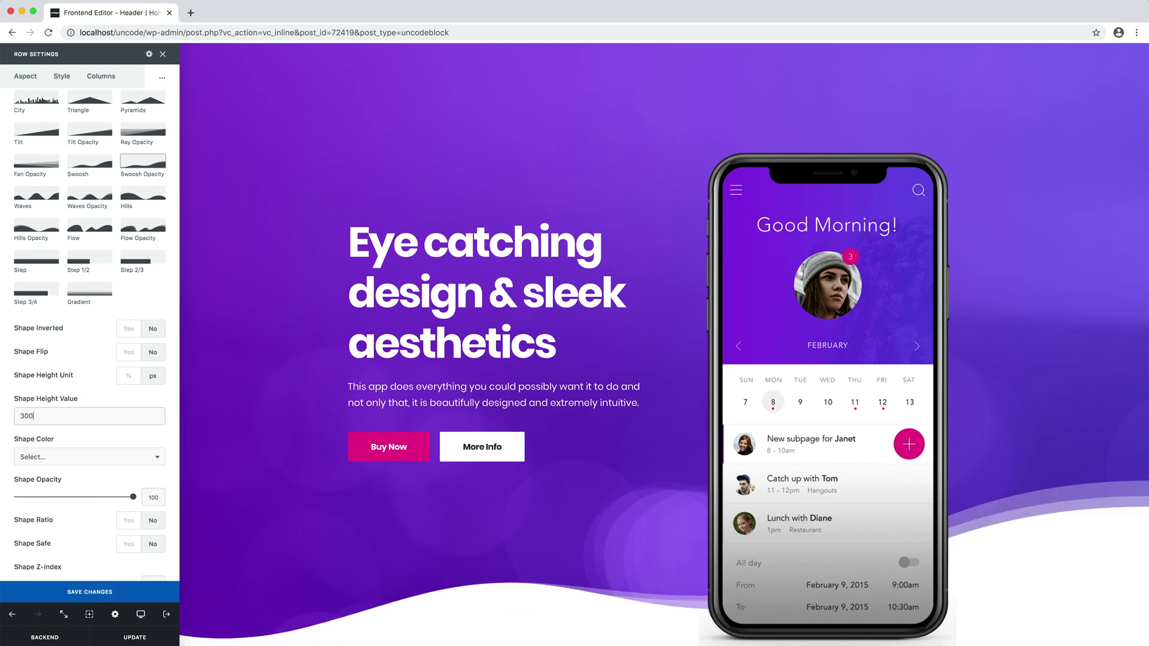
key(super+a)
text(400)
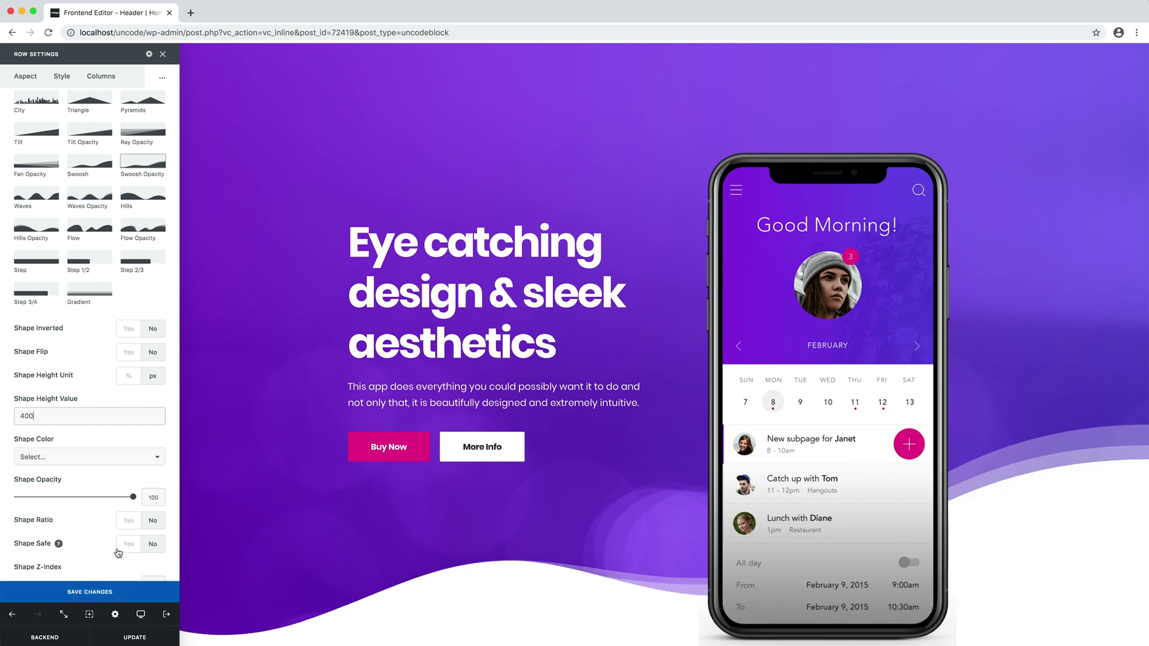
Raise the bottom divider's Shape Z-Index to 2 and update the header content block.
scroll(118, 553, down, 2)
drag(17, 534, 35, 536)
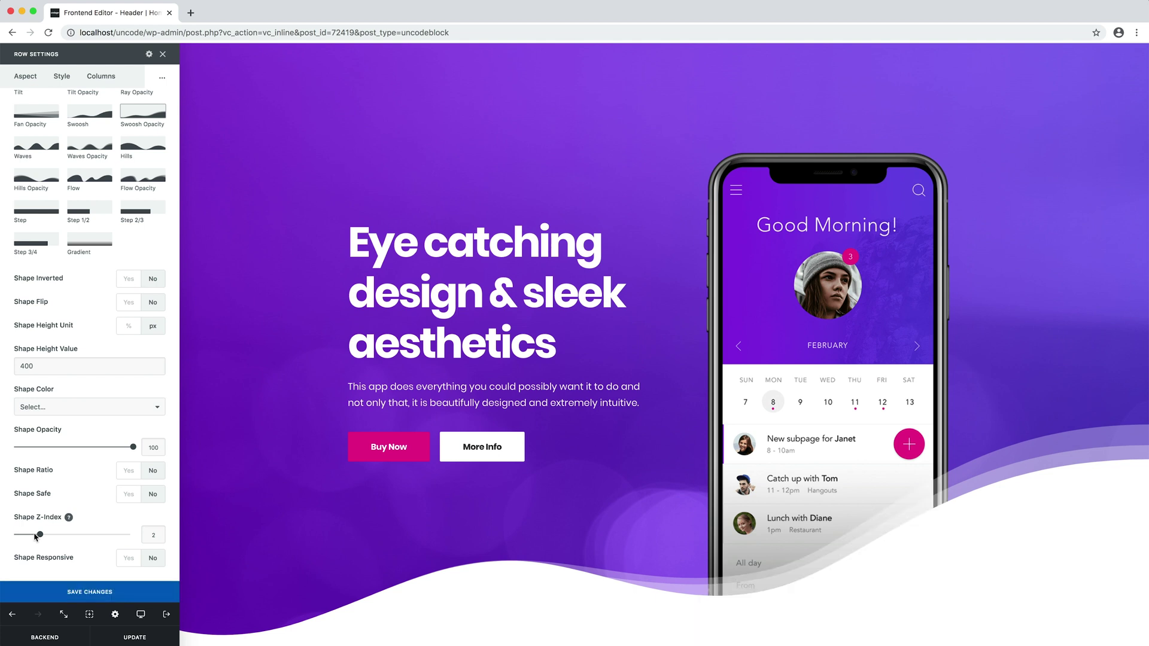
click(153, 638)
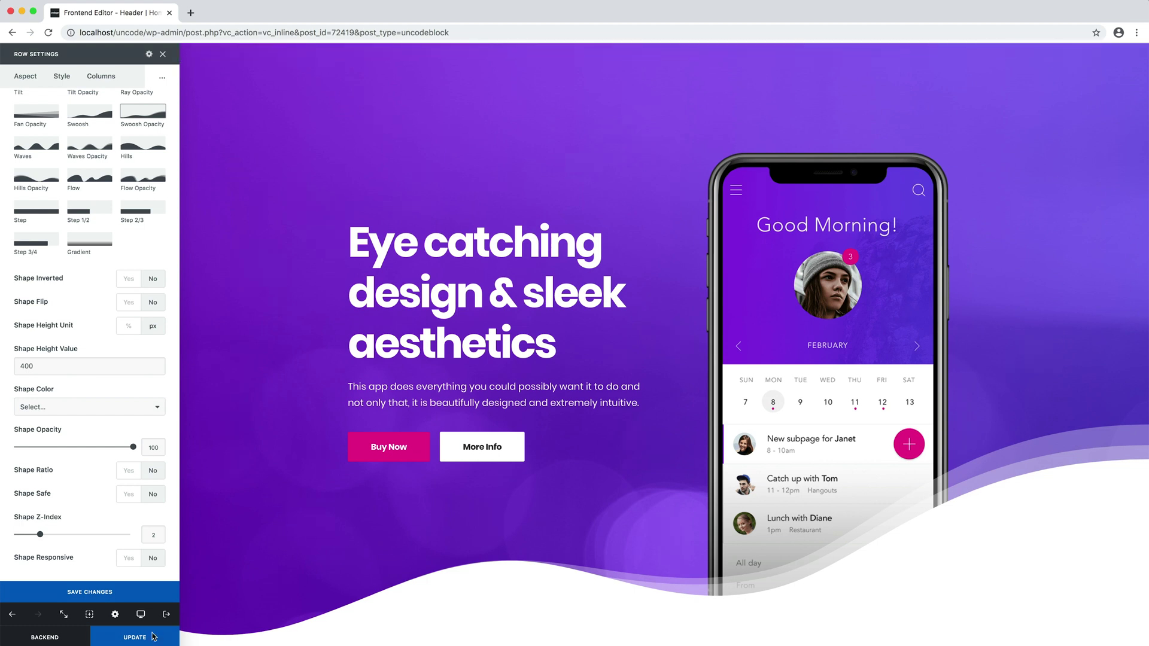
Open localhost/uncode/wp-admin/post.php?post=72416&action=edit in a new browser tab and go to the Page Options of the Creative Landing page.
click(190, 13)
text(http://localhost/uncode/wp-admin/post.php?post=72416&action=edit)
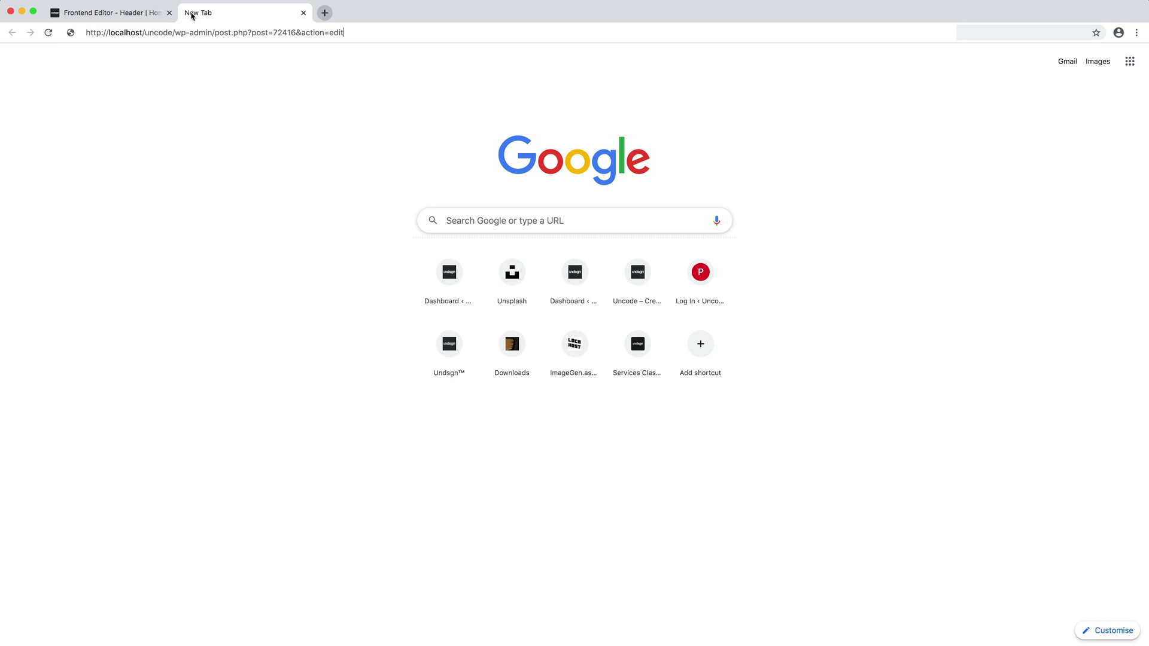
key(Return)
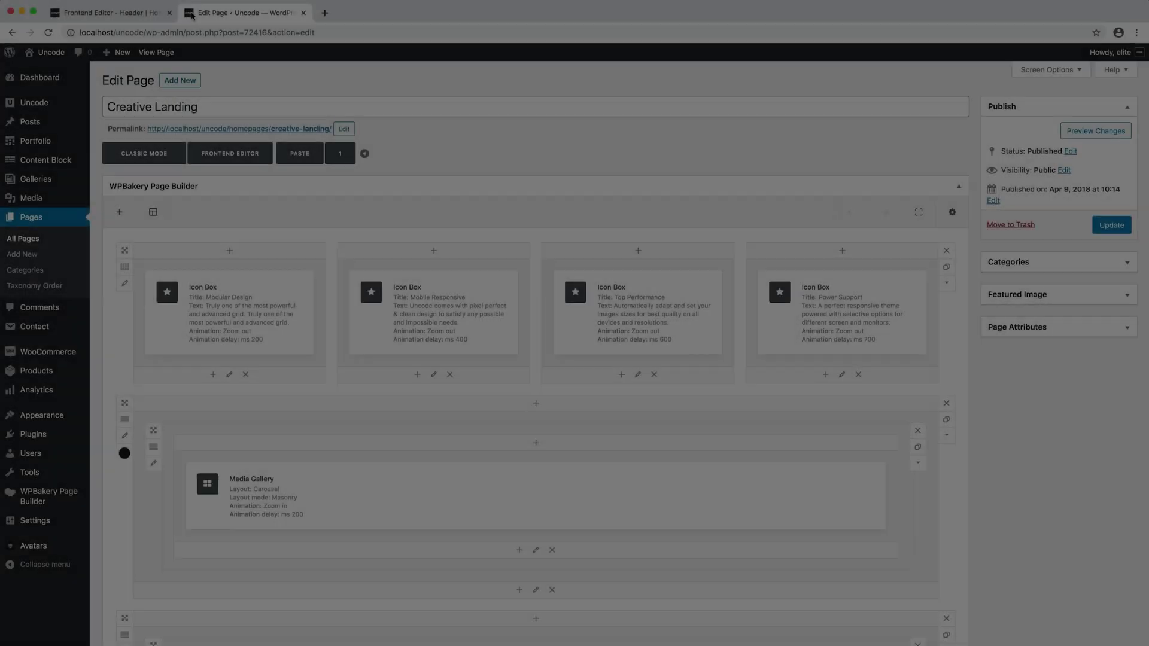
scroll(514, 221, down, 6)
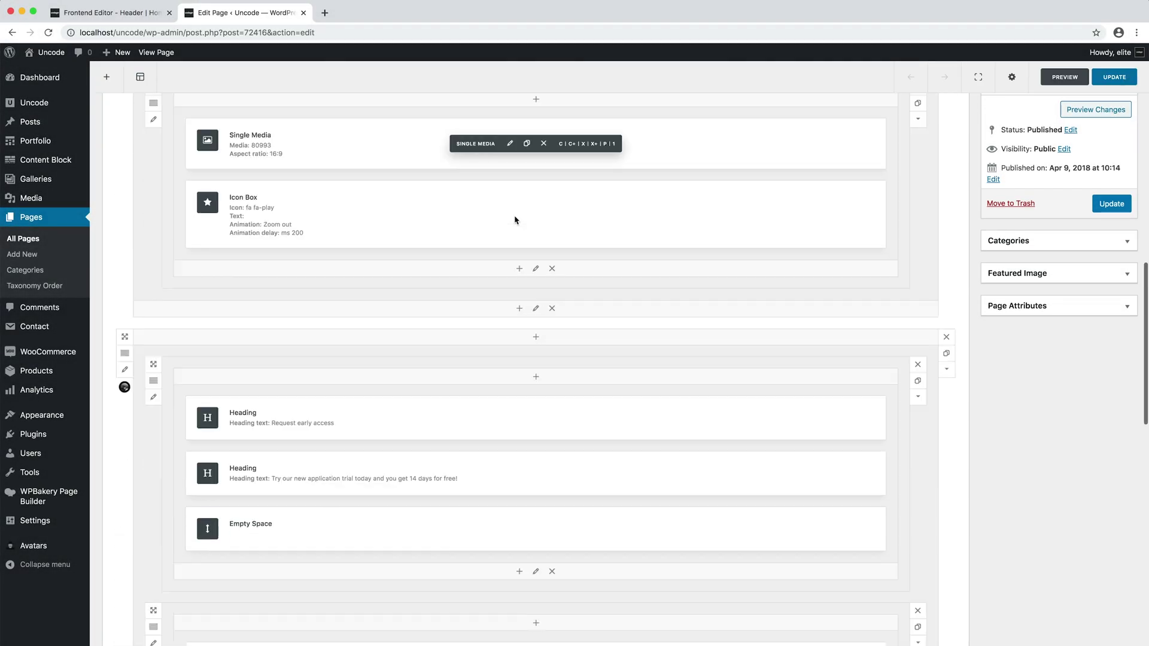
scroll(514, 220, down, 10)
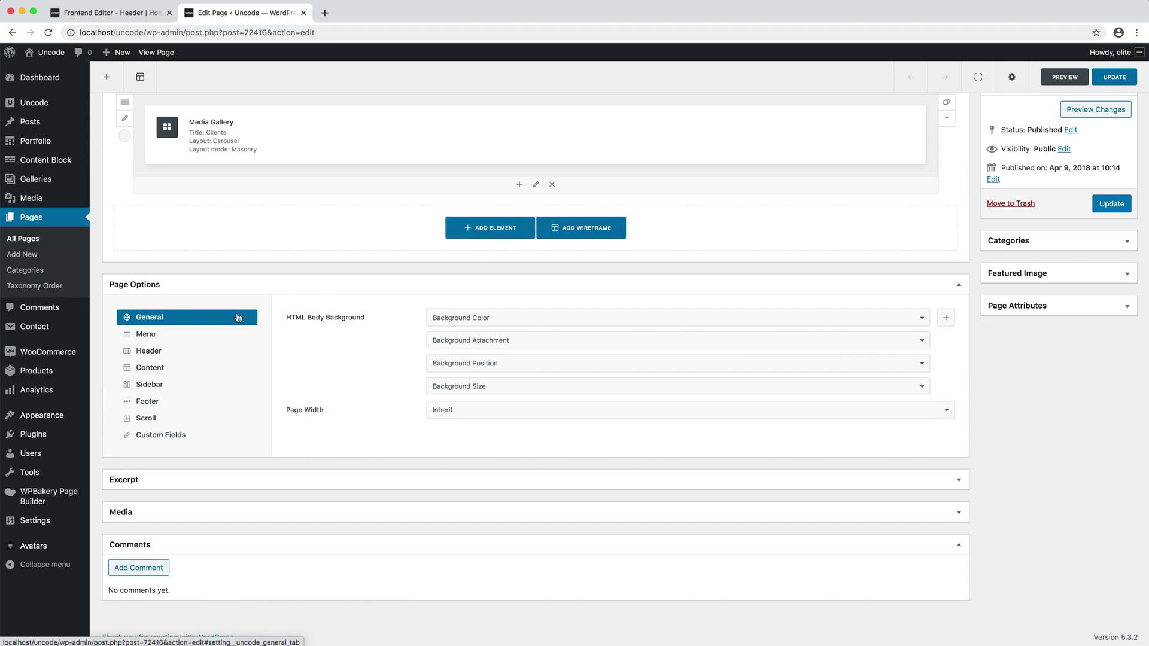
Set the page's header type to Content Block, assign "Header | Homepage | Creative Landing", and update the page.
click(209, 351)
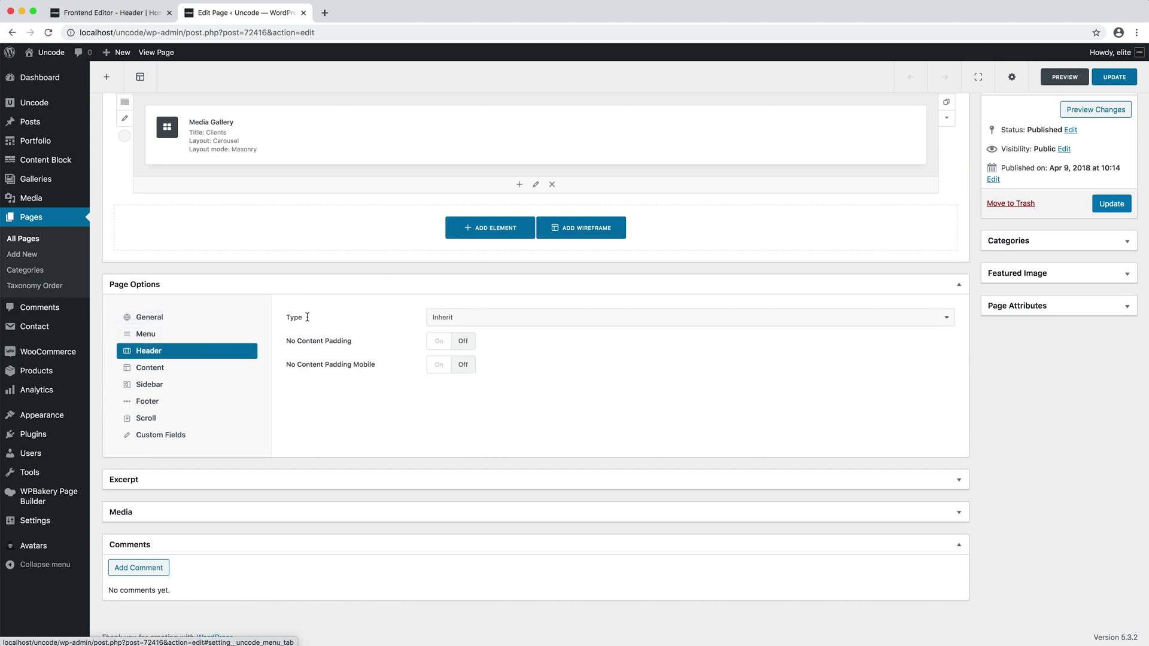
click(541, 319)
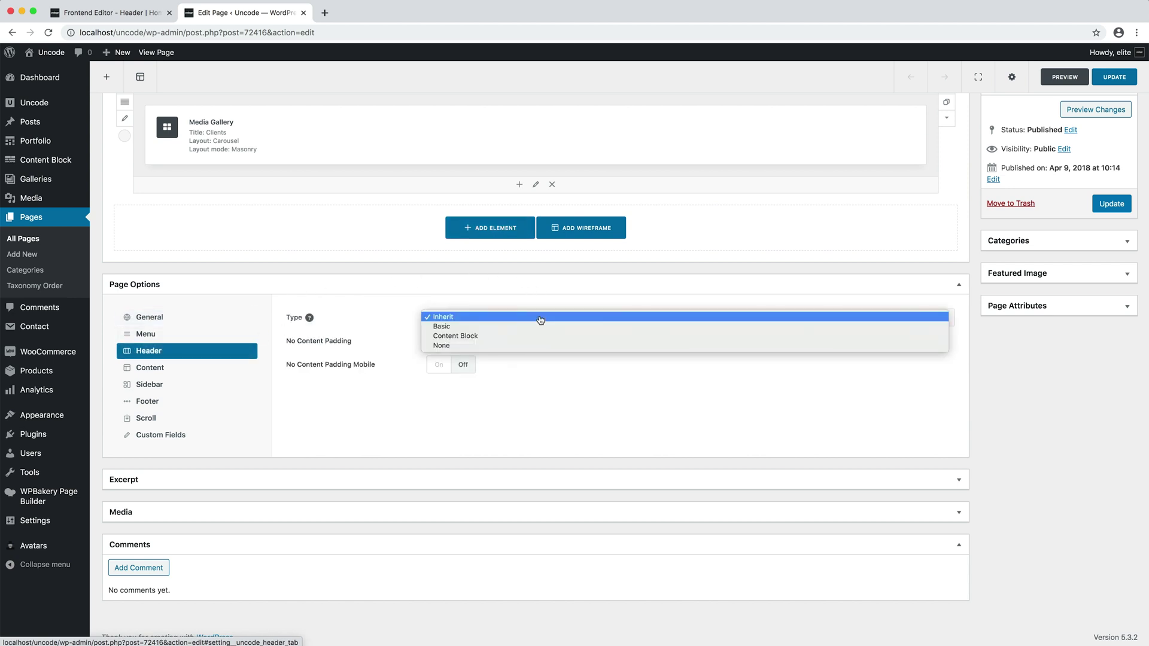
click(571, 338)
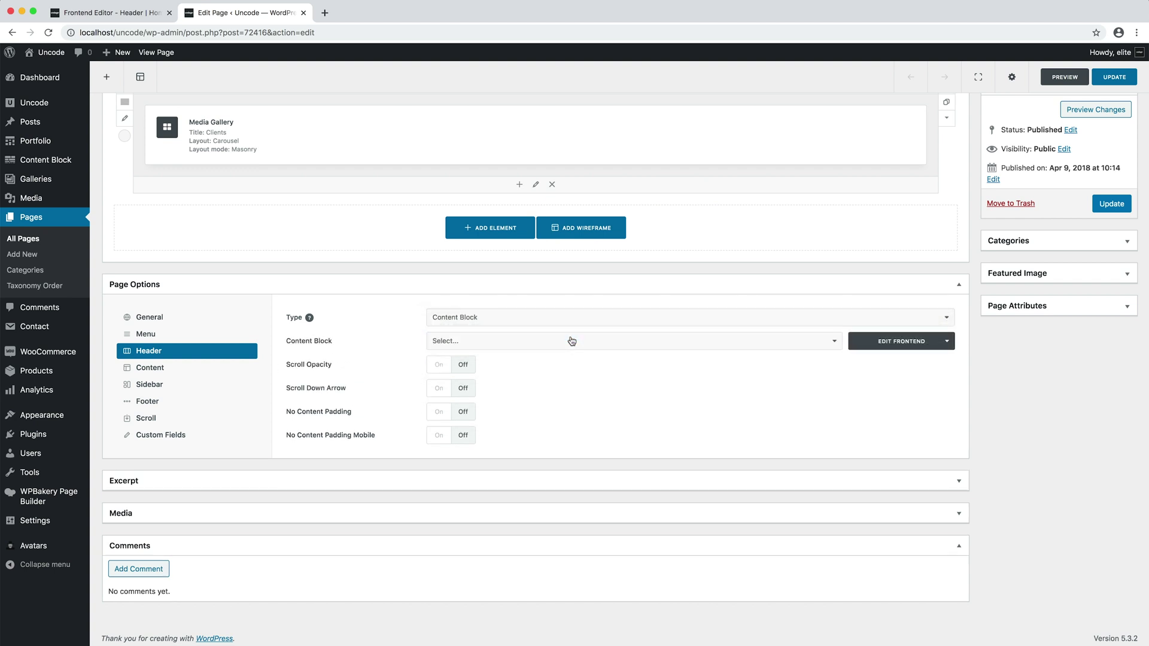
click(578, 342)
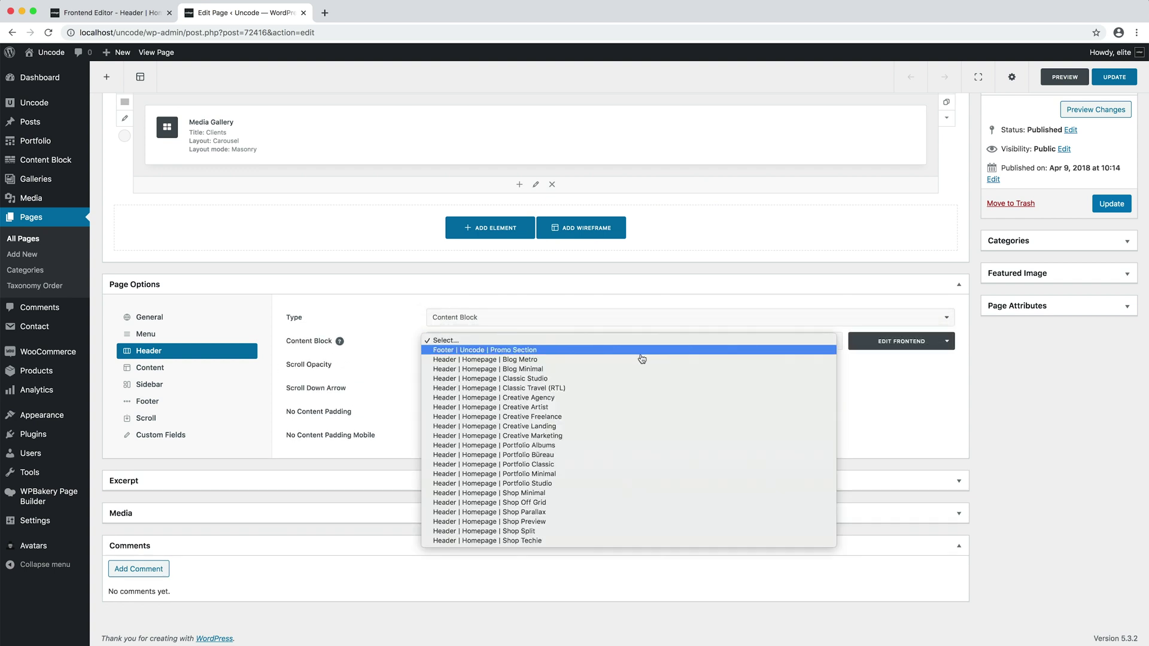
click(615, 426)
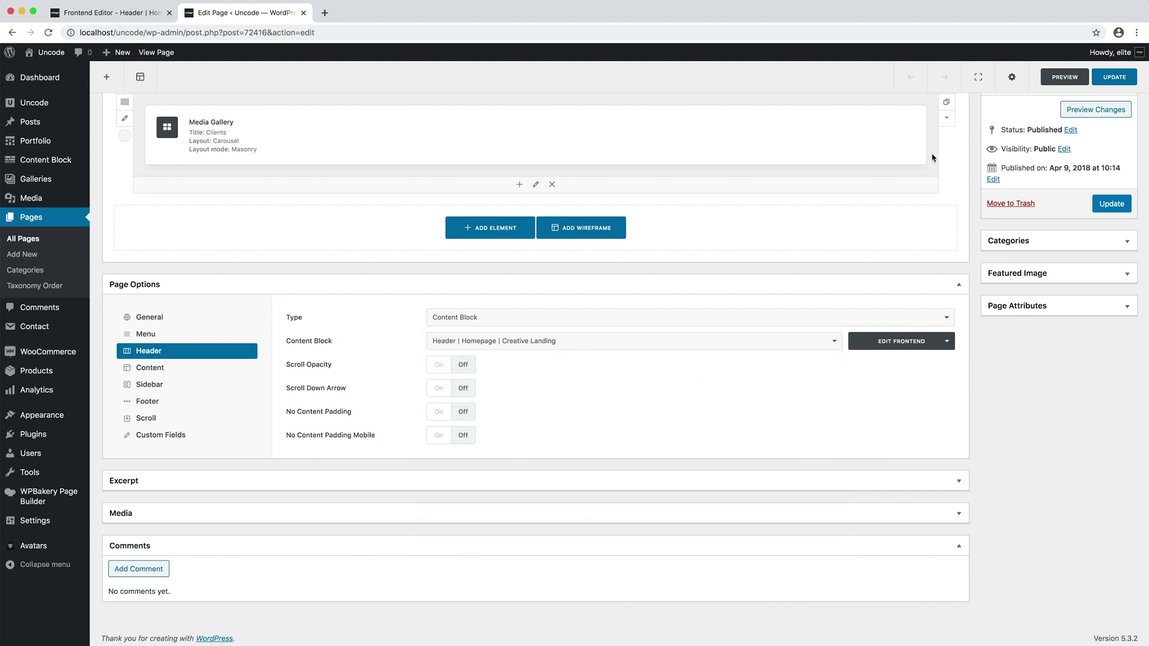
click(1102, 78)
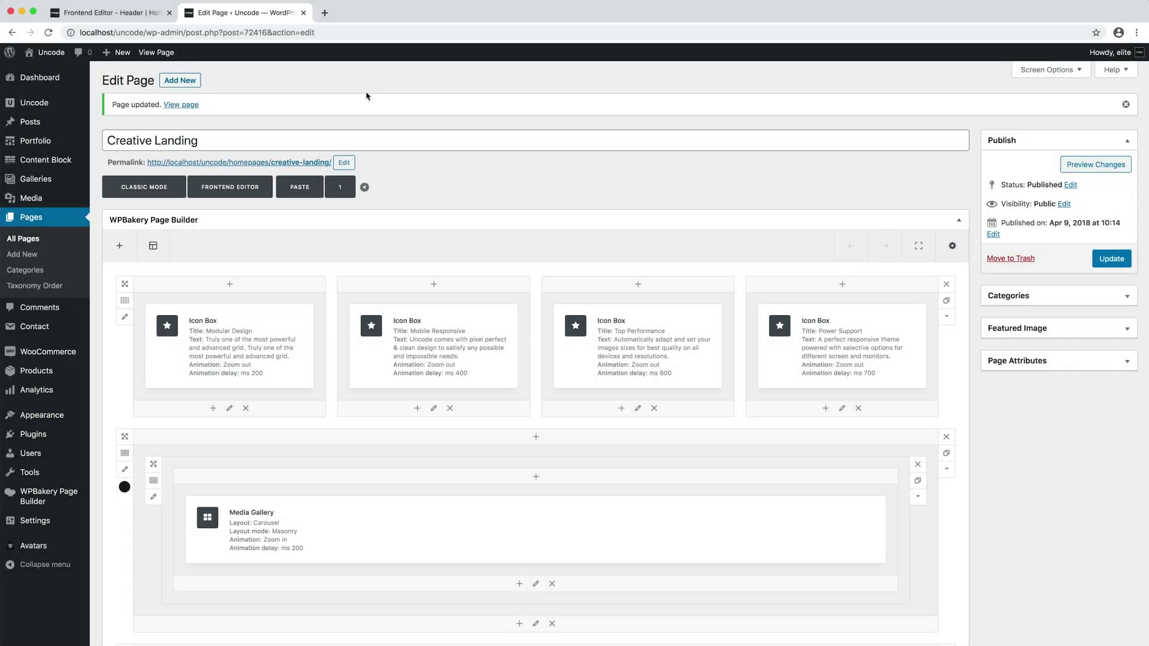
View the published Creative Landing page in a new browser tab to check its header.
right_click(285, 166)
click(308, 170)
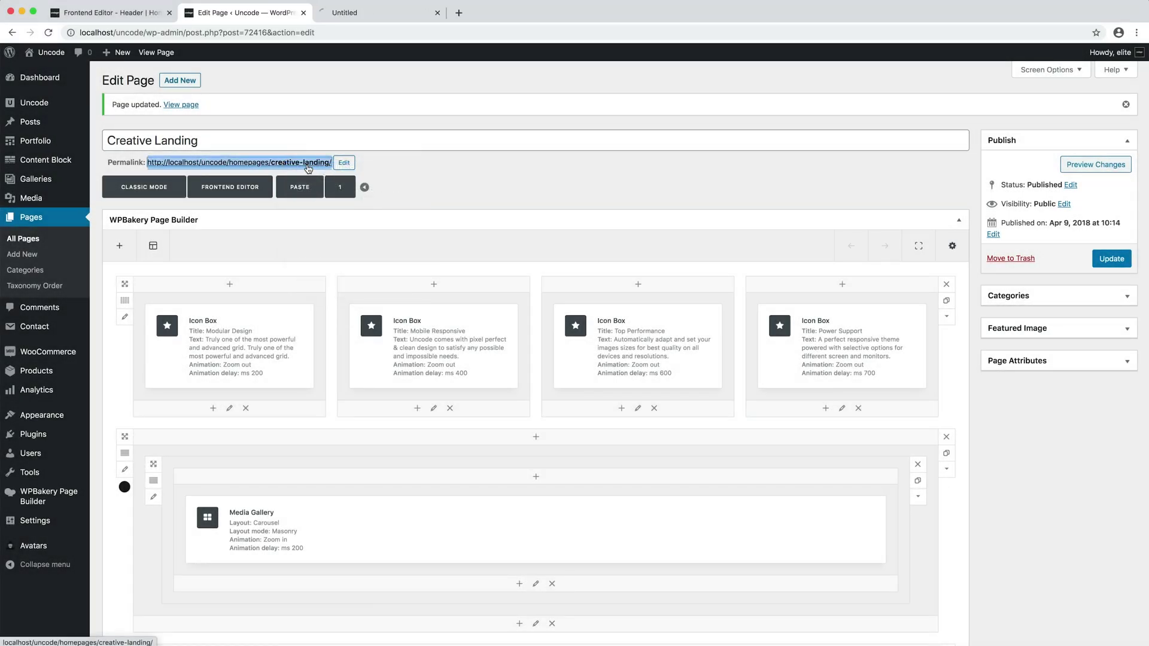
click(422, 18)
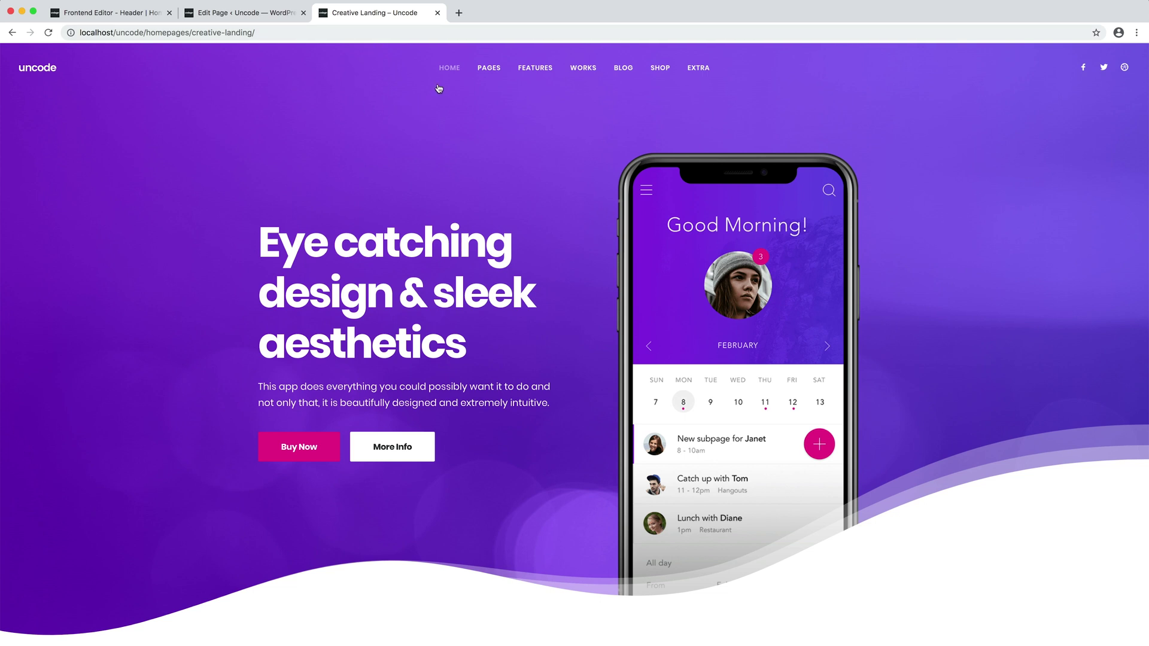
Open the Classic Agency homepage and browse through all the slides of its header slider.
mouse_move(443, 73)
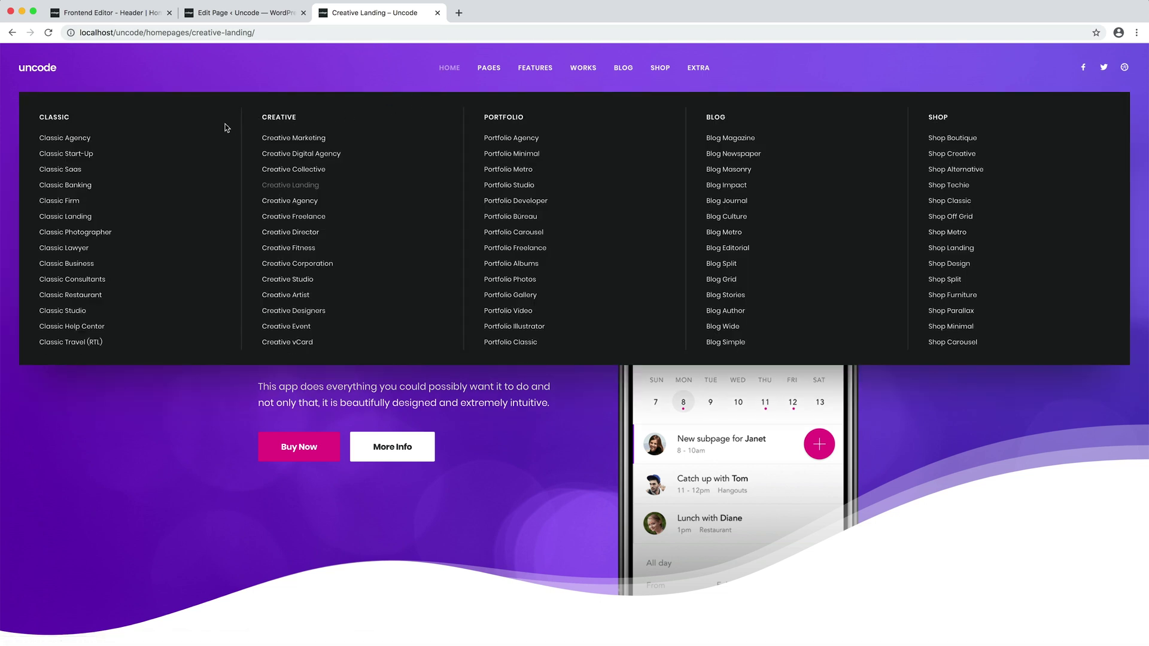
click(205, 147)
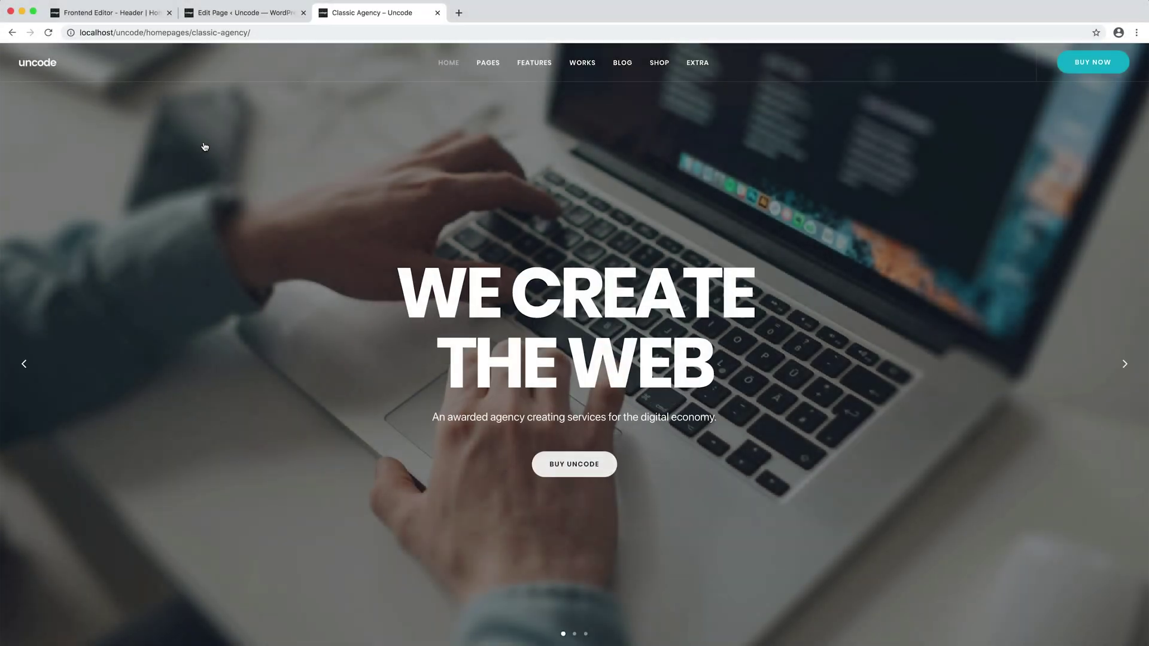
click(1124, 362)
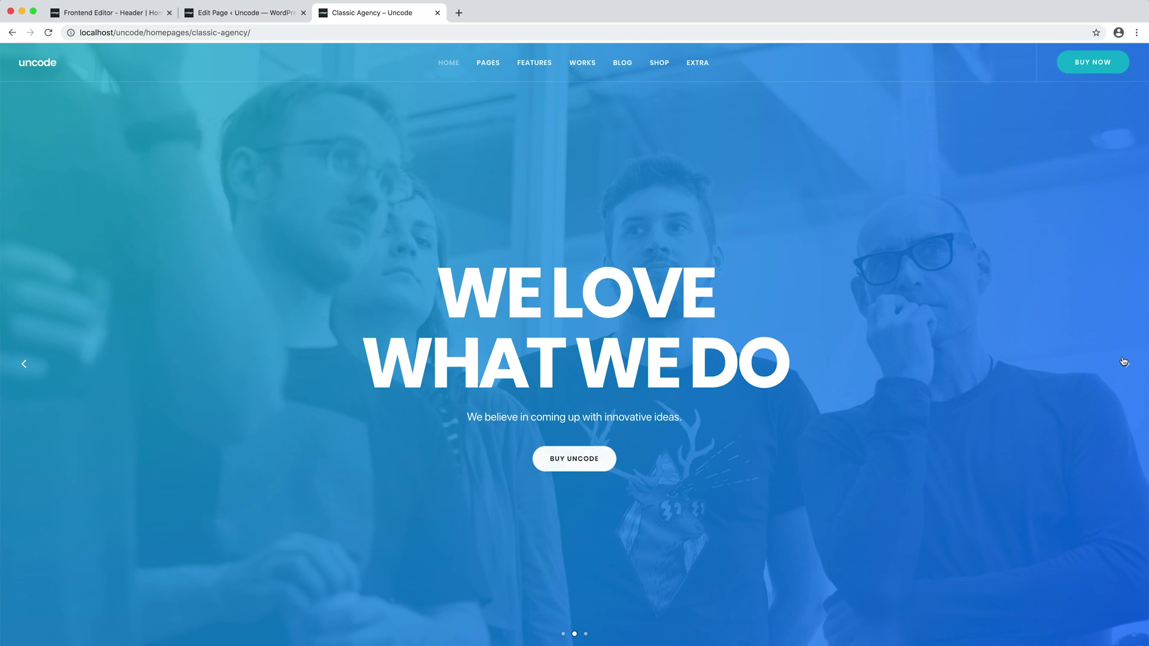
click(1124, 363)
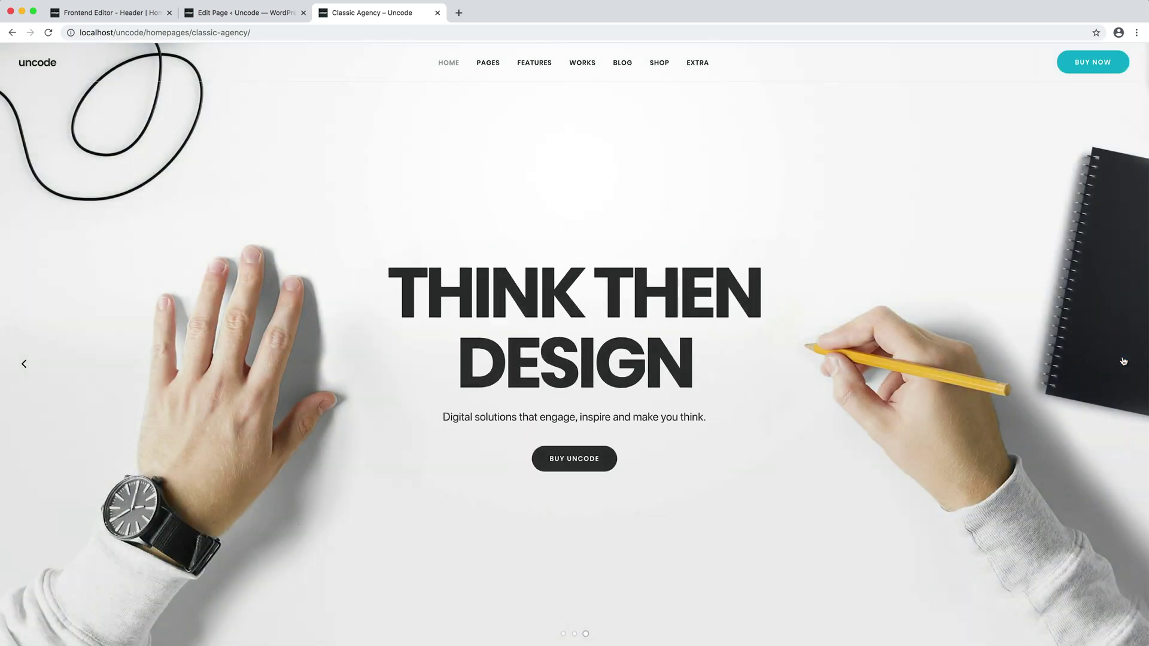
click(1124, 362)
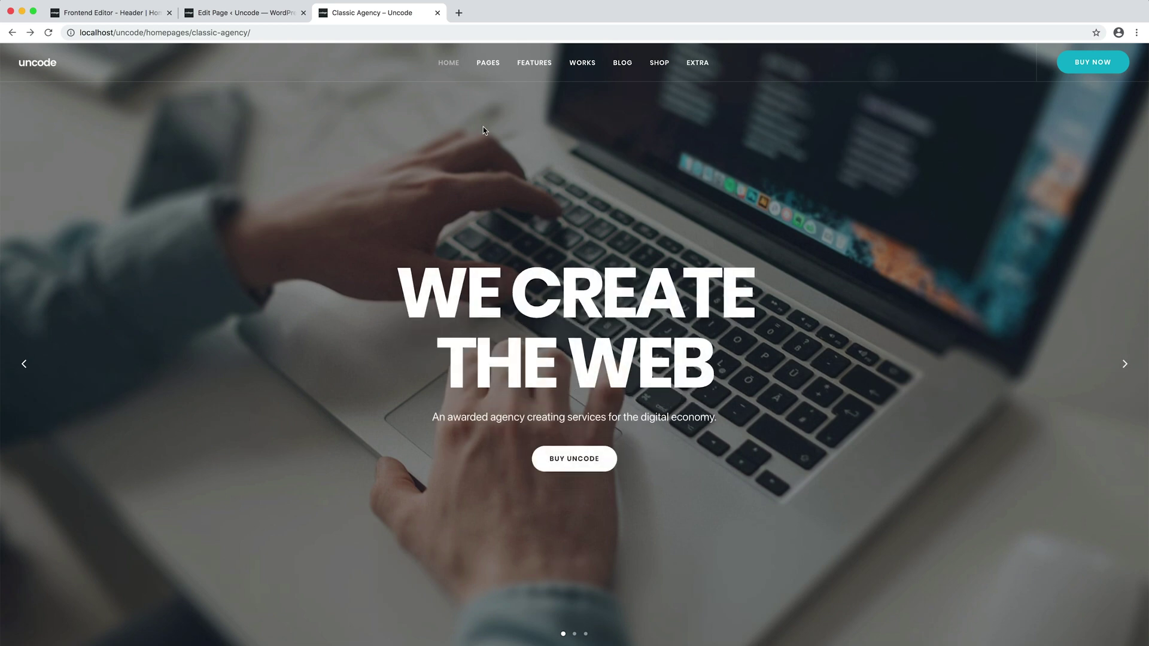
mouse_move(455, 67)
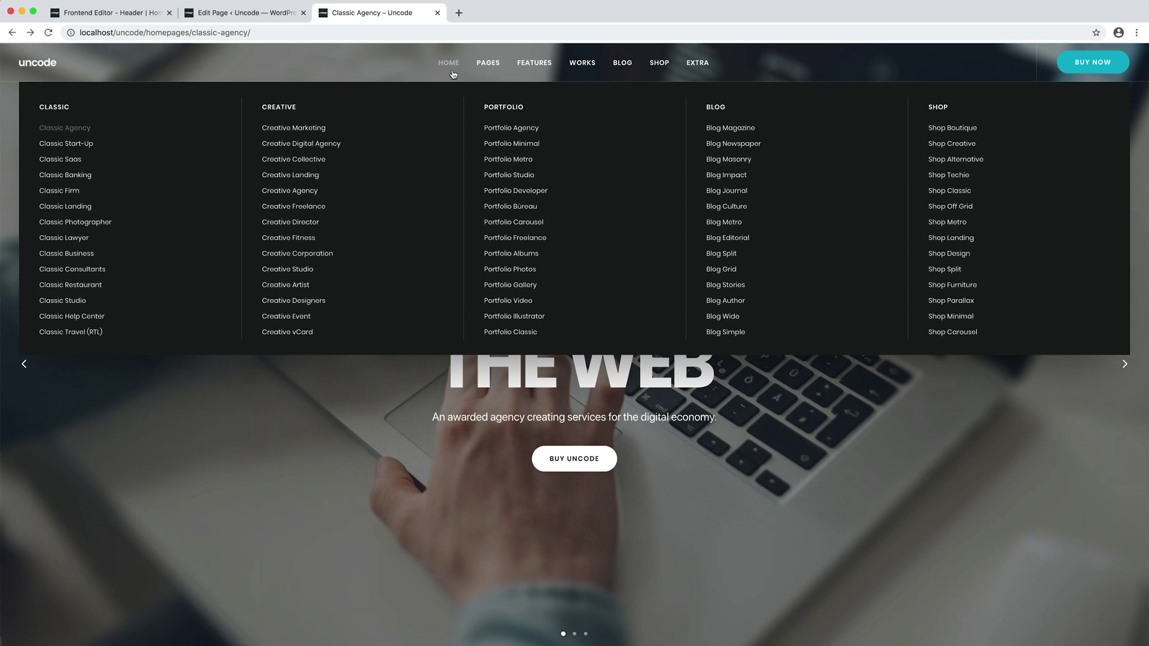
Compare the headers of the posts "Make it clean and simple", "Calm over the horizon" and "Working from home".
click(405, 203)
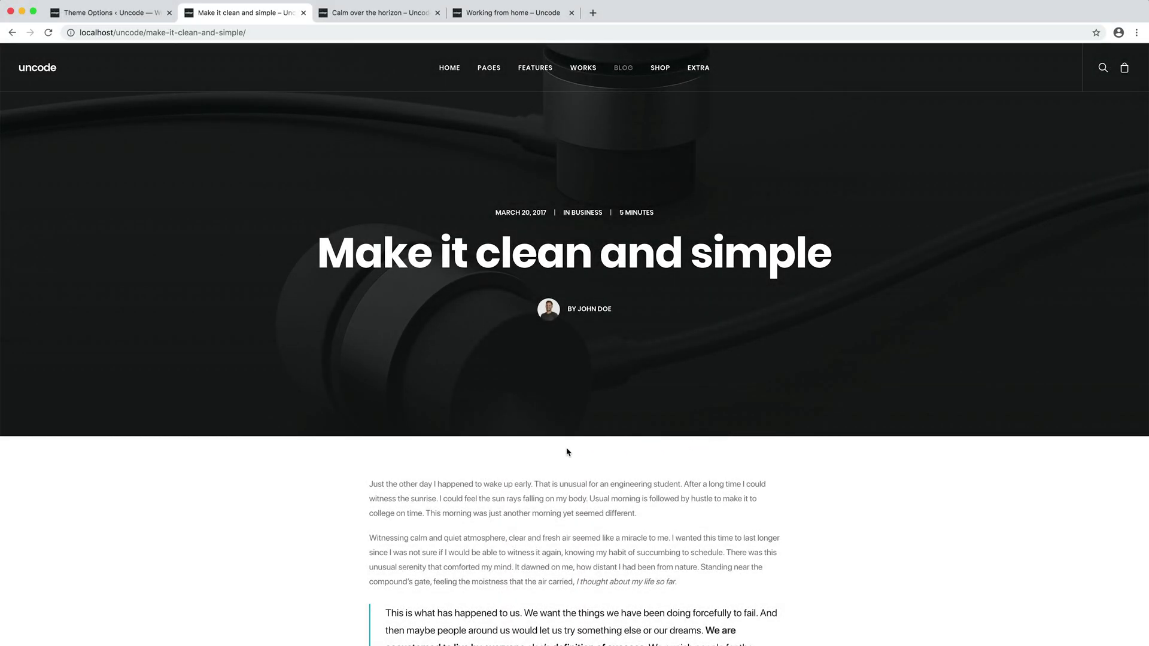
click(389, 14)
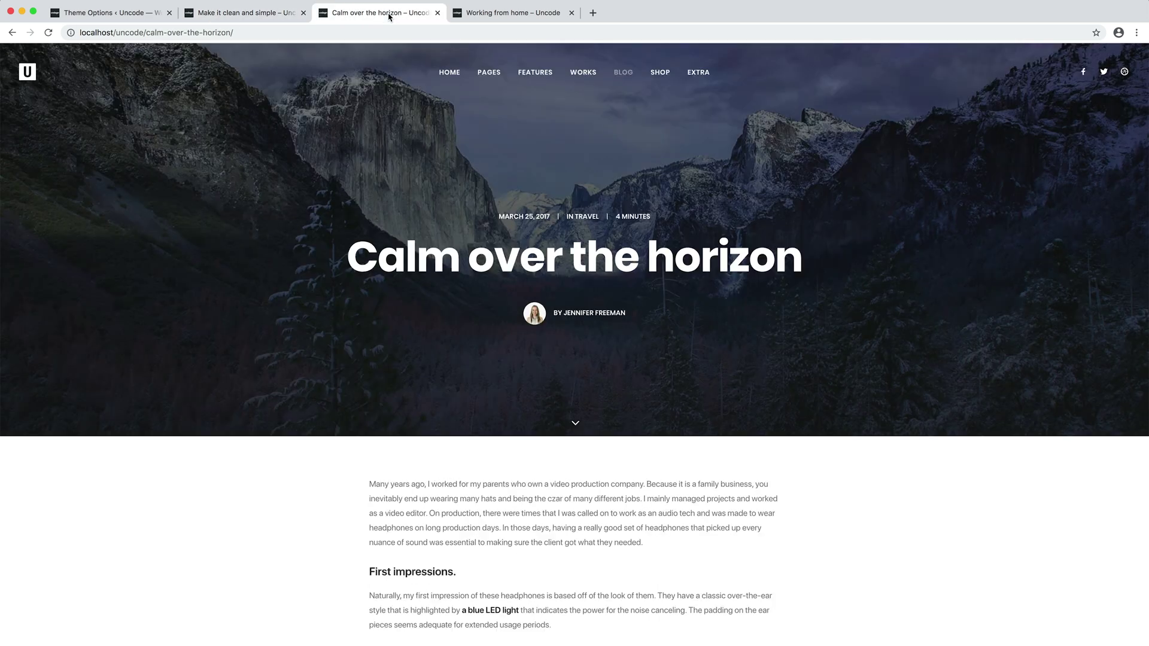
click(557, 21)
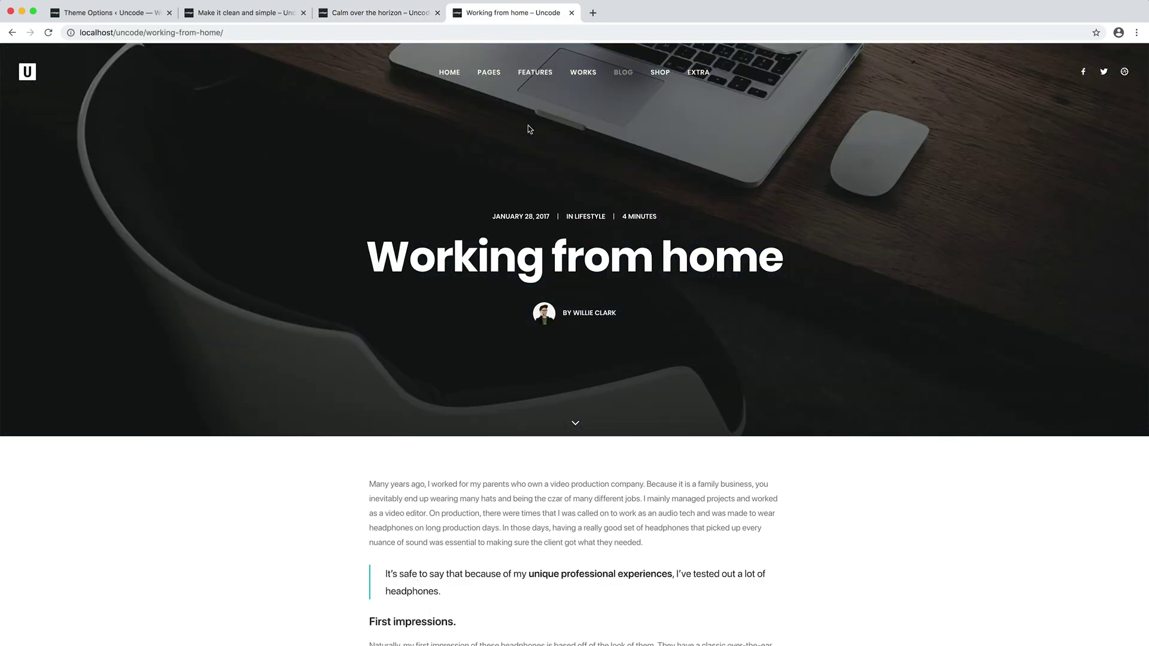
In the Theme Options for single posts, open the header's content block "Header | Post Variation One" in the frontend editor.
click(144, 18)
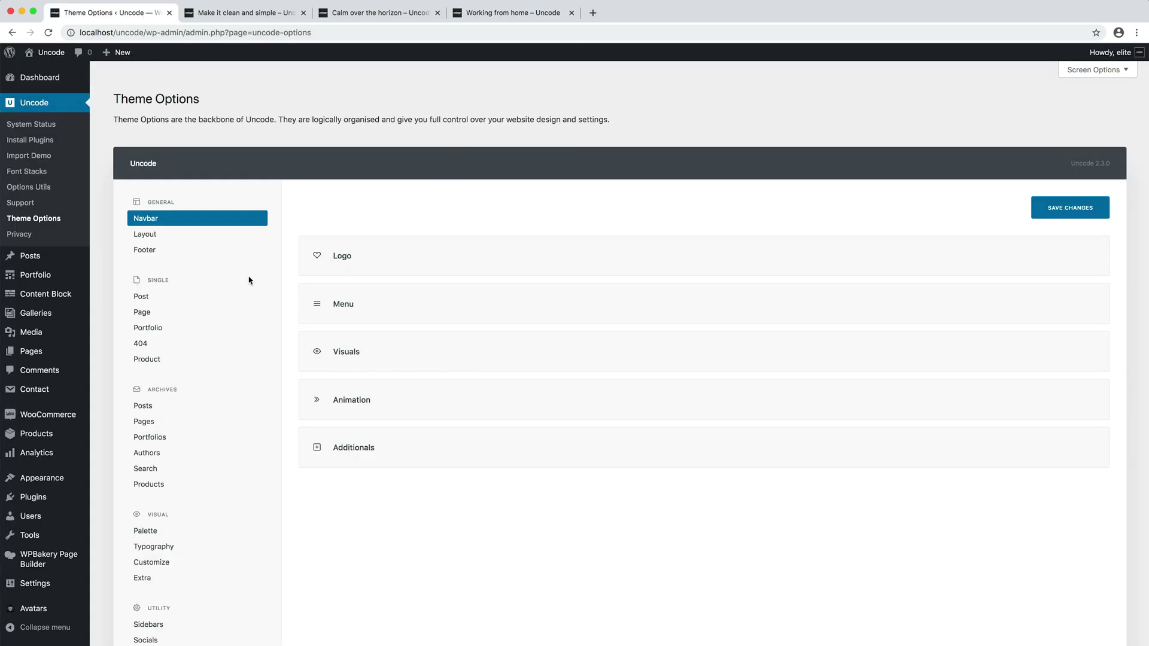
click(214, 304)
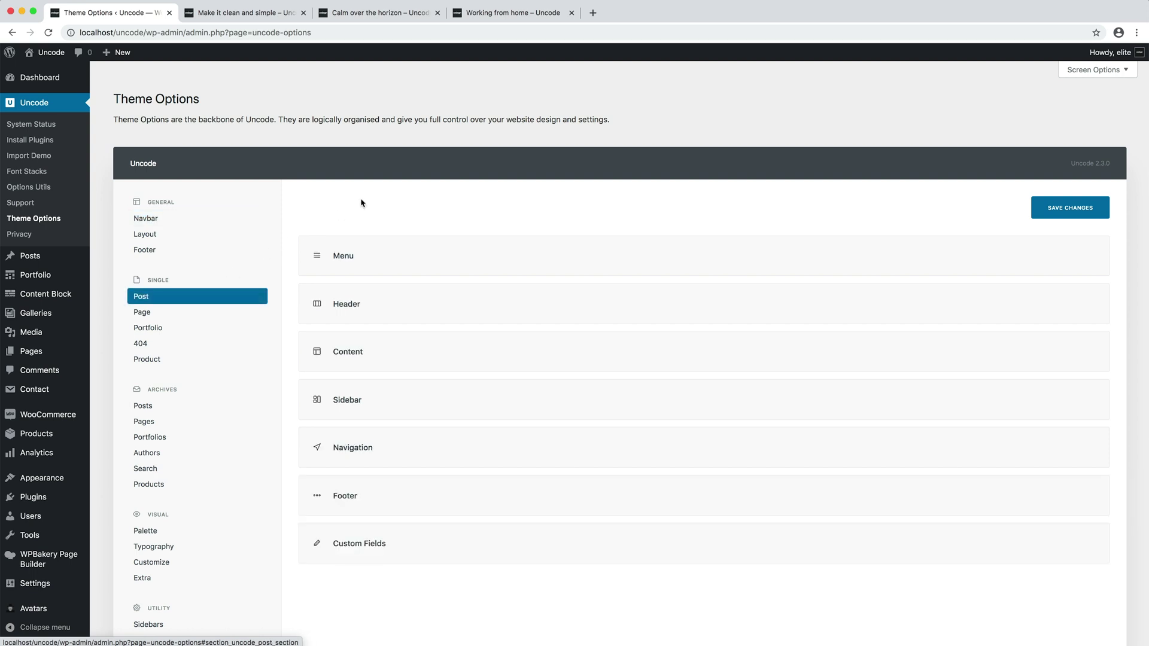
click(616, 300)
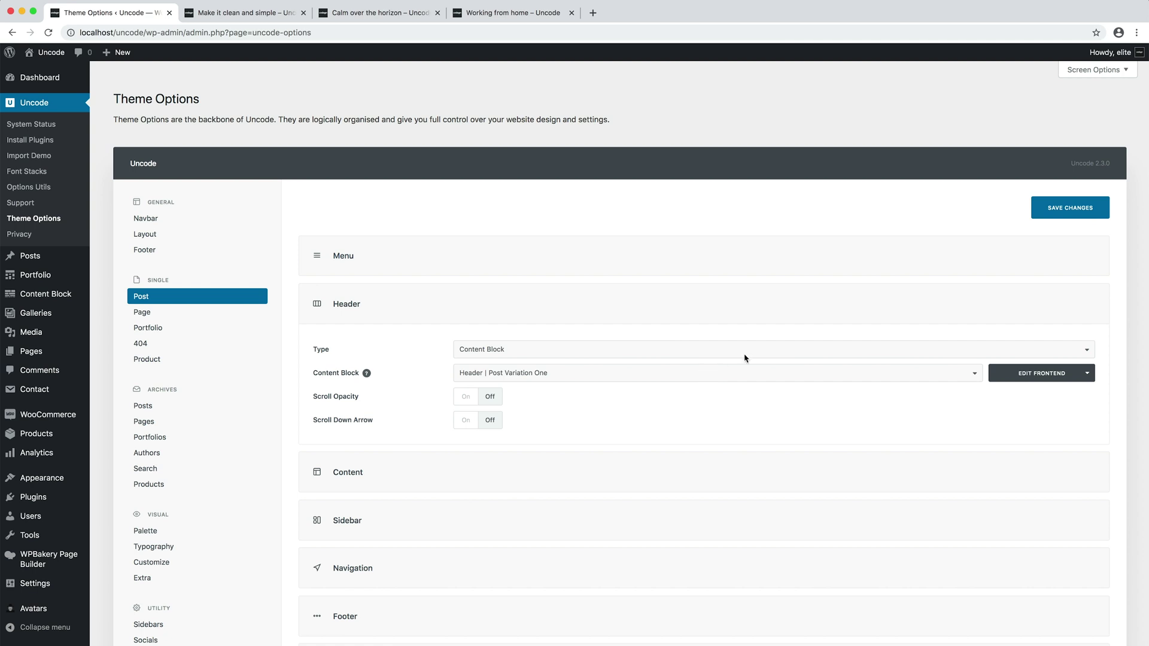
click(1088, 375)
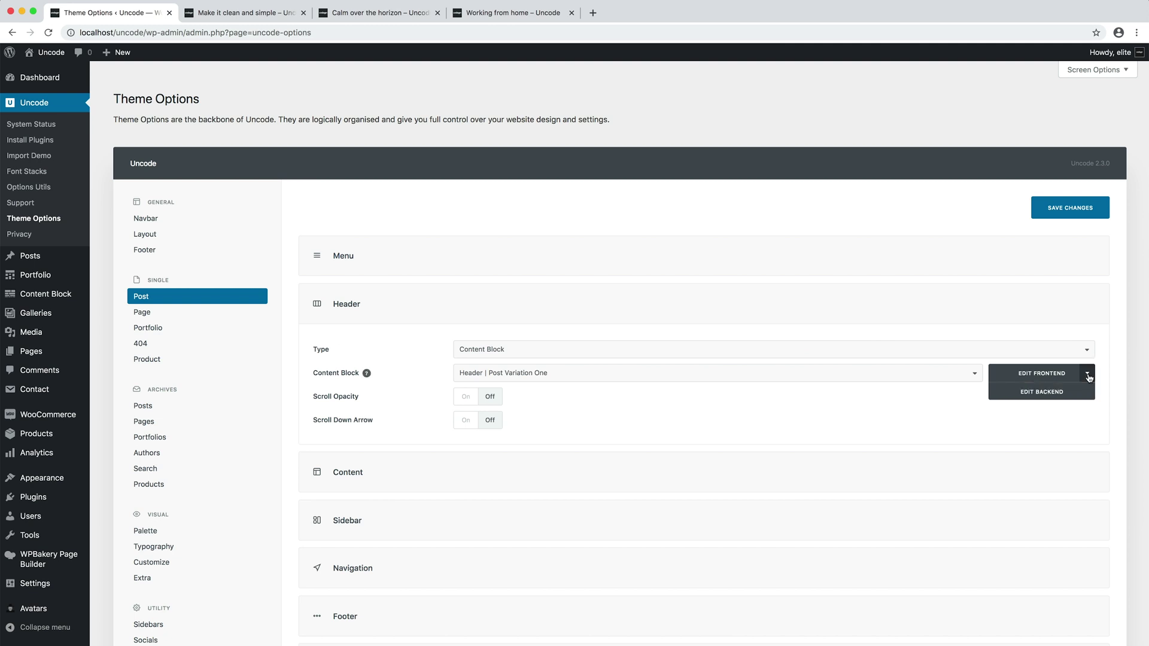
click(1088, 375)
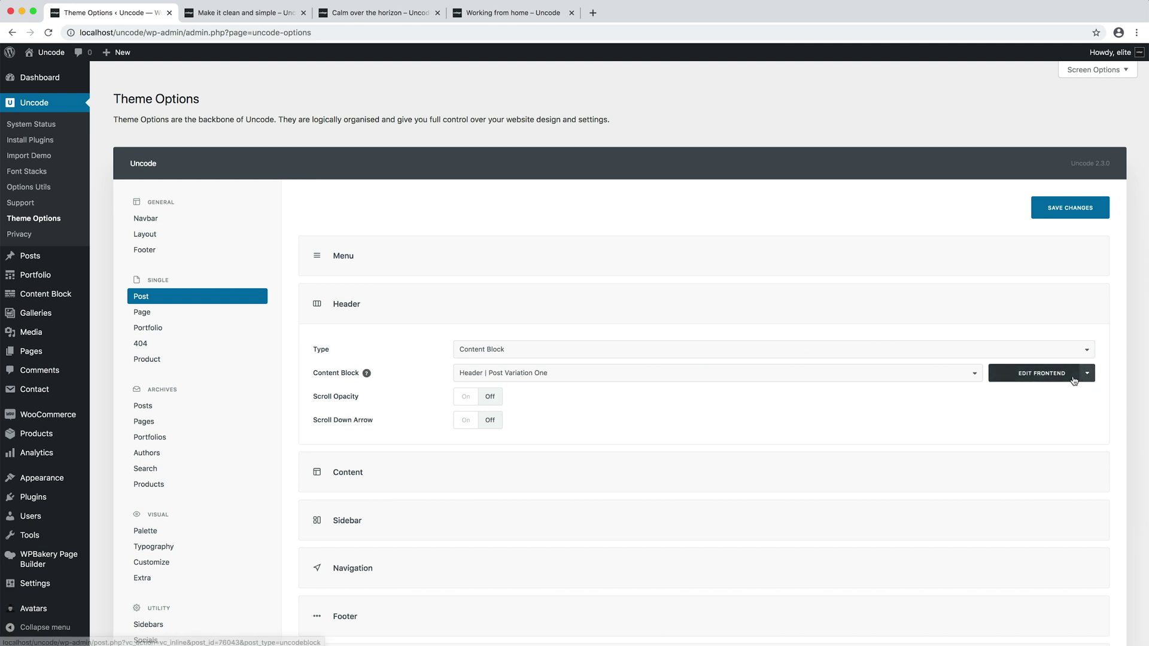
click(1074, 380)
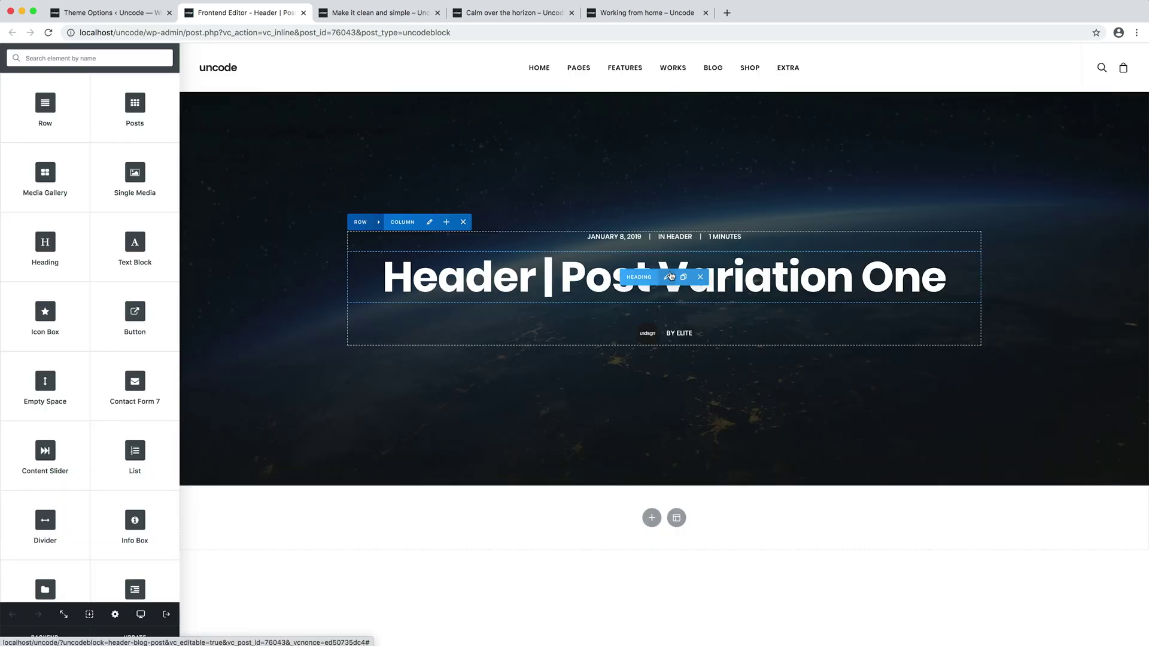
Set the header heading's font family to Playfair Display (Serif) and its size to 100px, and update the content block.
click(668, 277)
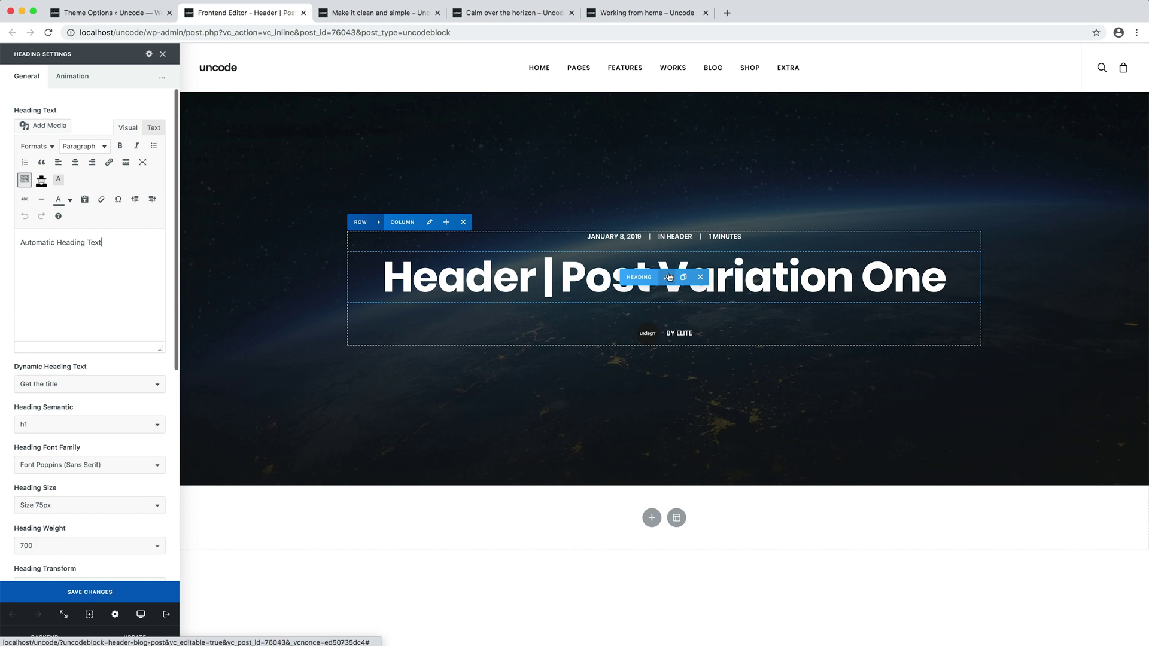
click(125, 464)
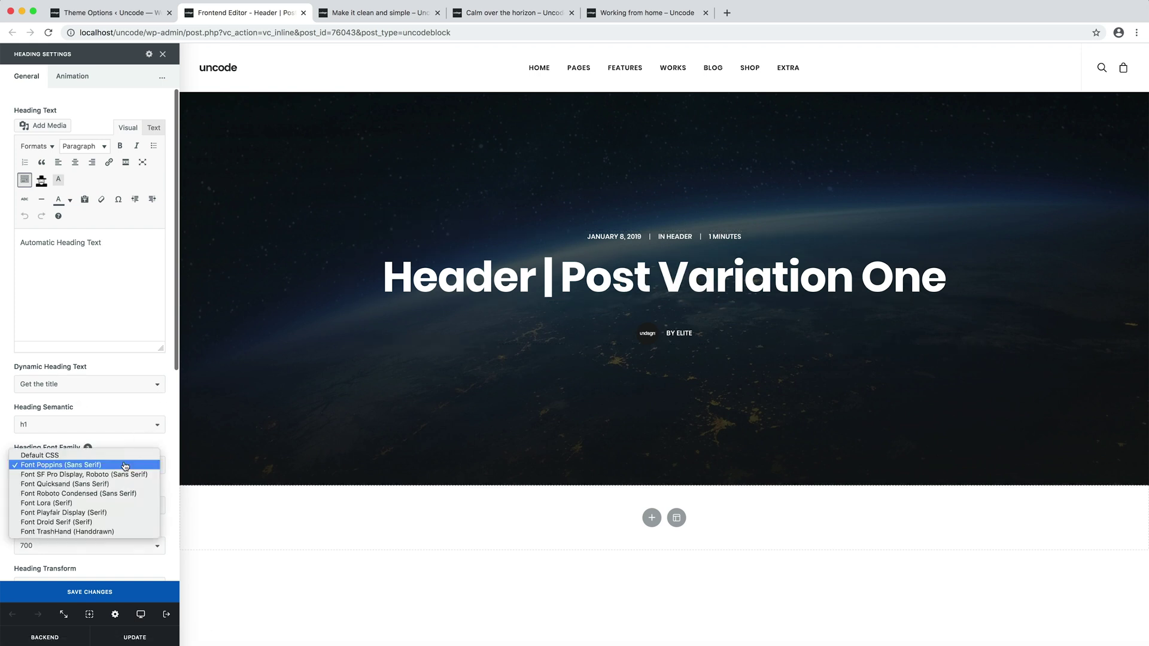
click(124, 513)
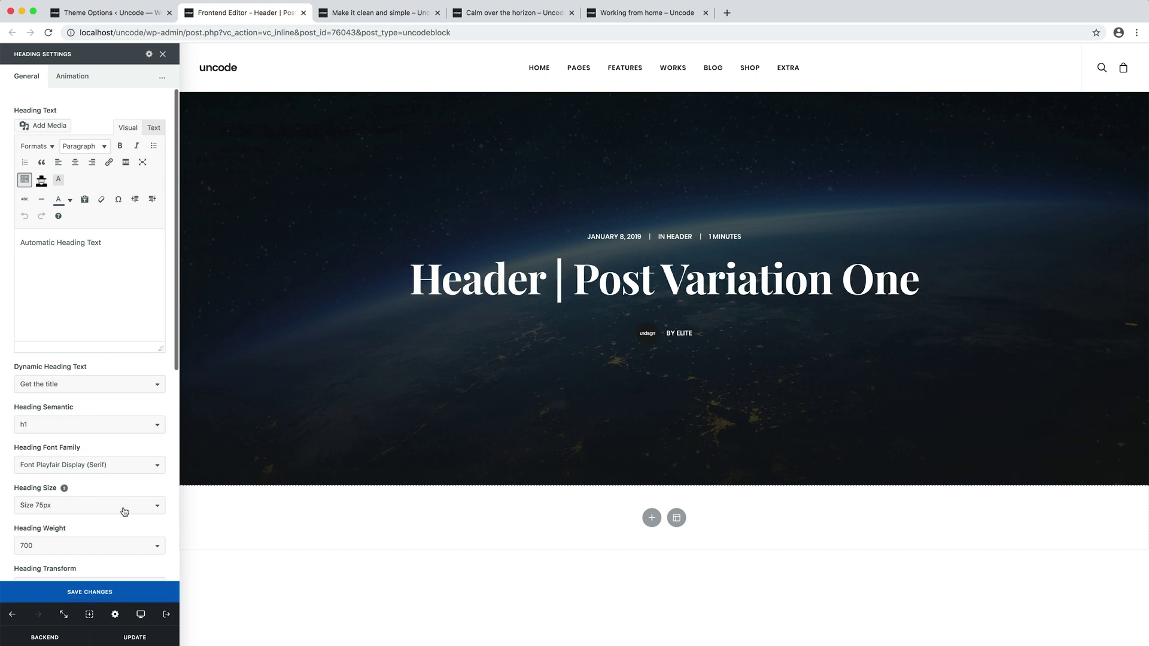
click(123, 511)
click(123, 516)
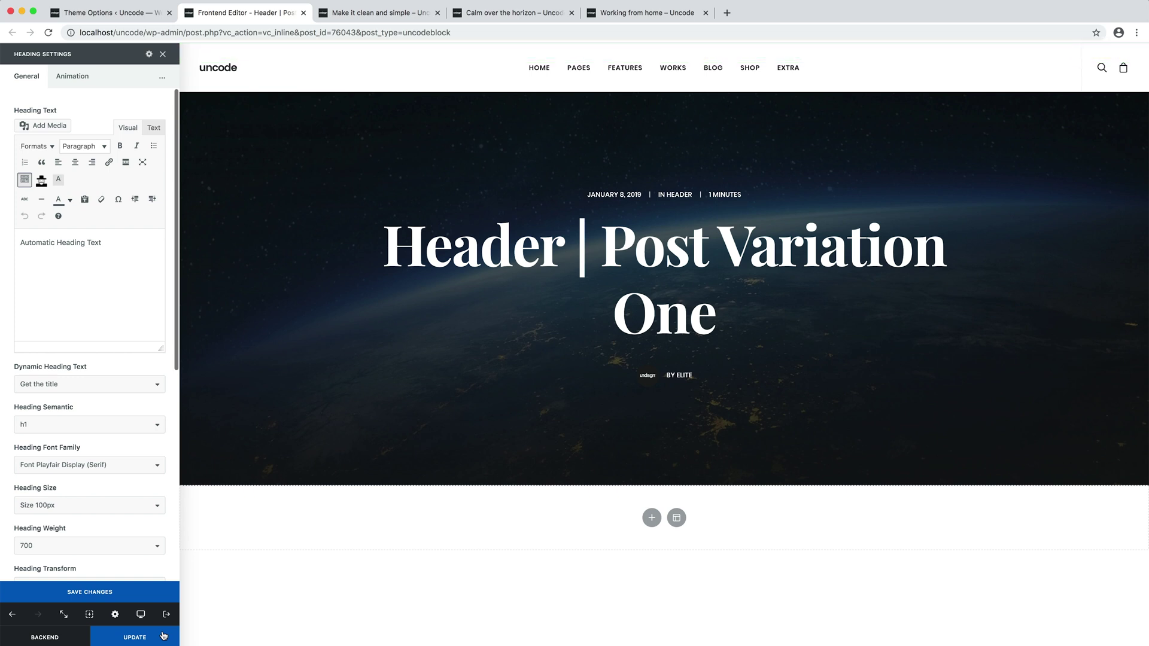
Reload the three open blog posts to check the restyled heading in their headers.
click(413, 13)
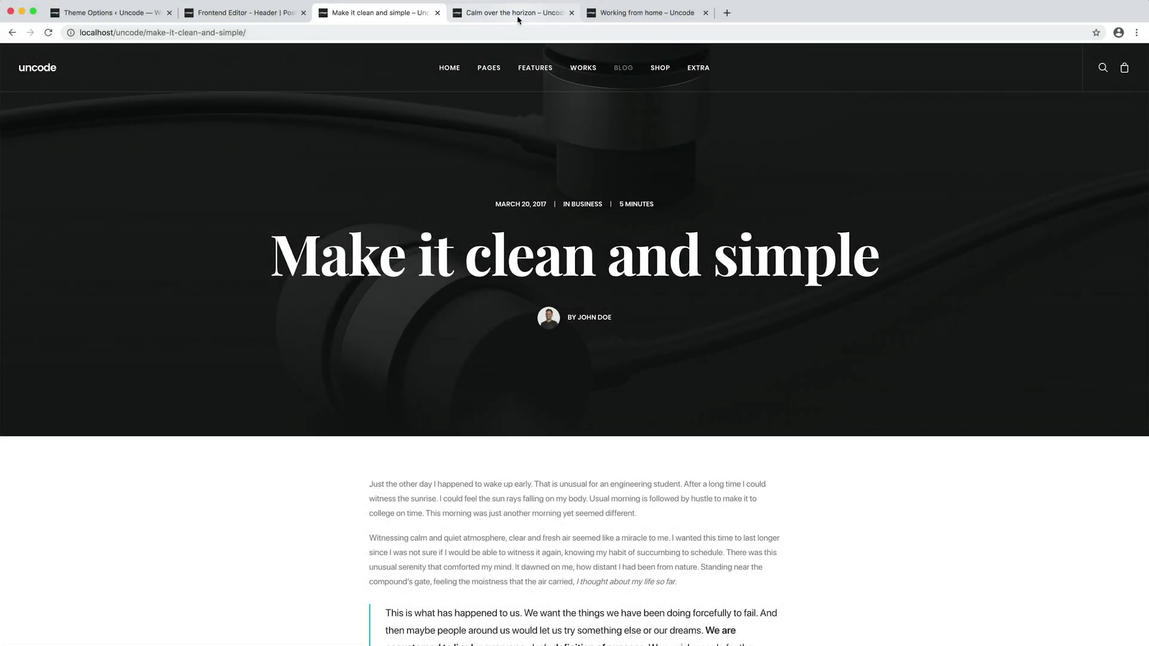
click(518, 18)
key(super+r)
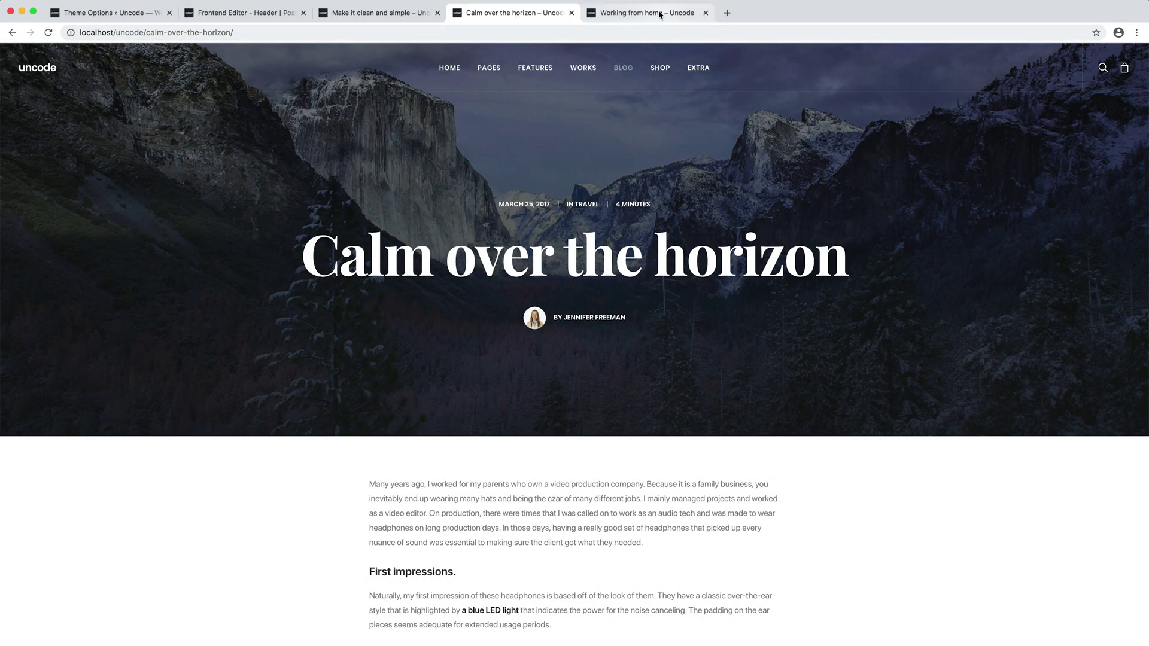
click(652, 13)
key(super+r)
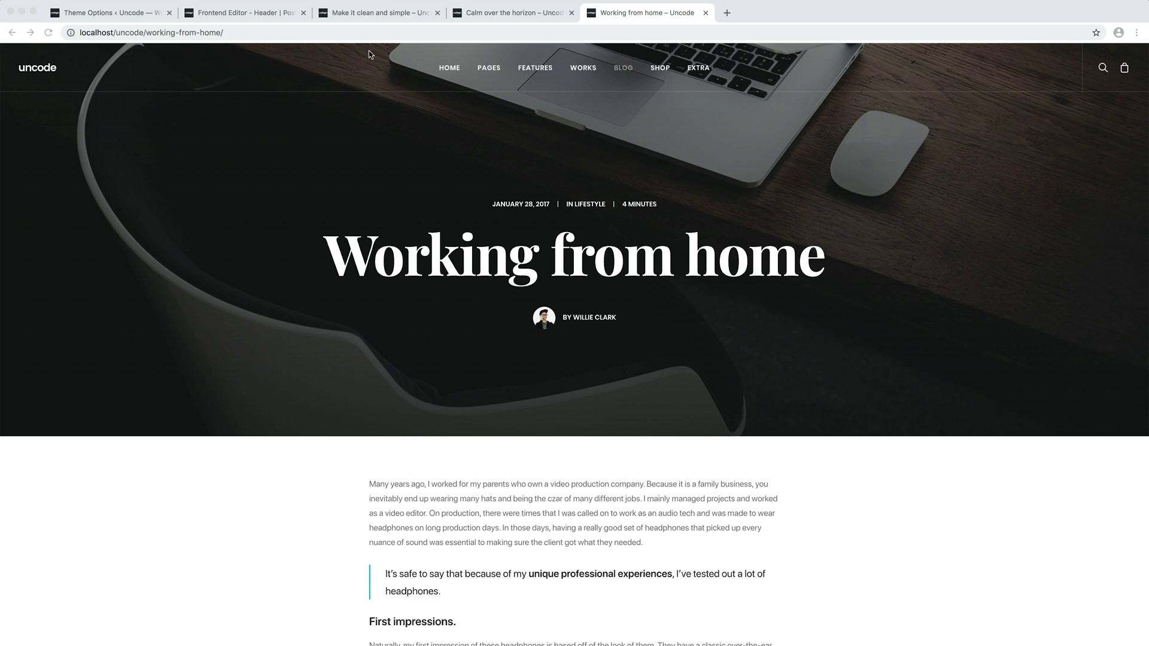
Back in the header's frontend editor, examine the row's dynamic background settings and the heading's dynamic text settings.
click(259, 12)
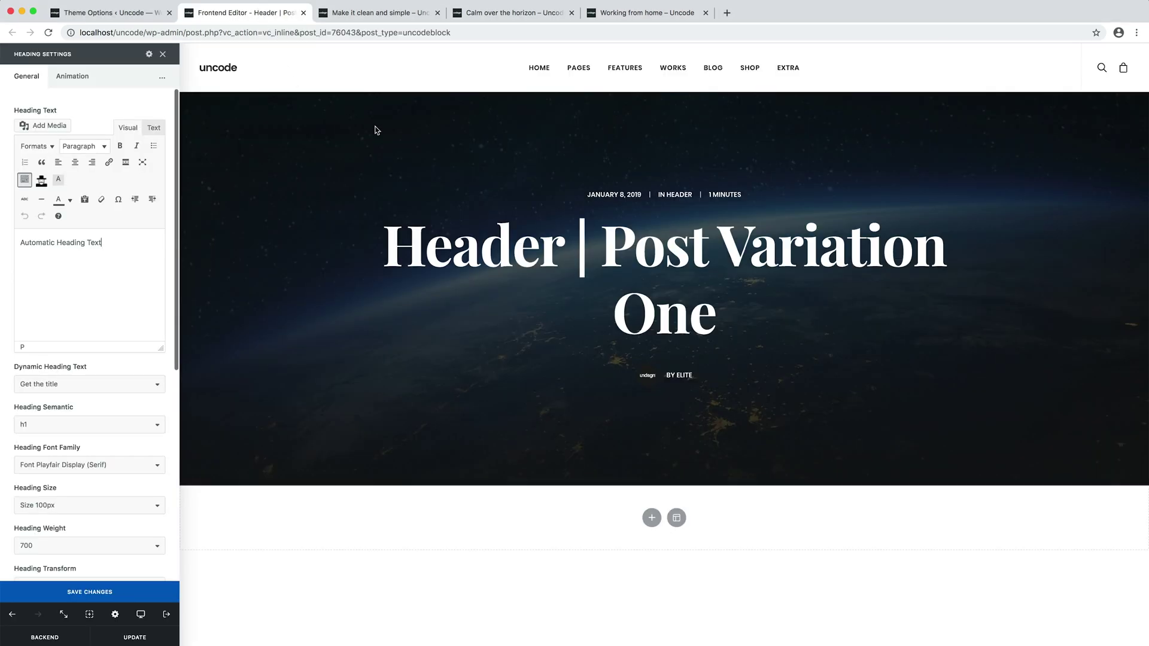
mouse_move(379, 177)
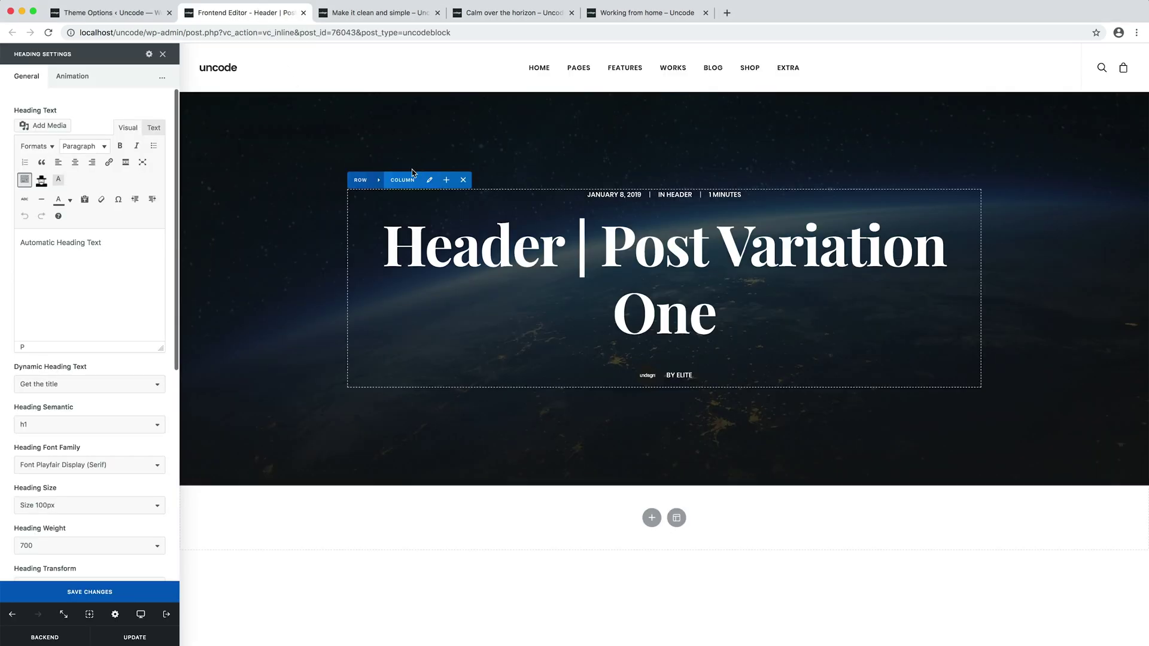
click(380, 180)
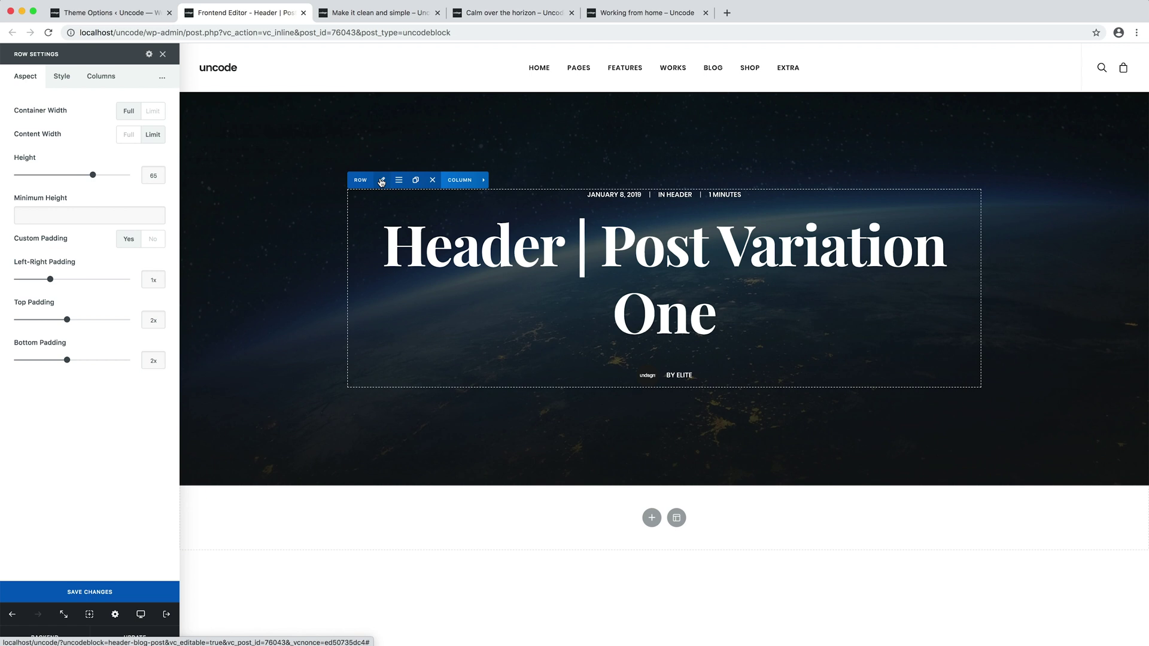
click(60, 83)
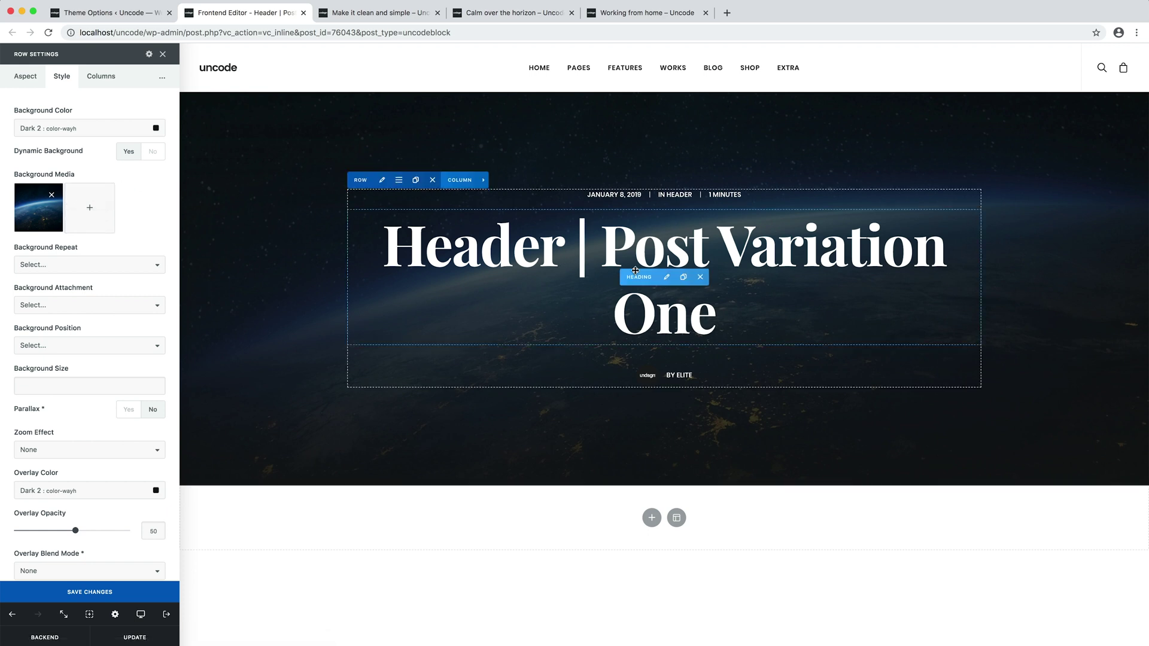
click(666, 277)
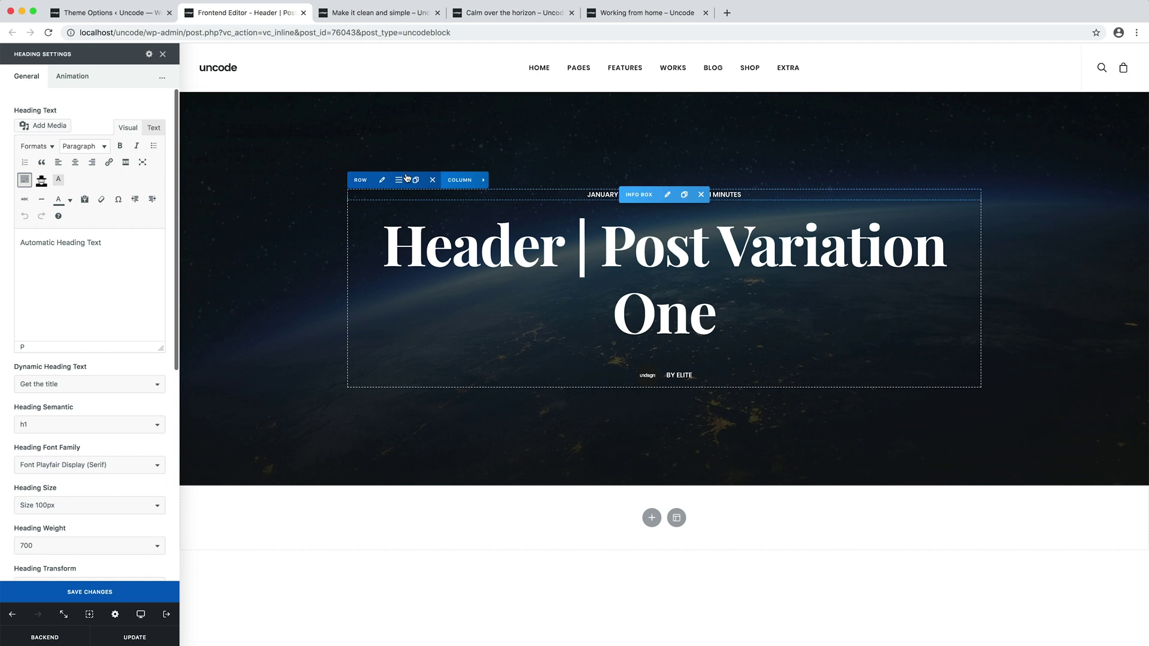
In the info box above the heading, remove the Categories element and add Comments.
click(668, 196)
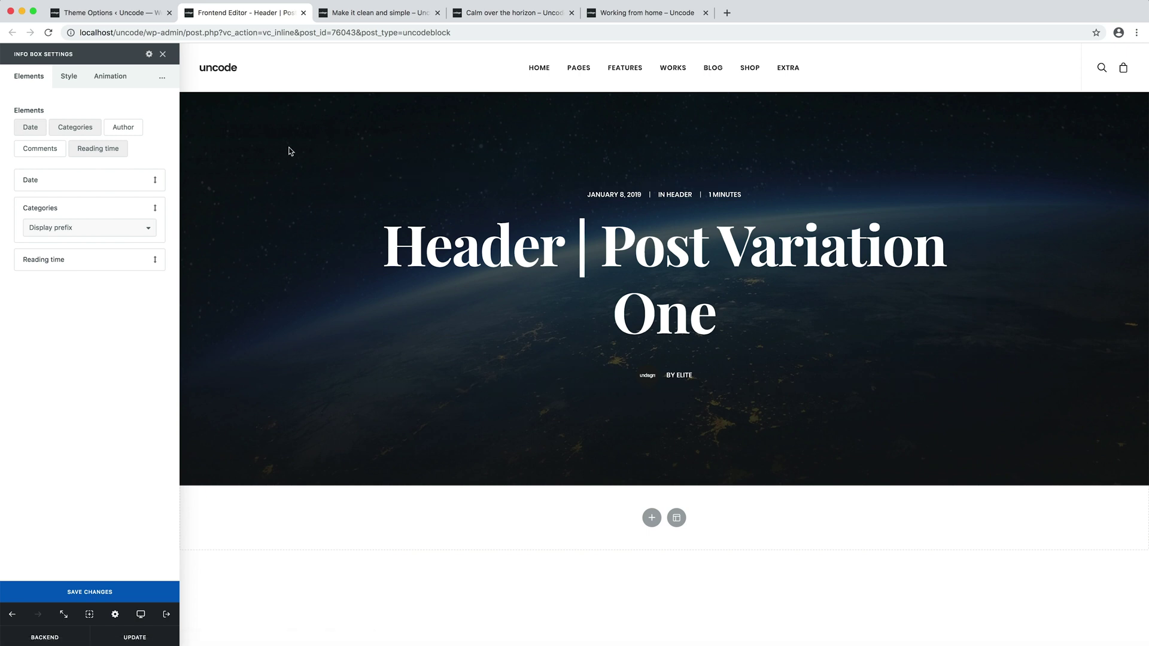
click(79, 130)
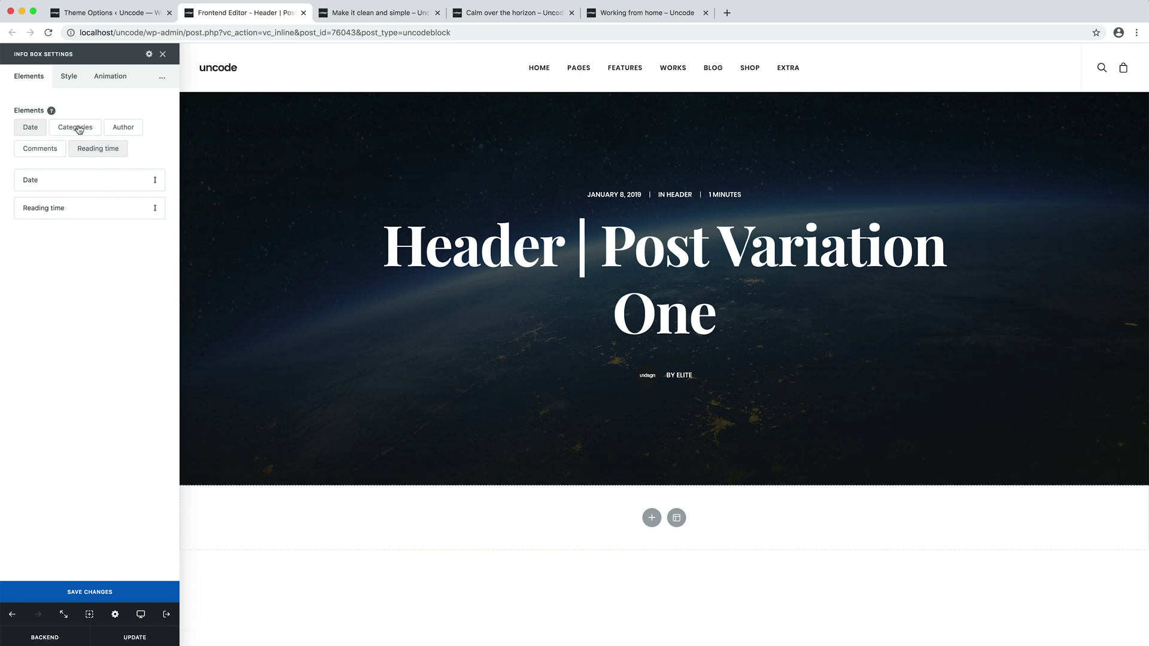
click(54, 152)
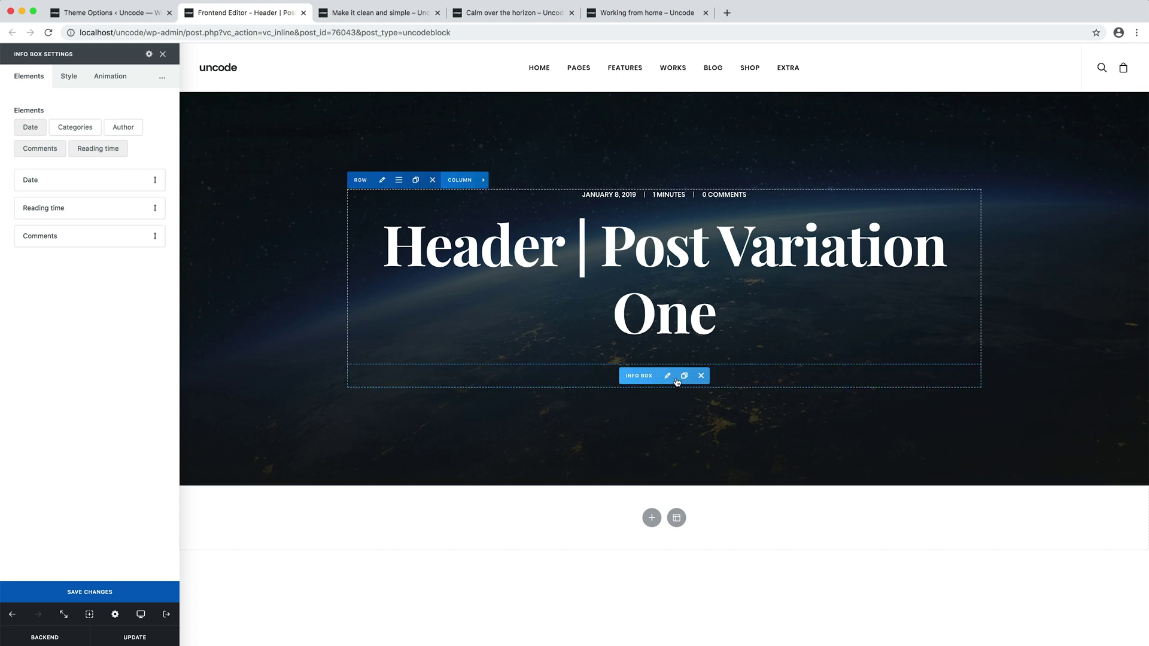
Set the author info box below the heading to Top avatar and Large avatar, and update the content block.
click(670, 378)
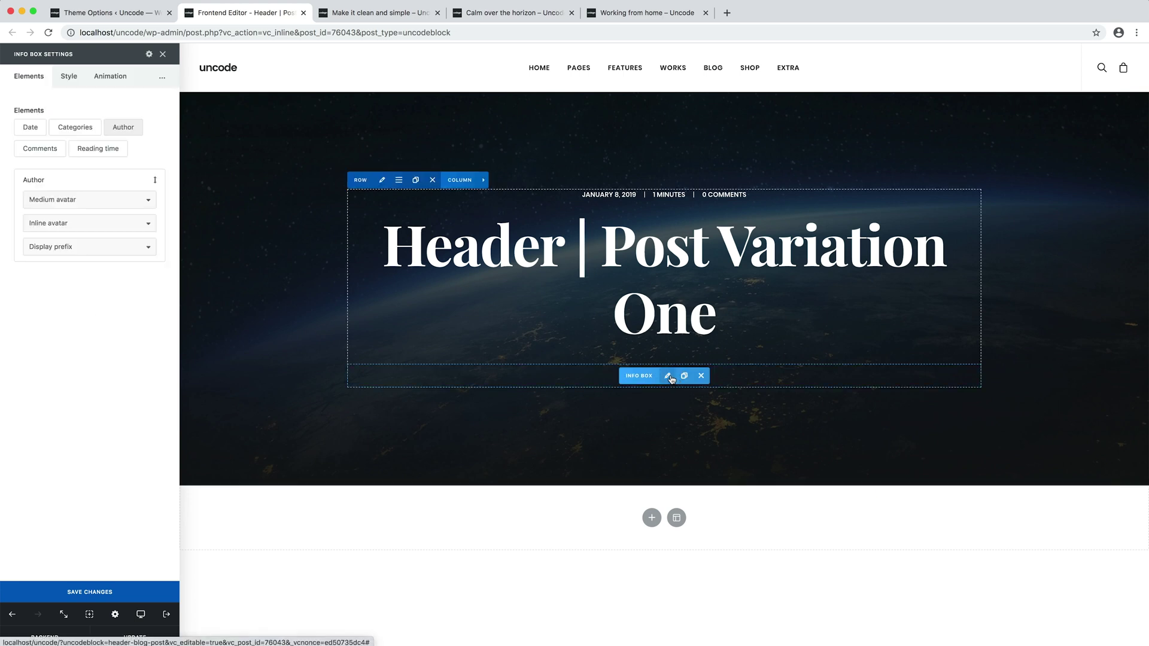
click(96, 225)
click(97, 226)
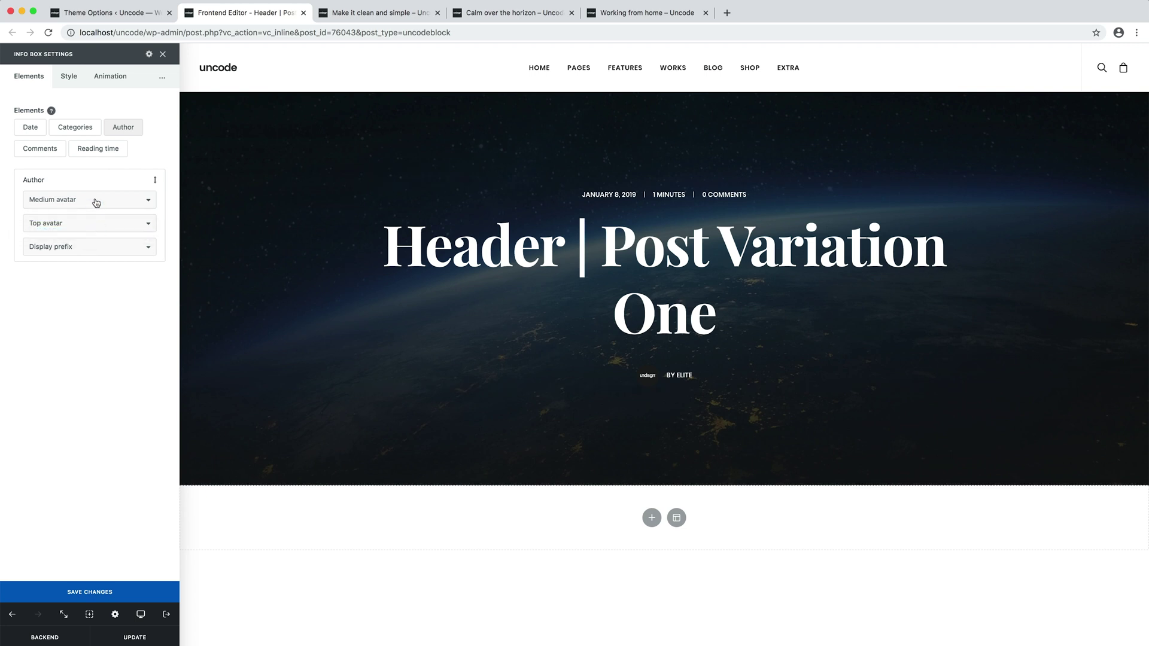
click(95, 201)
click(96, 210)
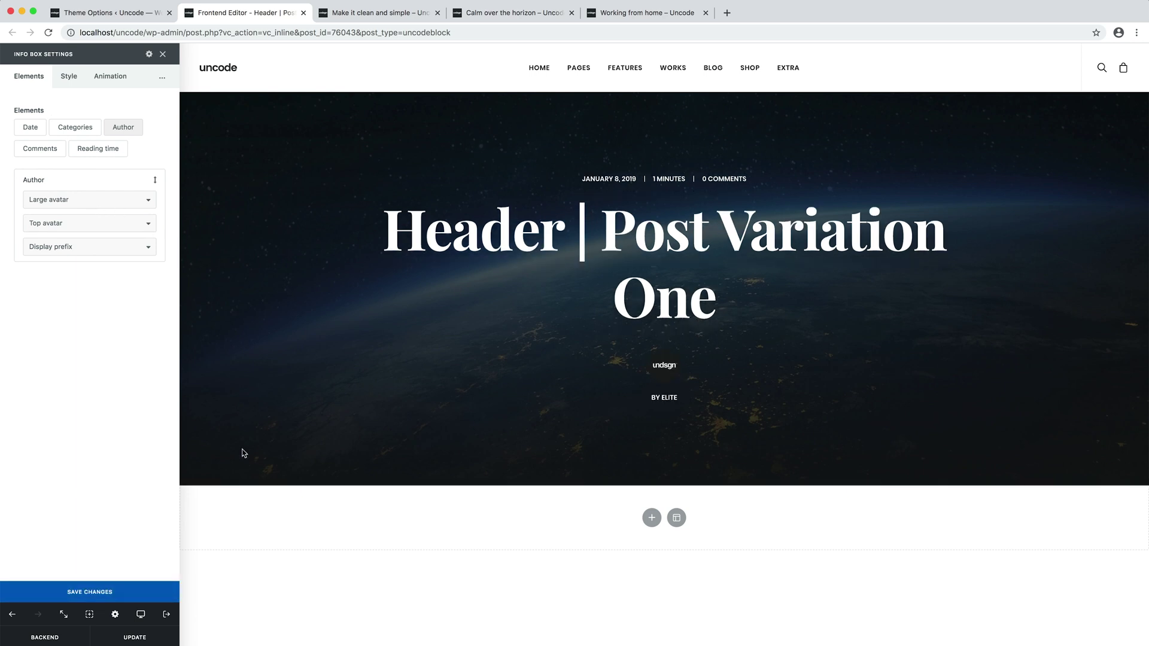
click(159, 636)
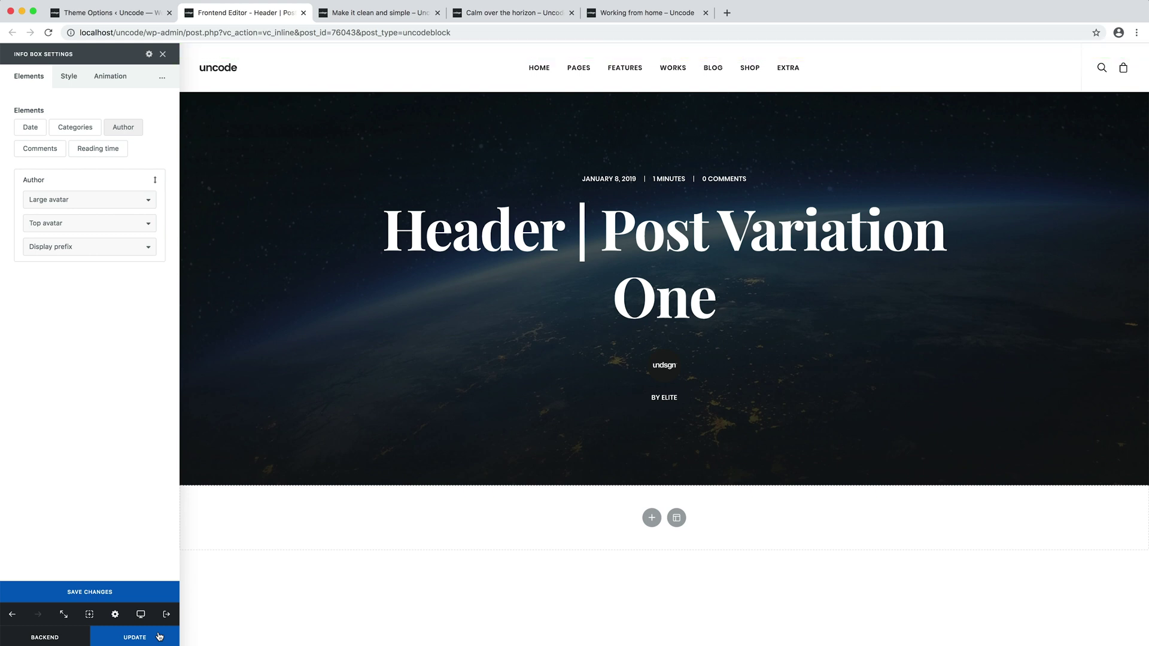
Reload the same three posts to check the changed post details and author avatar in their headers.
click(402, 16)
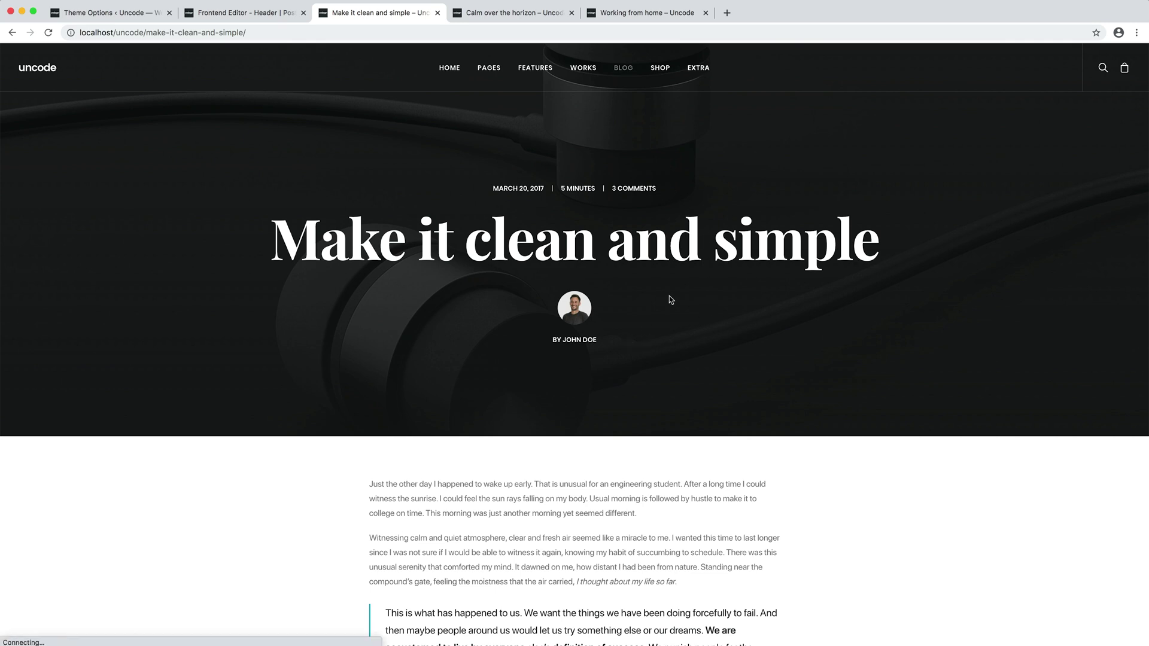
click(517, 18)
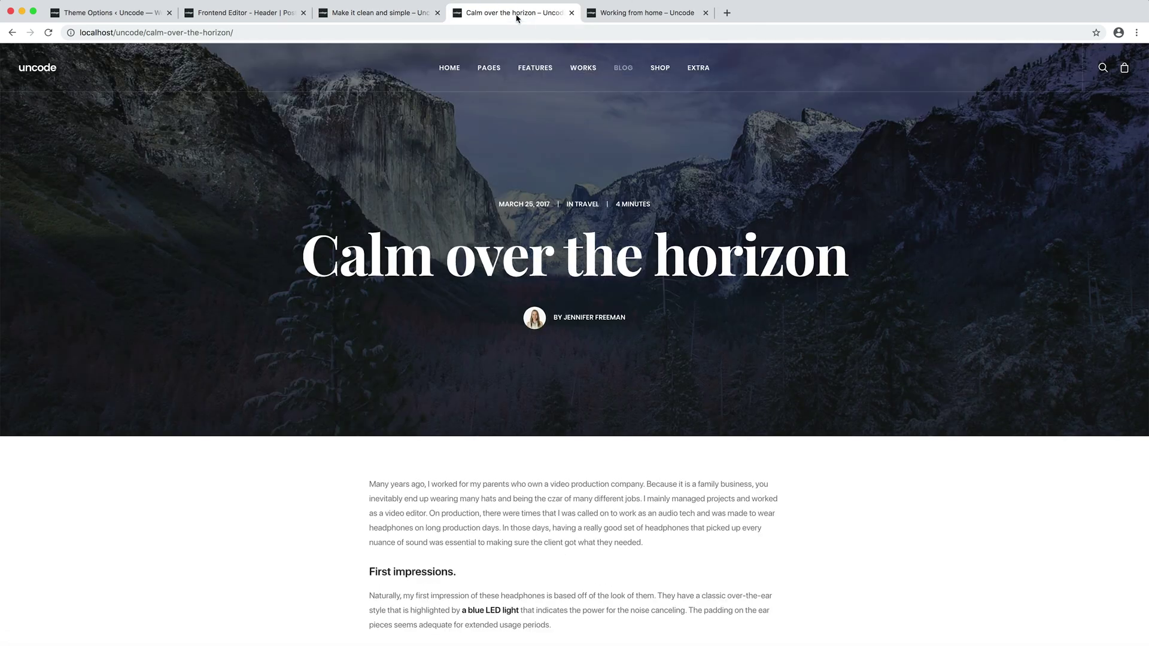
key(super+r)
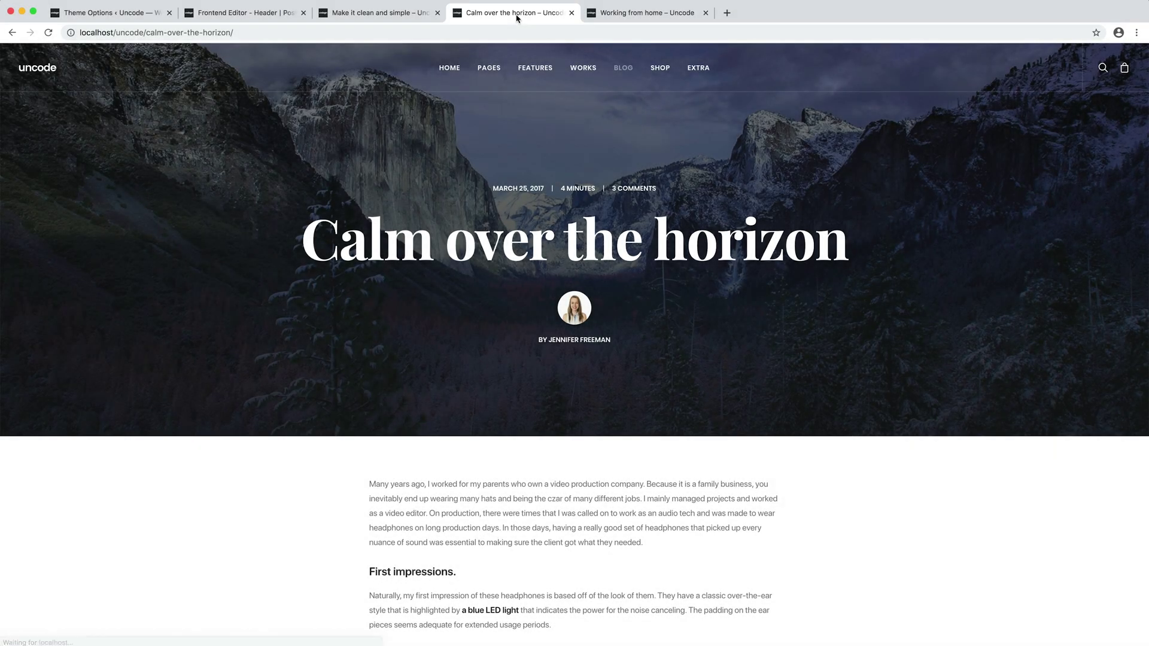
click(669, 18)
key(super+r)
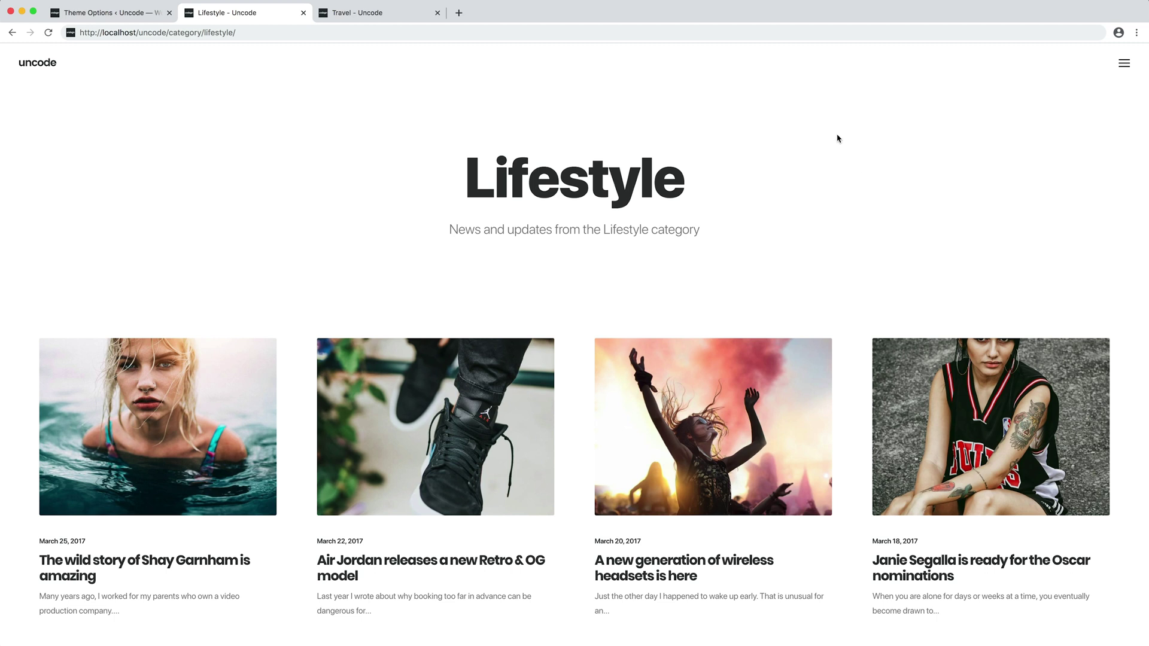
Check the Travel archive and open its Header - Category content block in the frontend editor from the Posts archive header options.
click(413, 21)
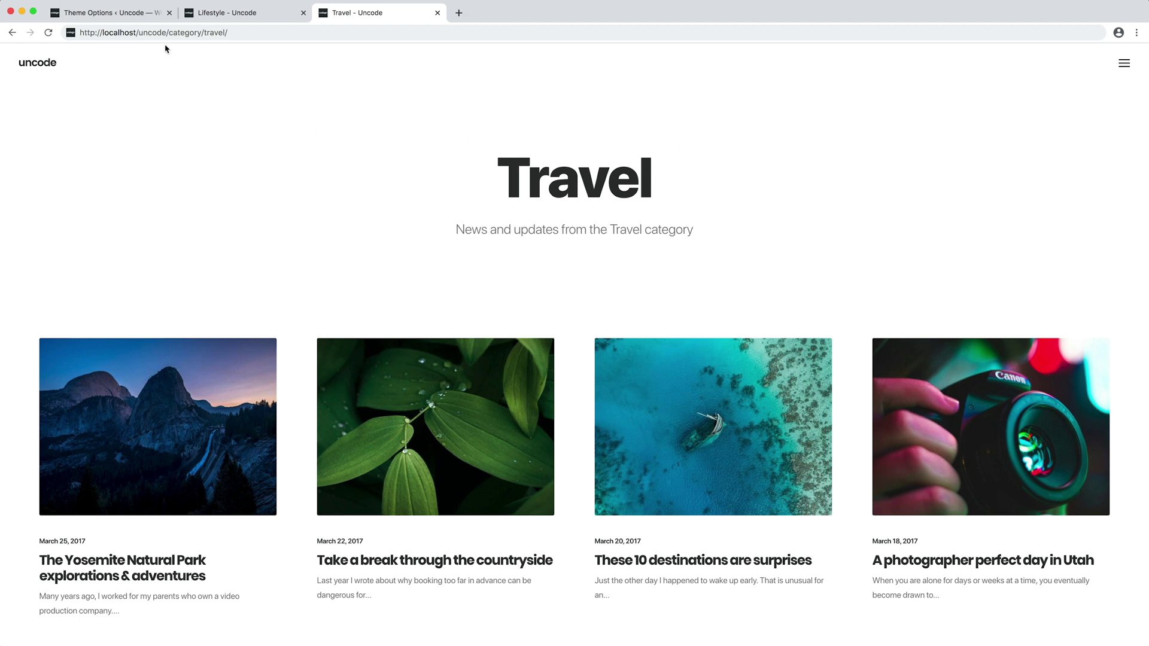
click(144, 17)
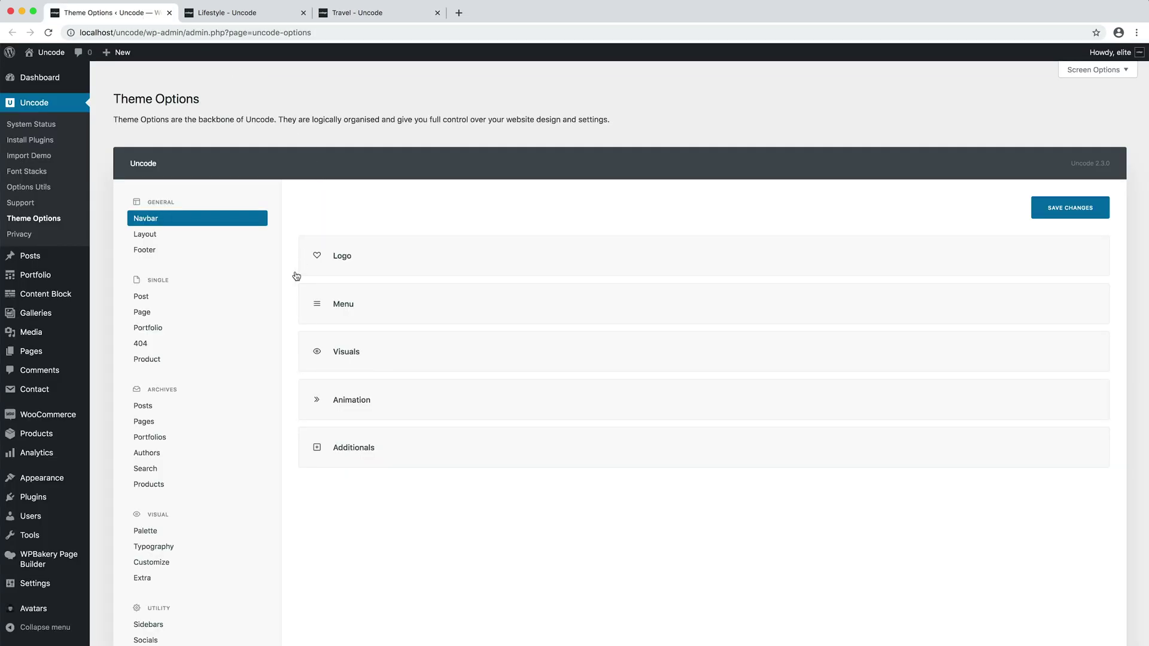
click(227, 406)
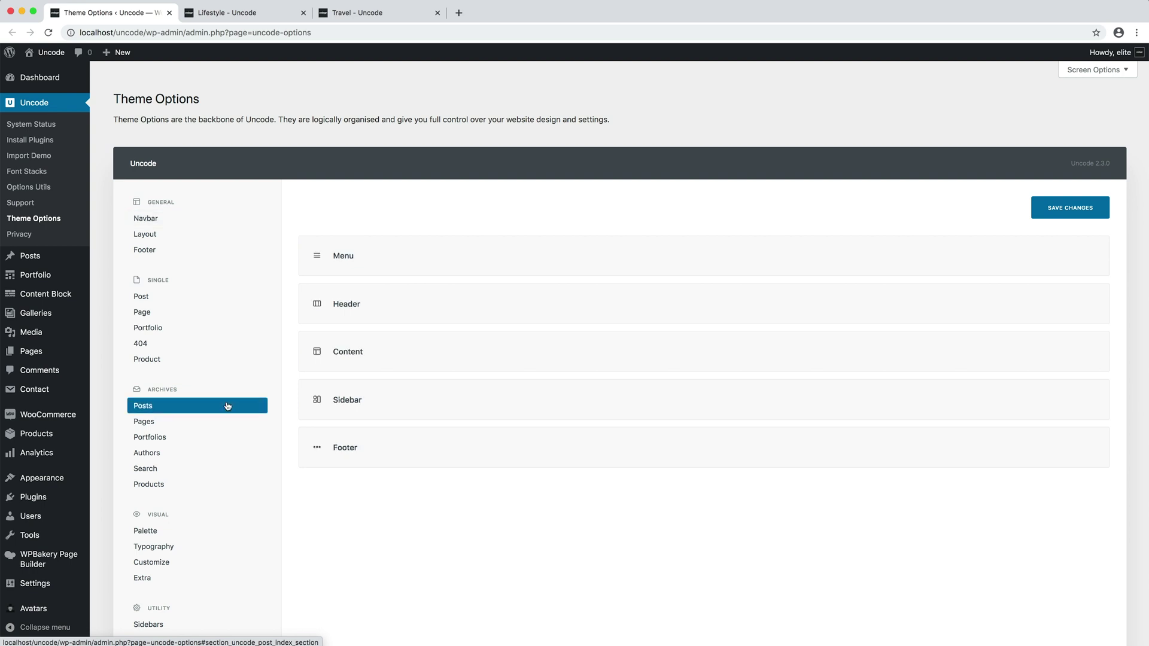
click(556, 307)
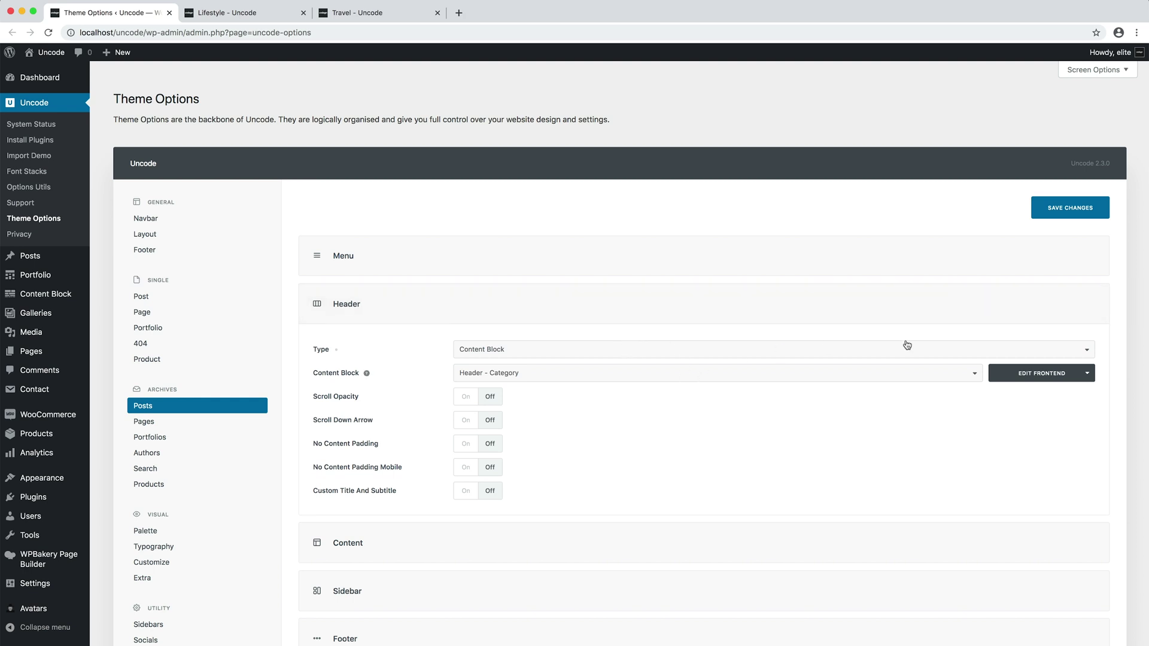
click(1044, 374)
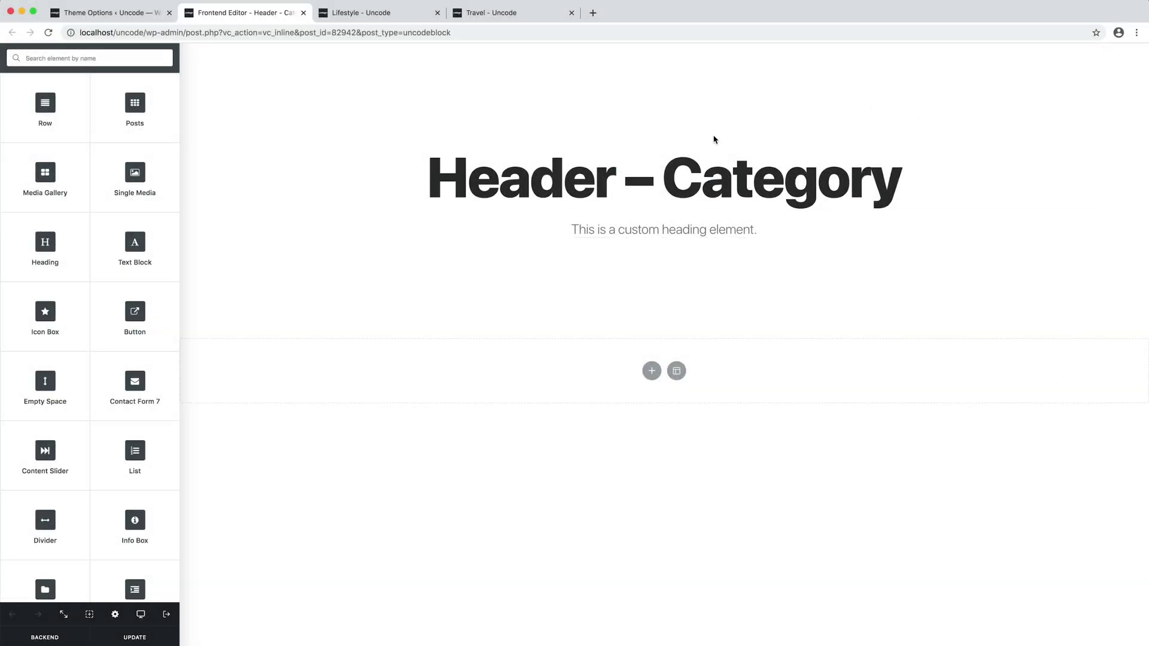
Compare the titles and descriptions in the Lifestyle and Travel archive headers with the Header - Category block.
click(411, 13)
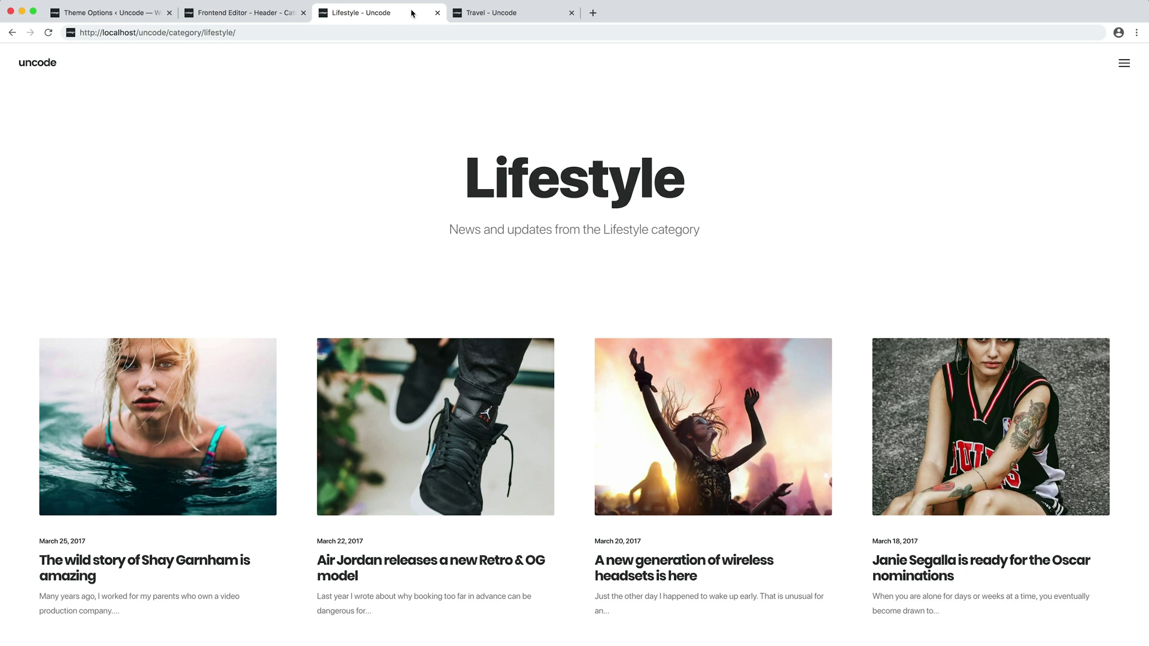
click(515, 14)
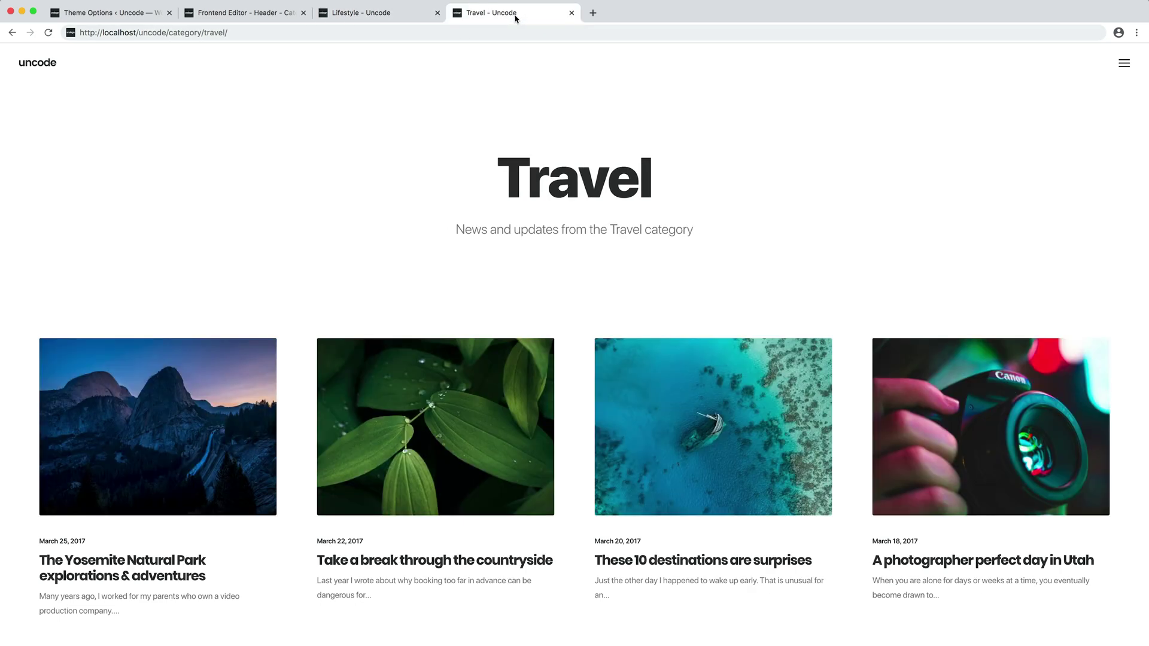
click(282, 17)
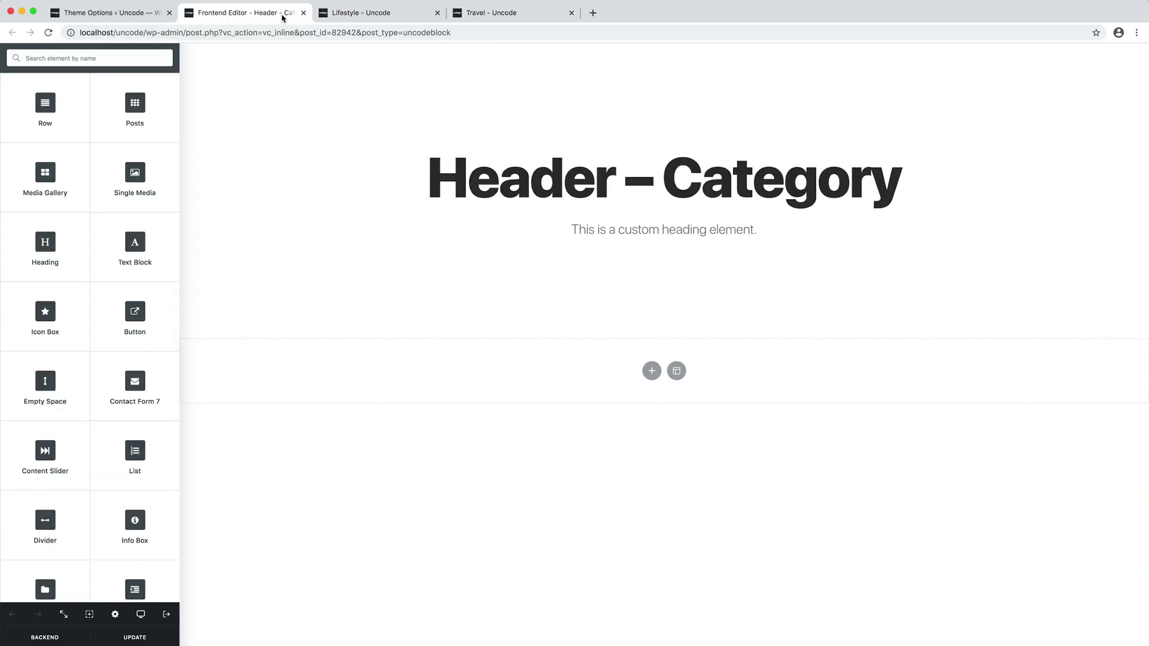
Open the post categories in a new browser tab, examine the Lifestyle category's name and description, and close the tab.
click(112, 15)
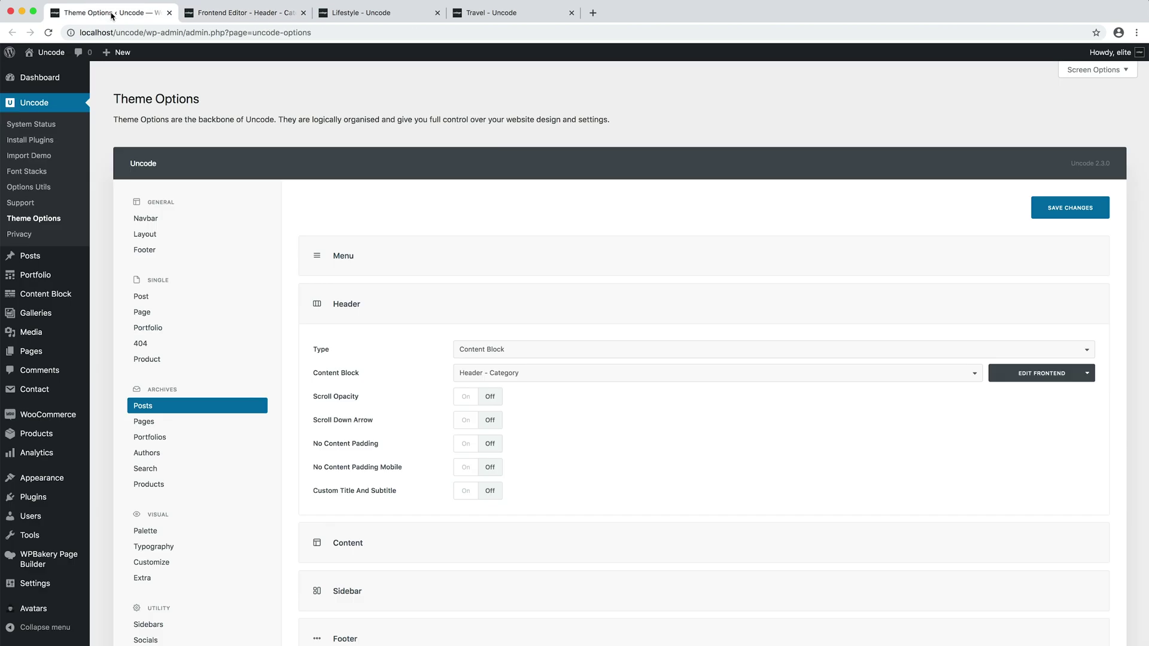
mouse_move(61, 264)
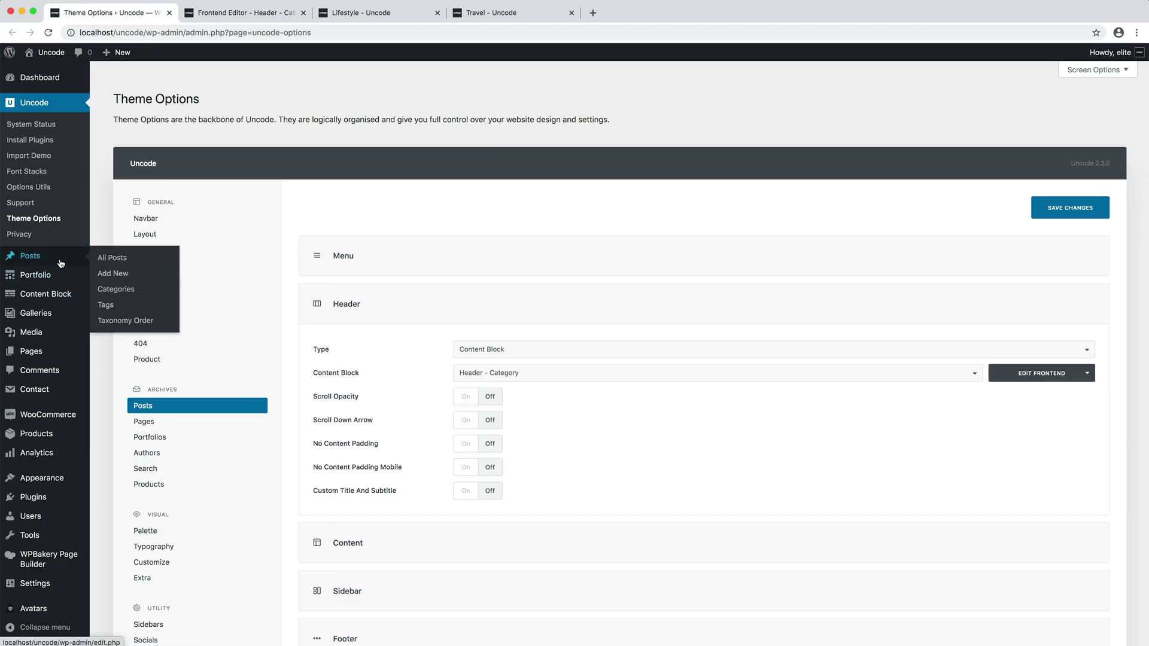
right_click(147, 289)
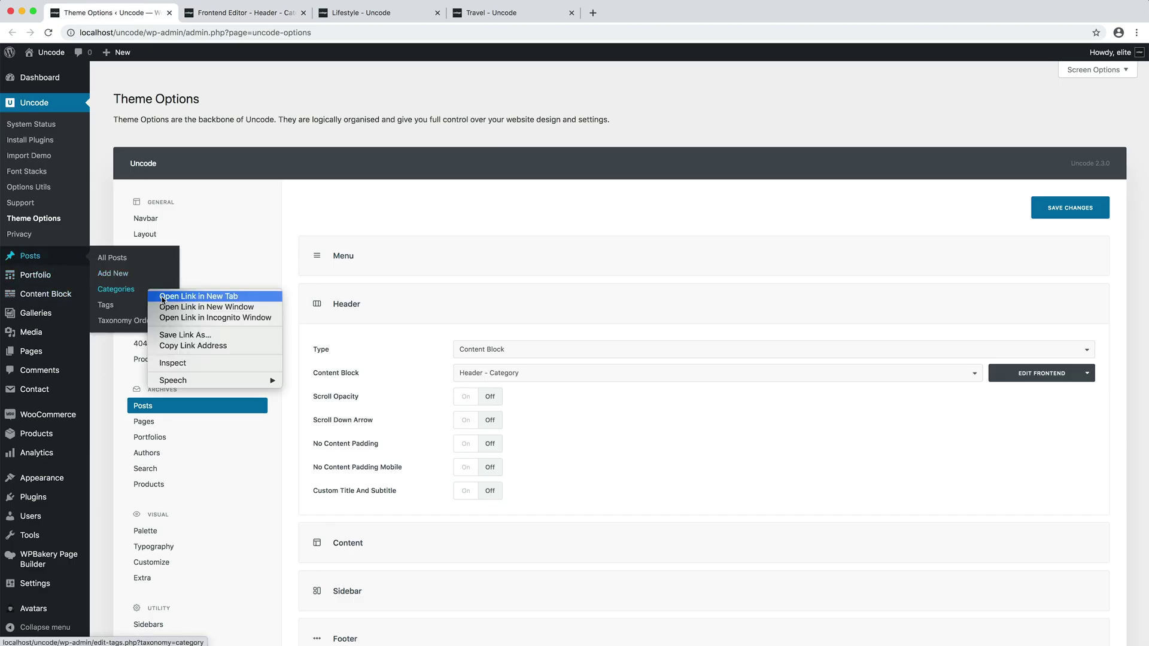
click(162, 298)
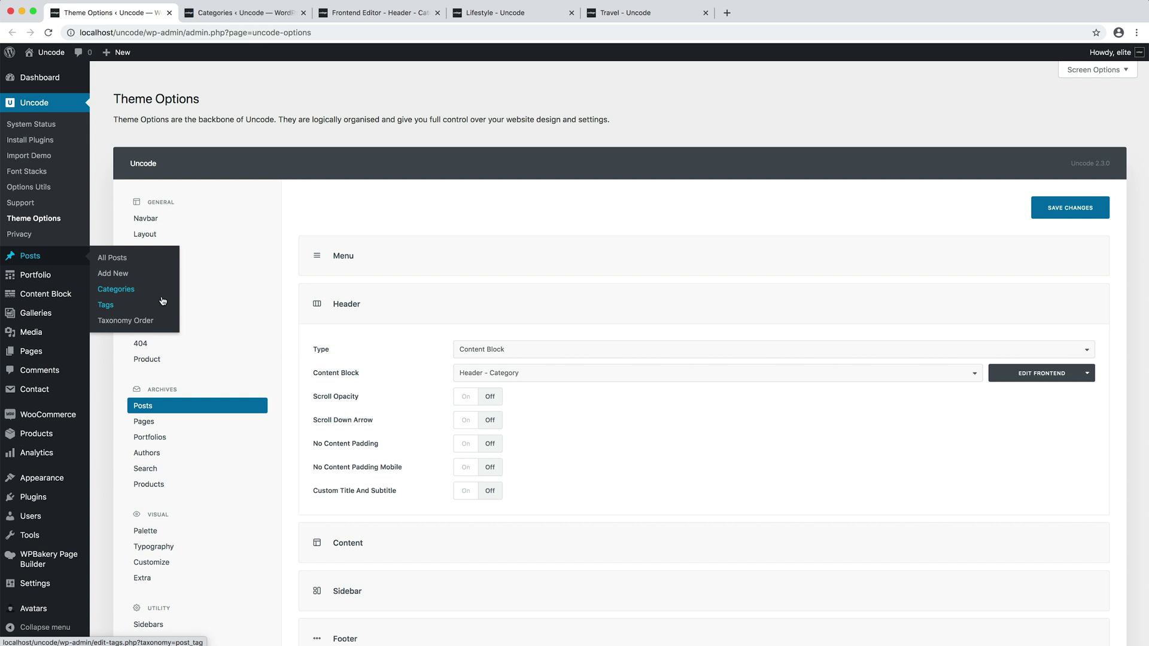
click(245, 12)
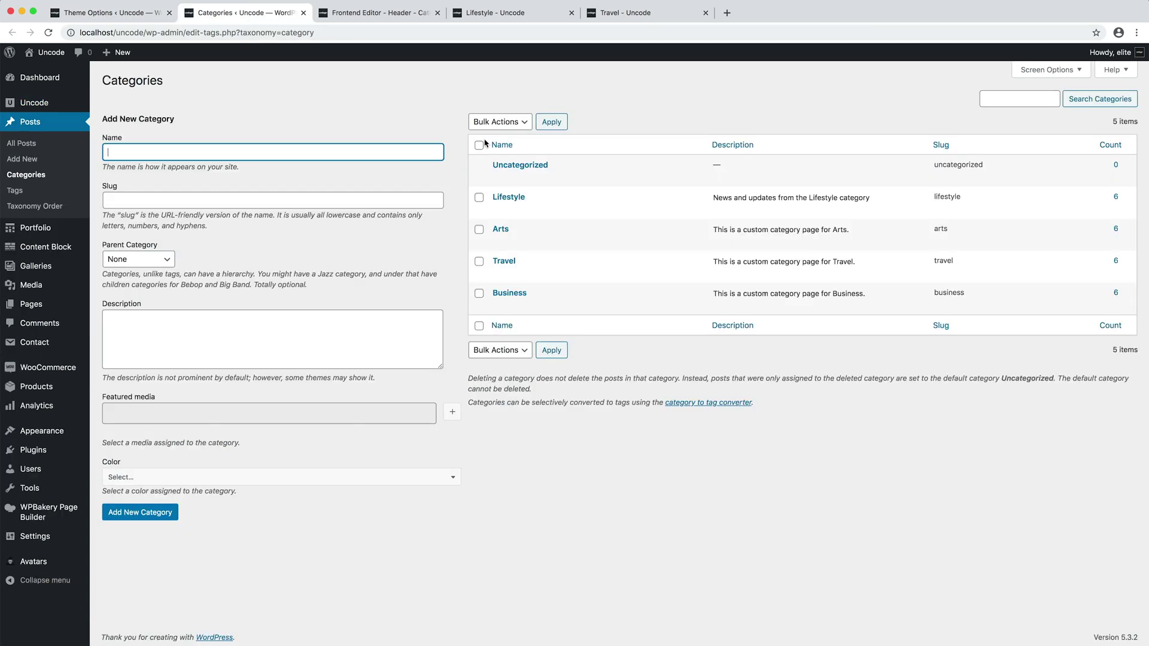
click(499, 210)
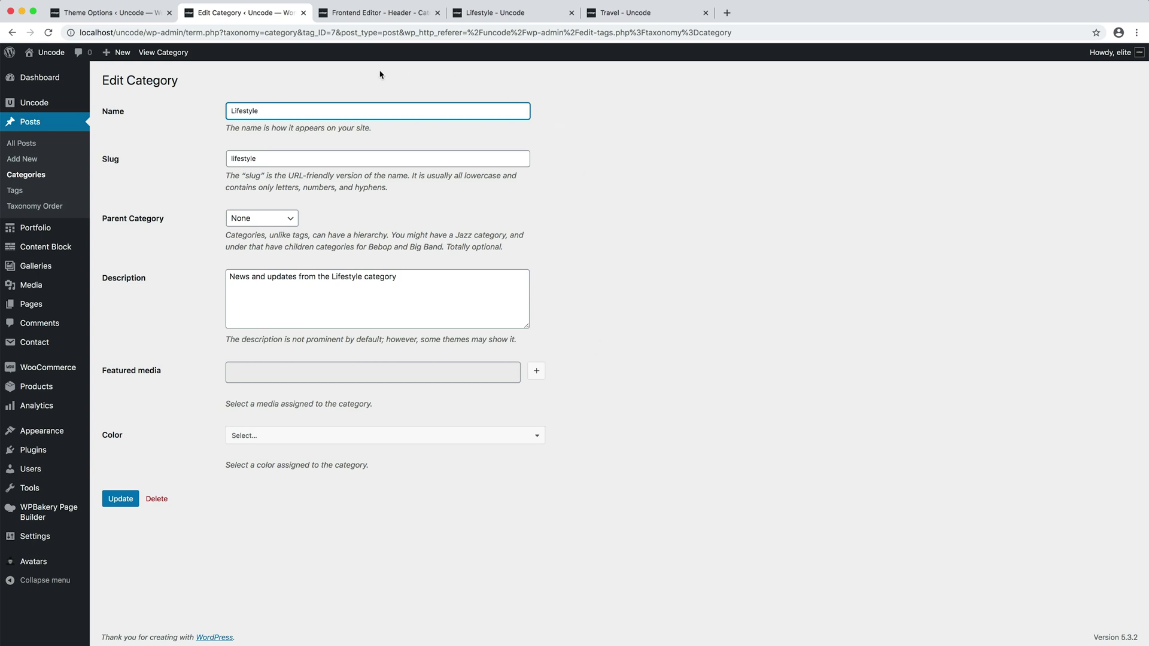
click(304, 13)
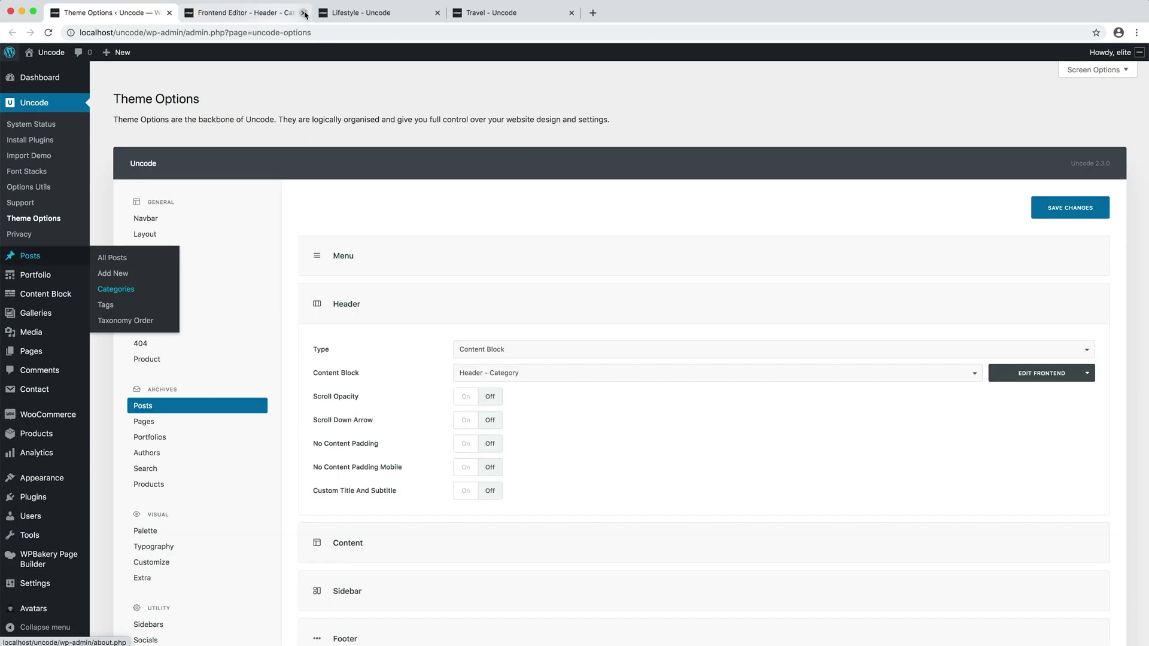
Open the Content - Category block from the Posts archive content options and examine its Posts module's Dynamic Query setting.
click(632, 315)
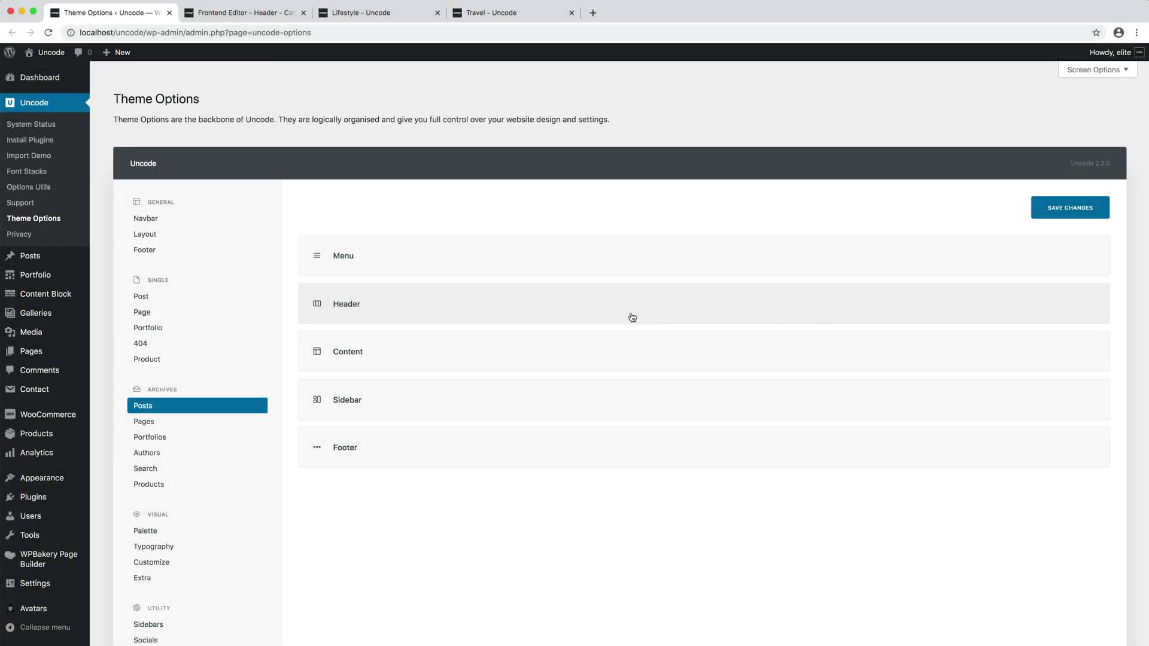
click(682, 343)
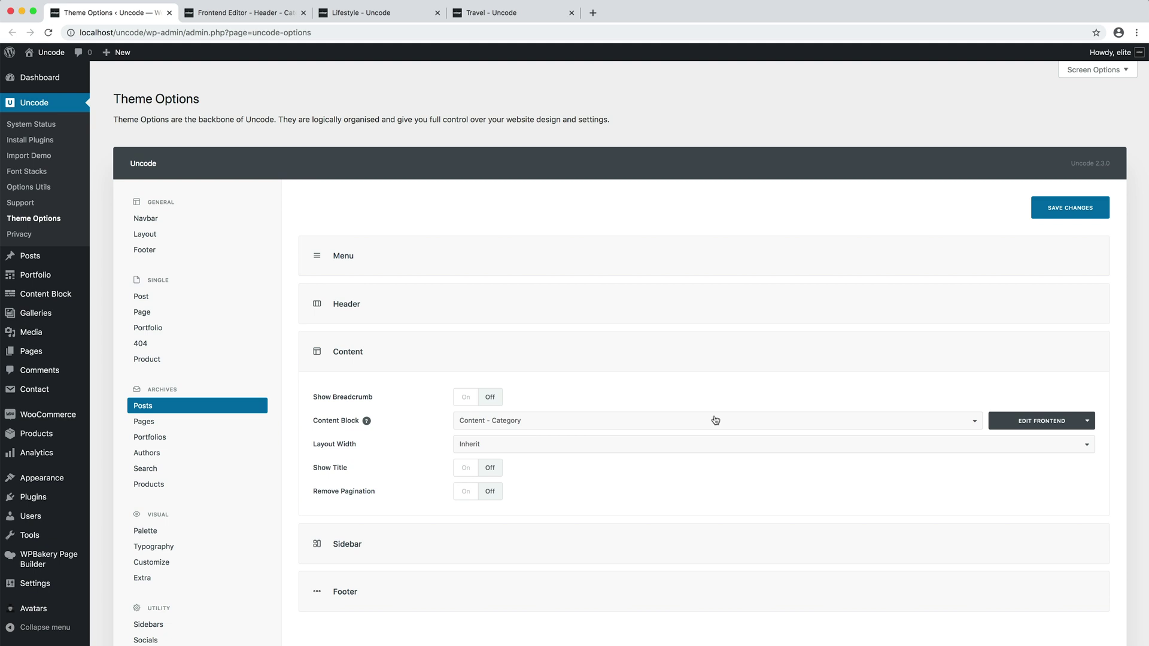
click(1035, 421)
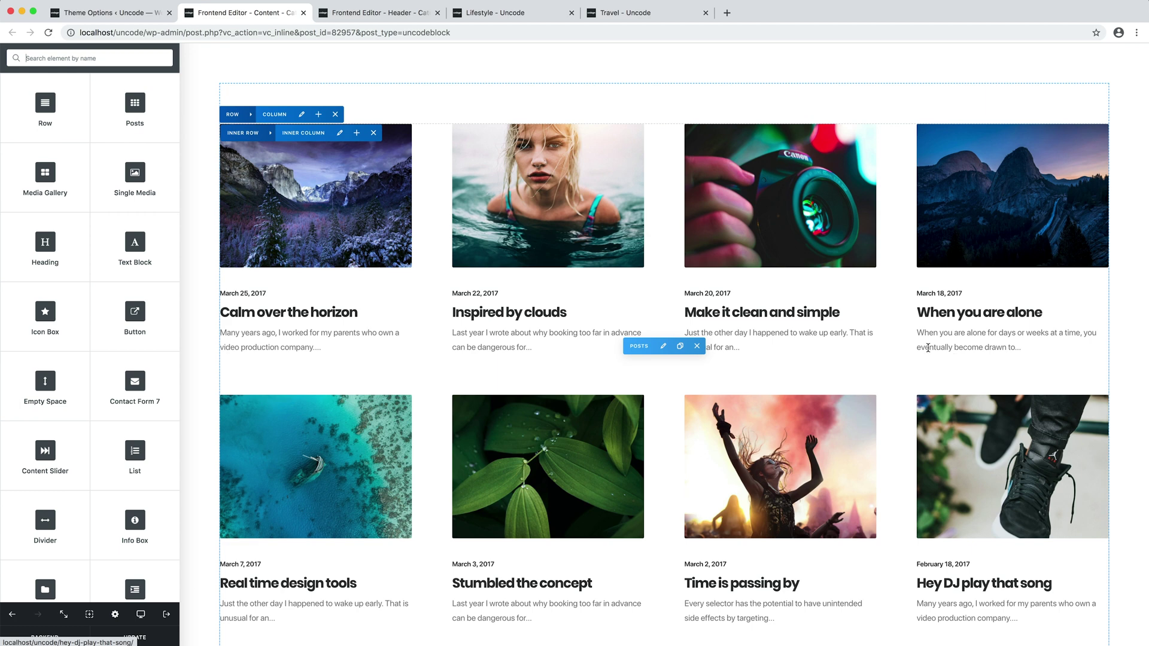
click(663, 347)
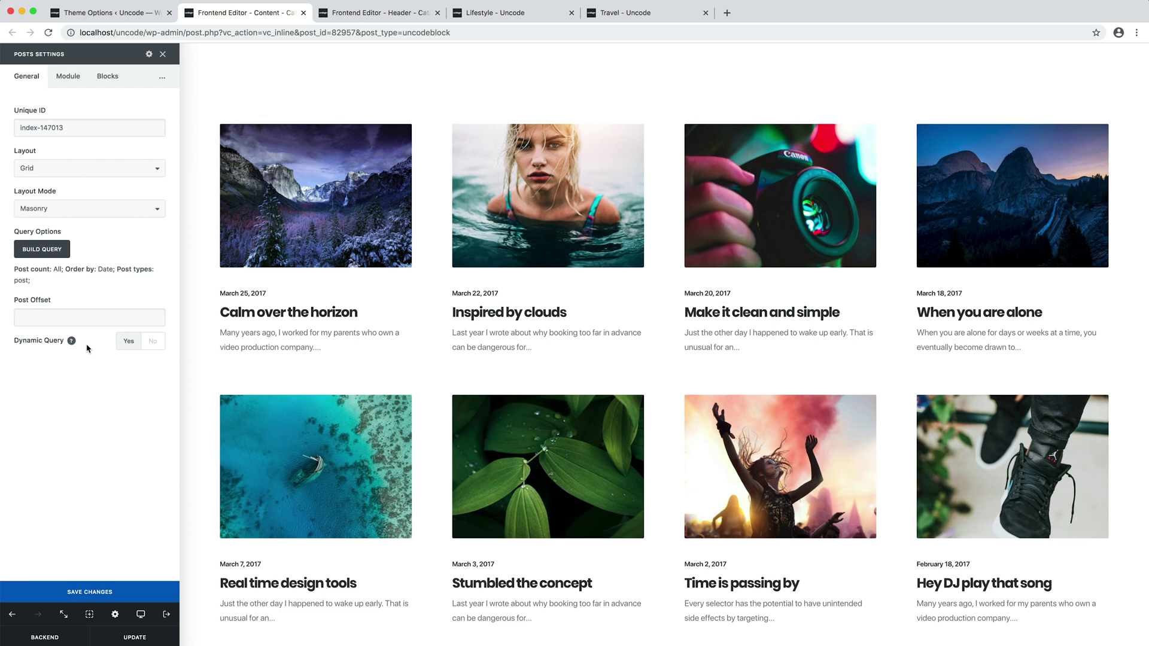
key(Down)
Compare the posts listed in the Lifestyle and Travel archives and return to the Content - Category block's editor.
click(515, 20)
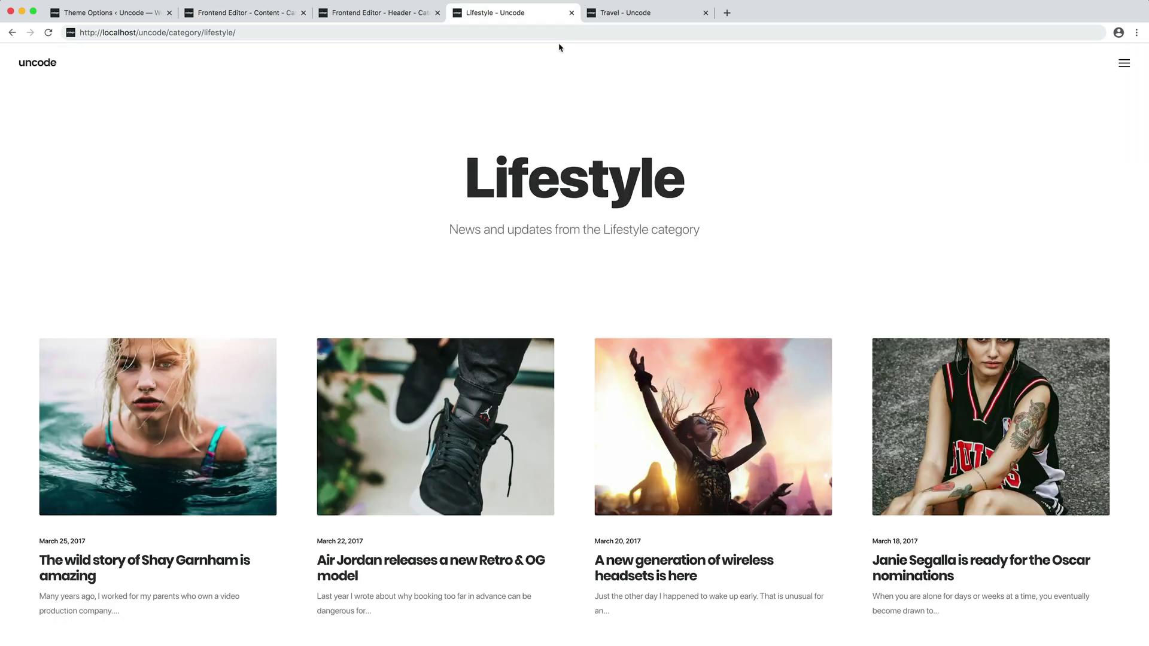
click(666, 15)
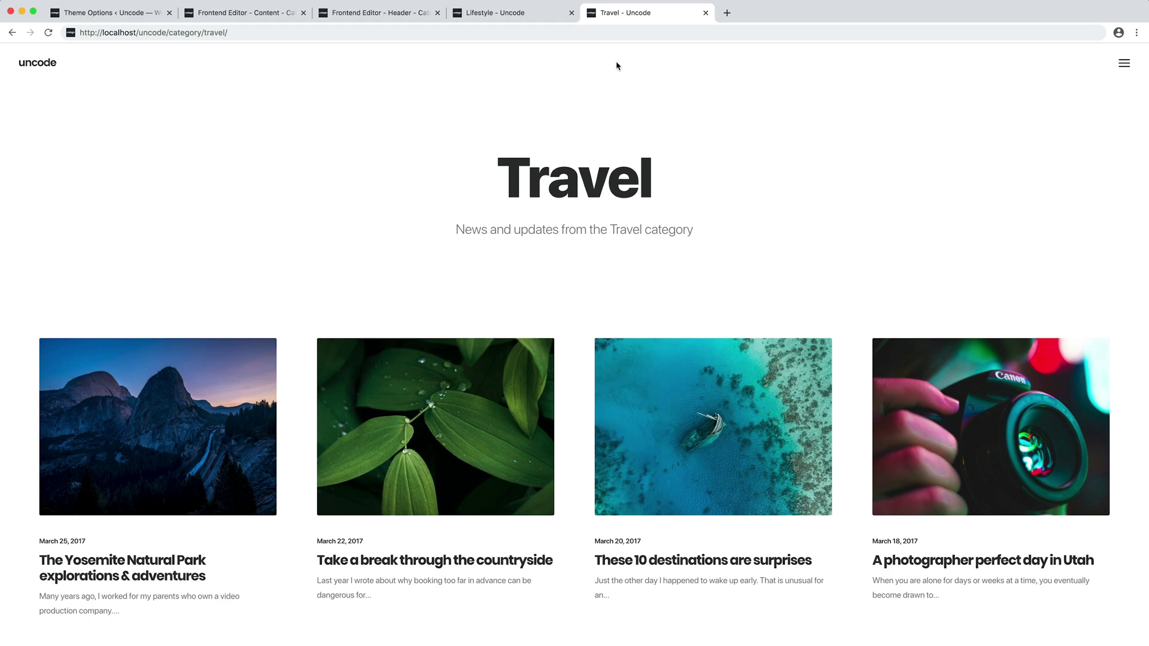
click(244, 19)
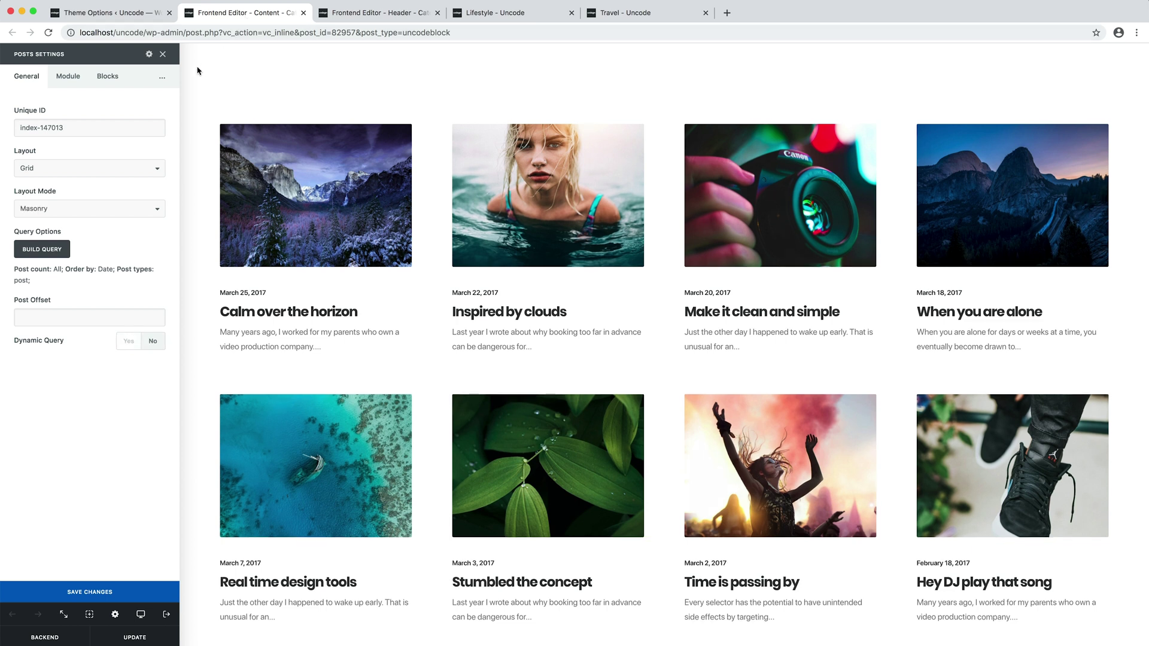
In the Posts module's single-item matrix settings, set the width of Item no. 1 to 6/12 and update the content block.
click(162, 79)
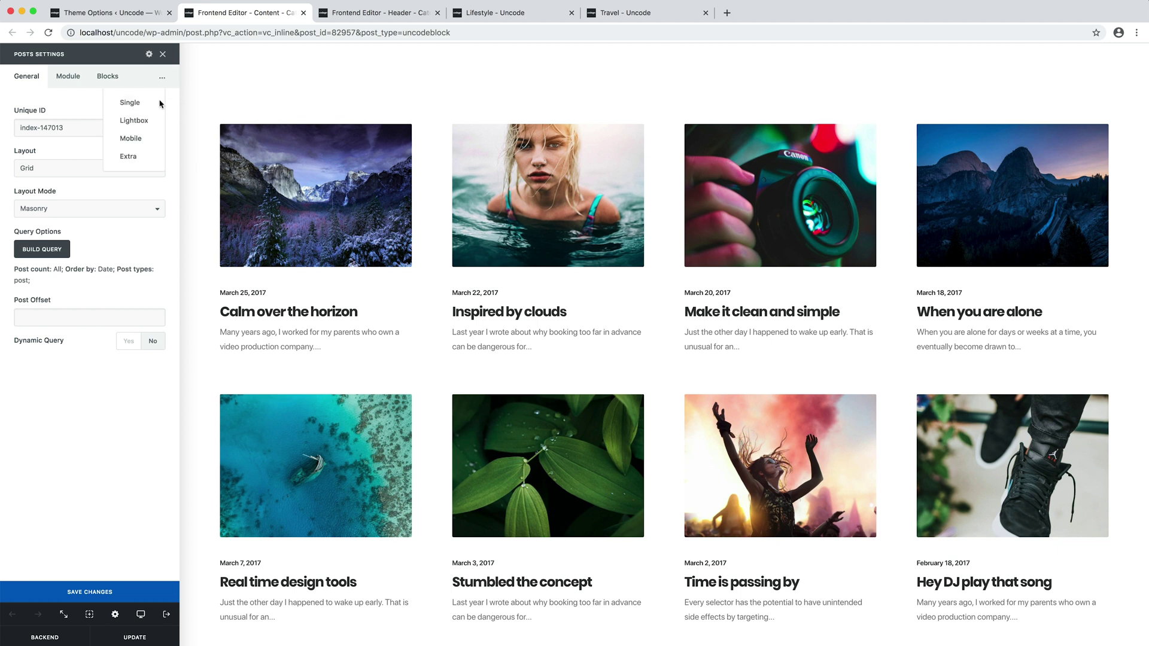
click(152, 103)
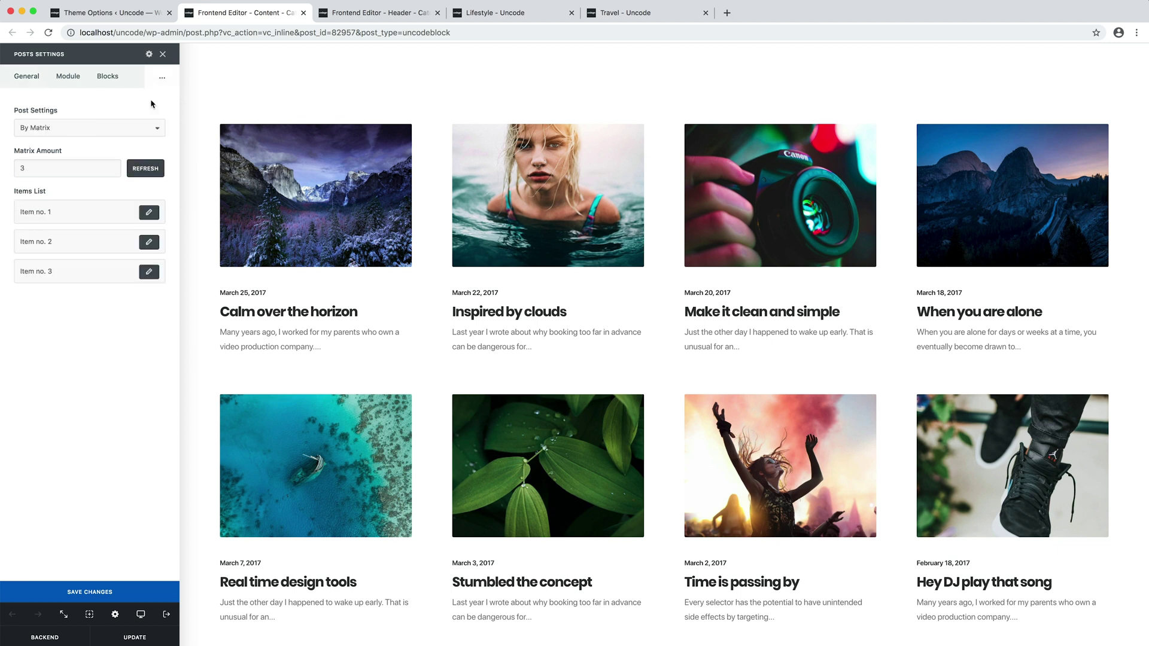
click(150, 212)
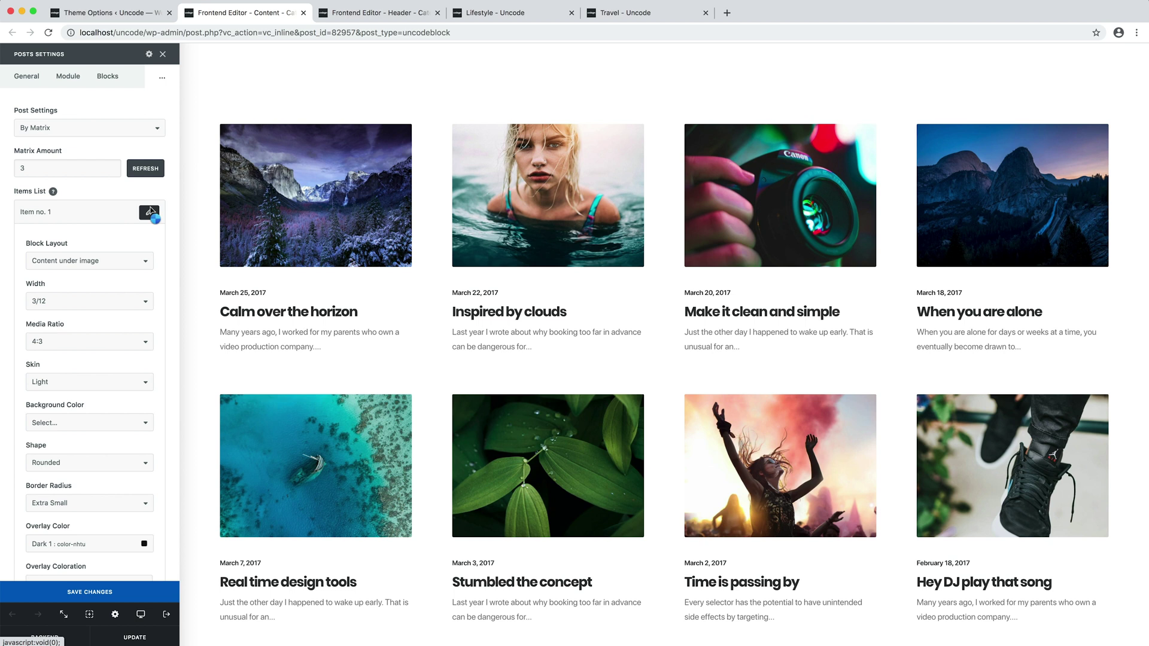
click(98, 305)
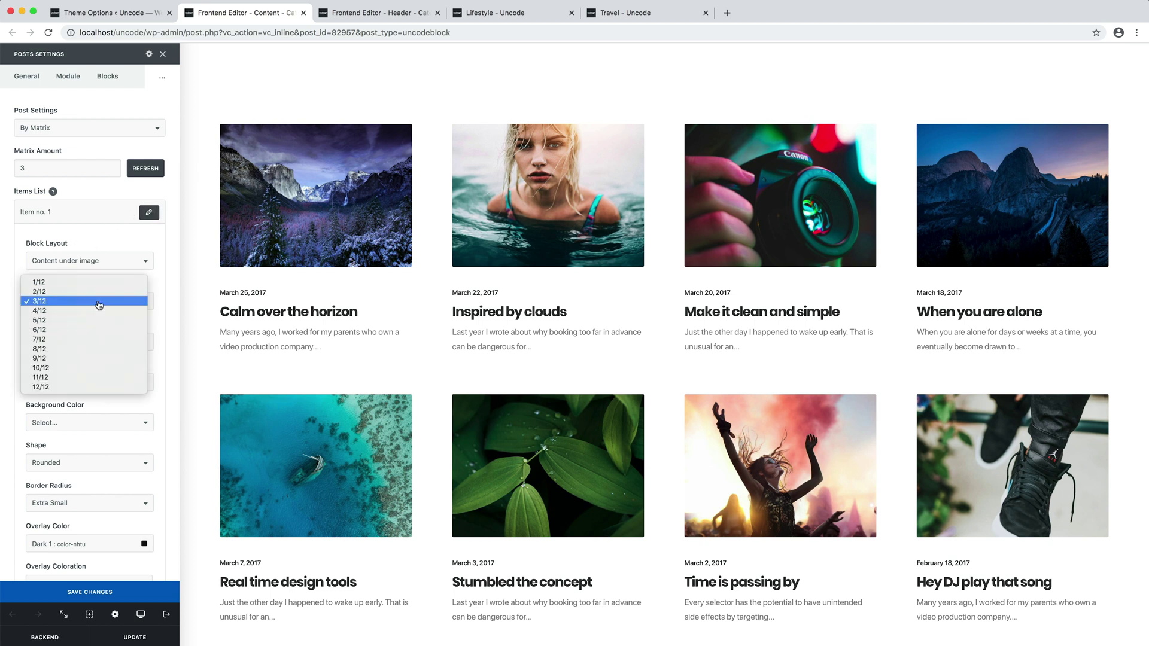
click(95, 329)
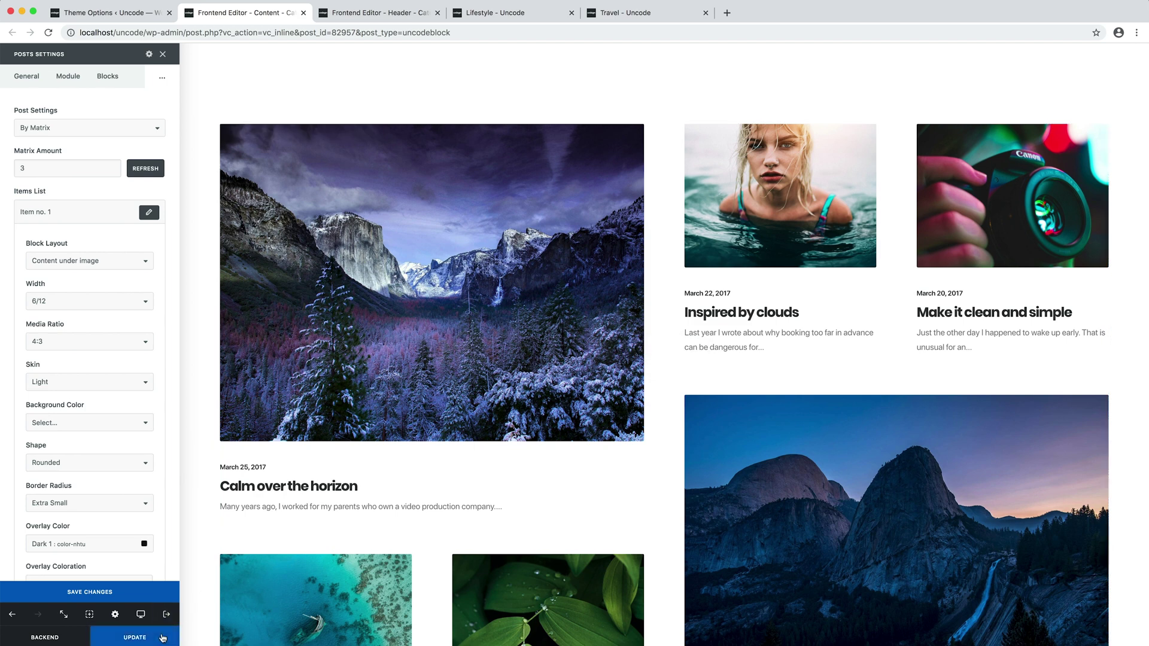
click(162, 638)
Reload the Lifestyle archive and view the Travel archive to check the new post grid layout in both.
click(556, 14)
key(super+r)
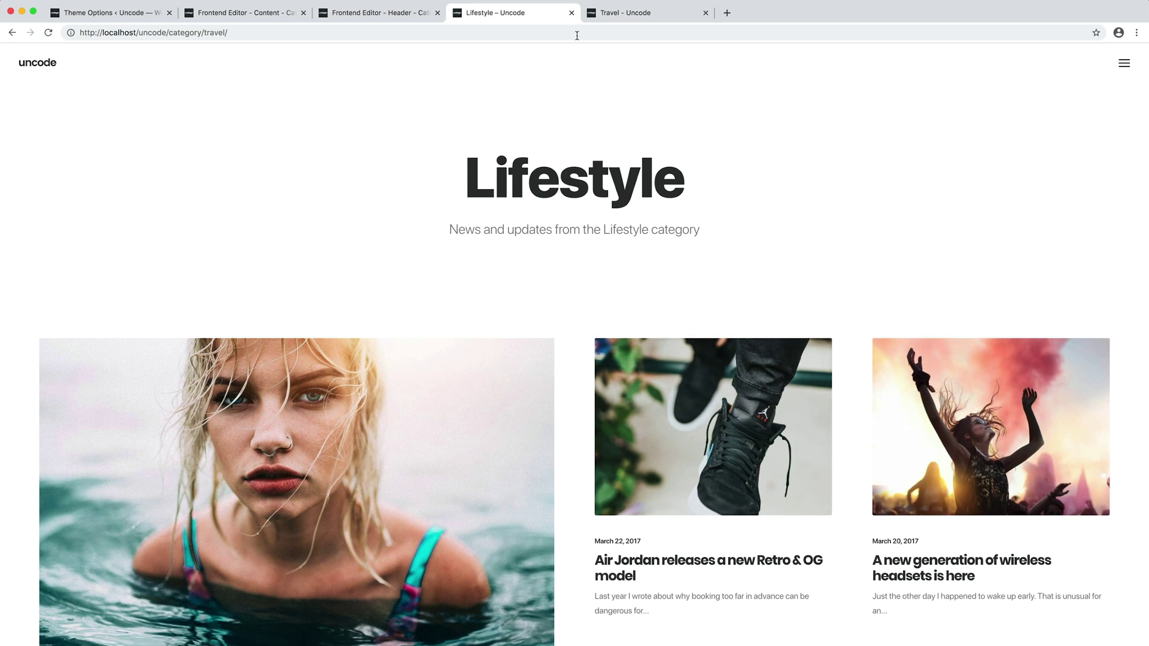
click(692, 15)
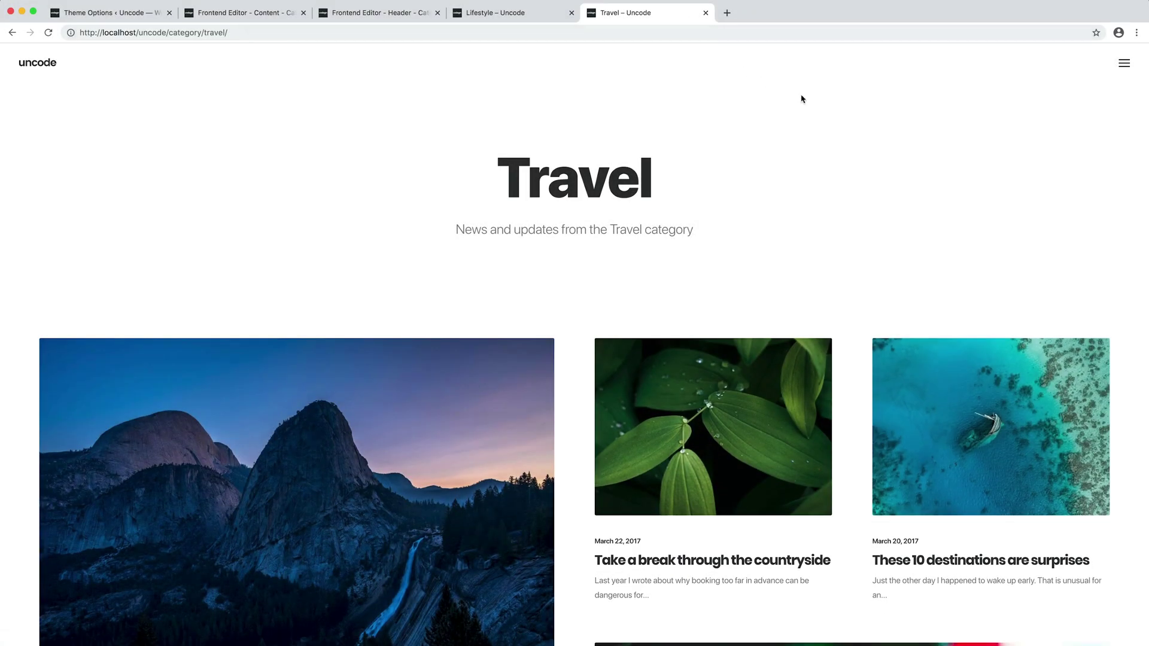
scroll(878, 244, down, 5)
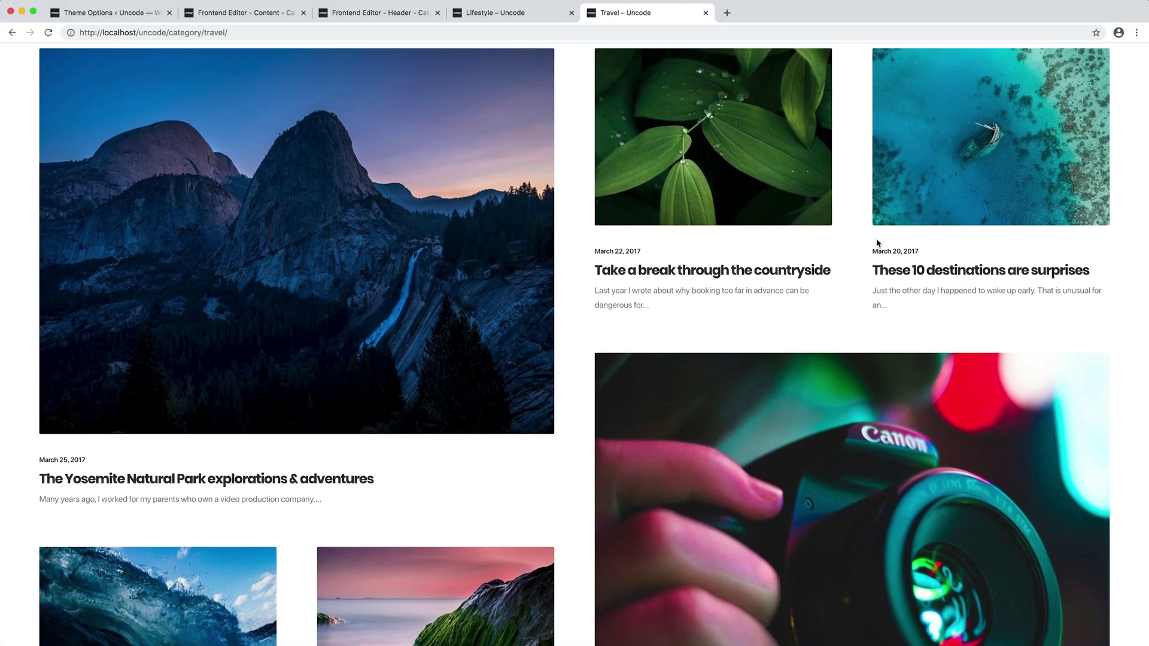
scroll(878, 244, down, 3)
scroll(877, 243, up, 1)
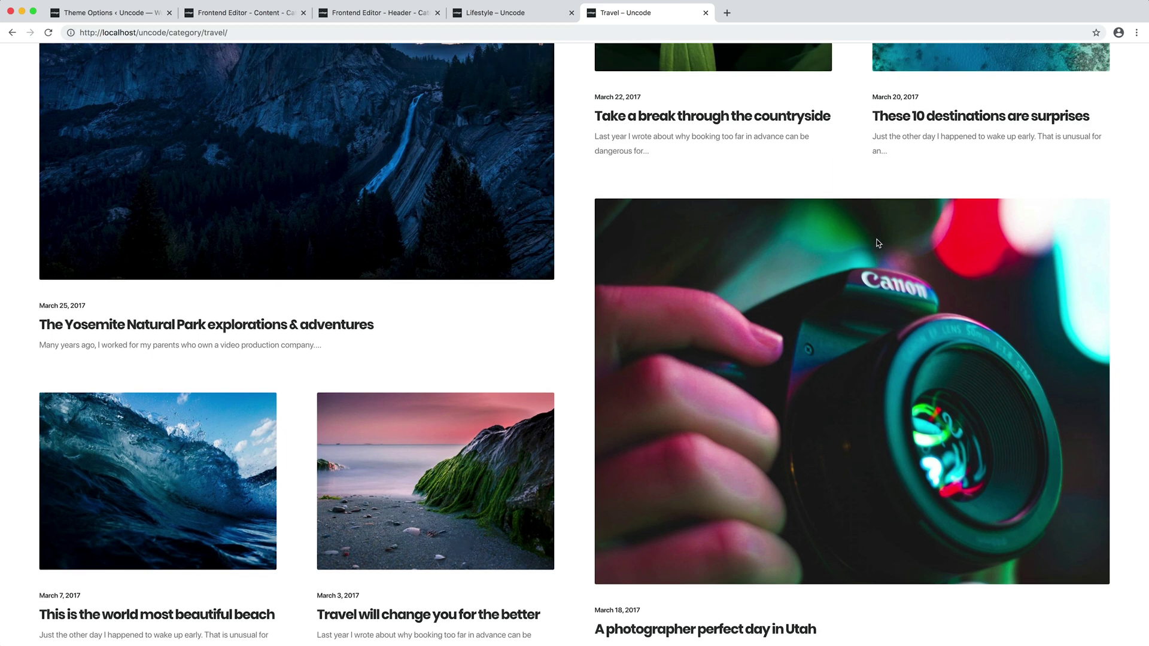
scroll(878, 243, up, 10)
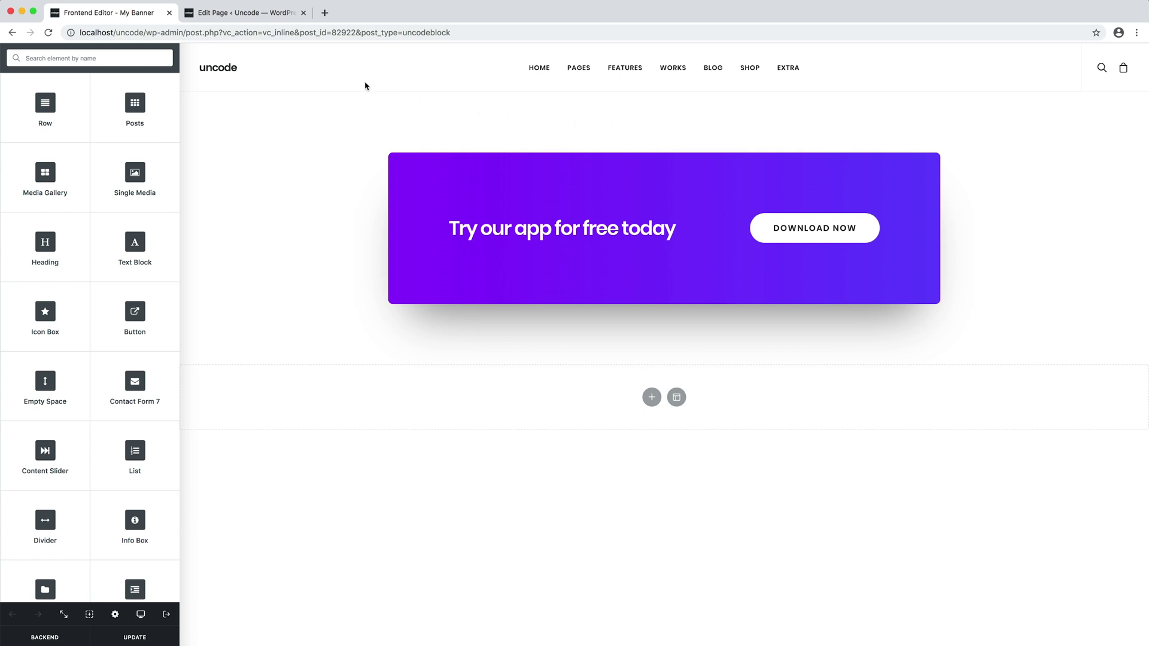
Add a Content Block element at the end of the Productivity Tips page, choose Banner as its content block and save the element's changes.
click(292, 16)
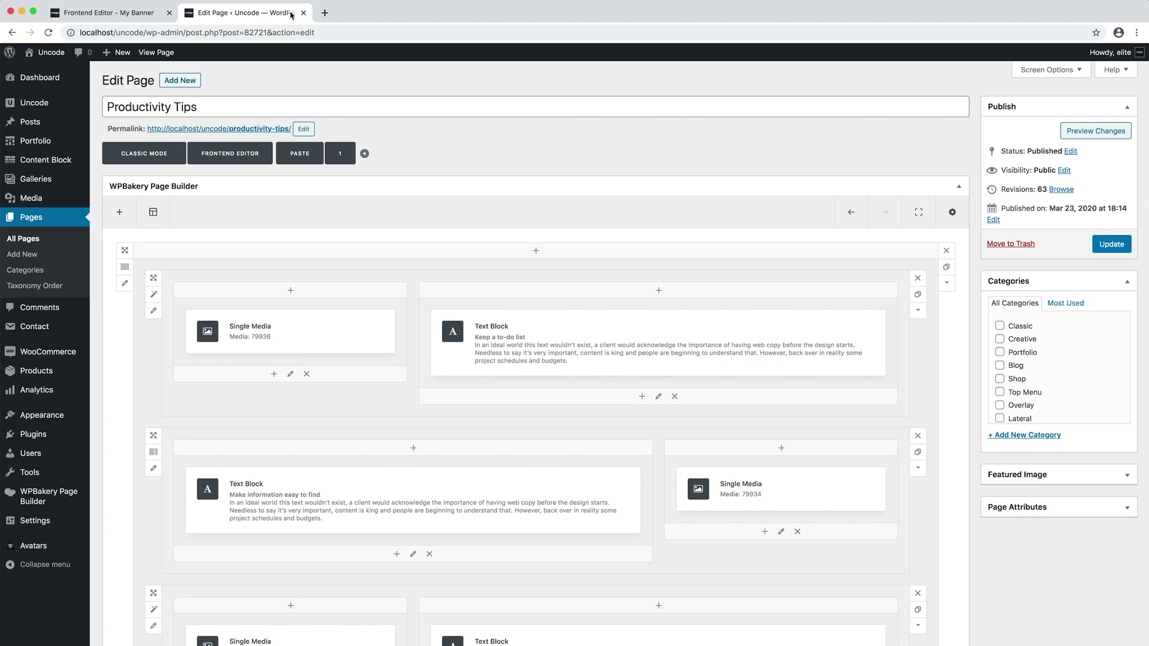
scroll(774, 150, down, 3)
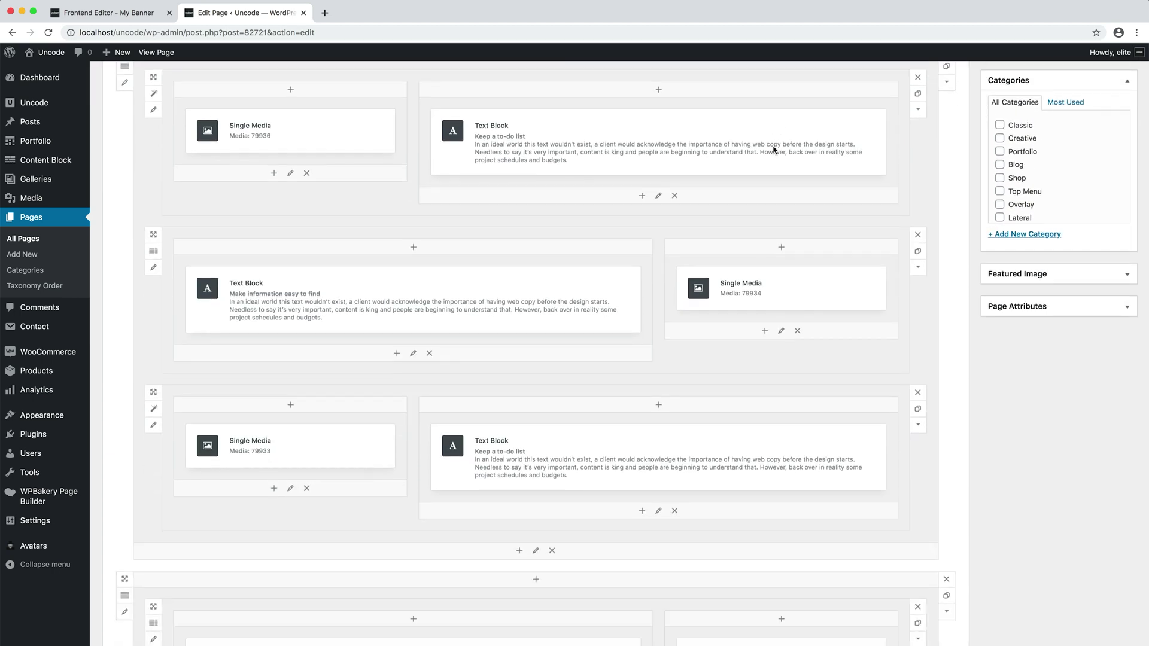
scroll(774, 150, down, 10)
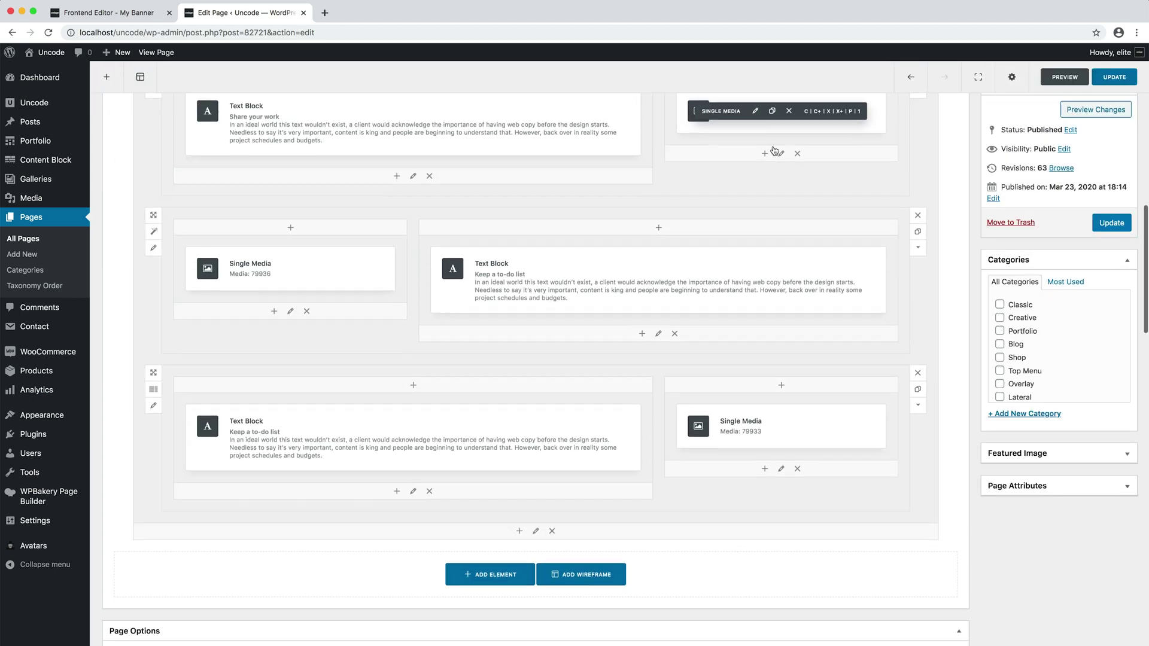
click(515, 575)
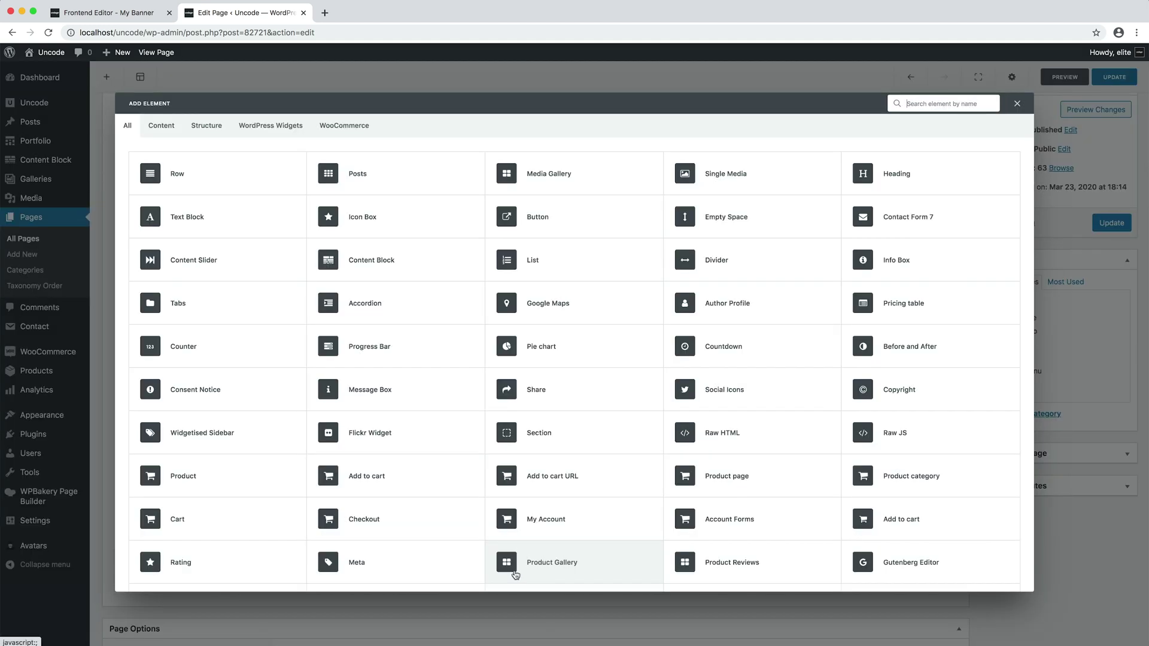
click(444, 264)
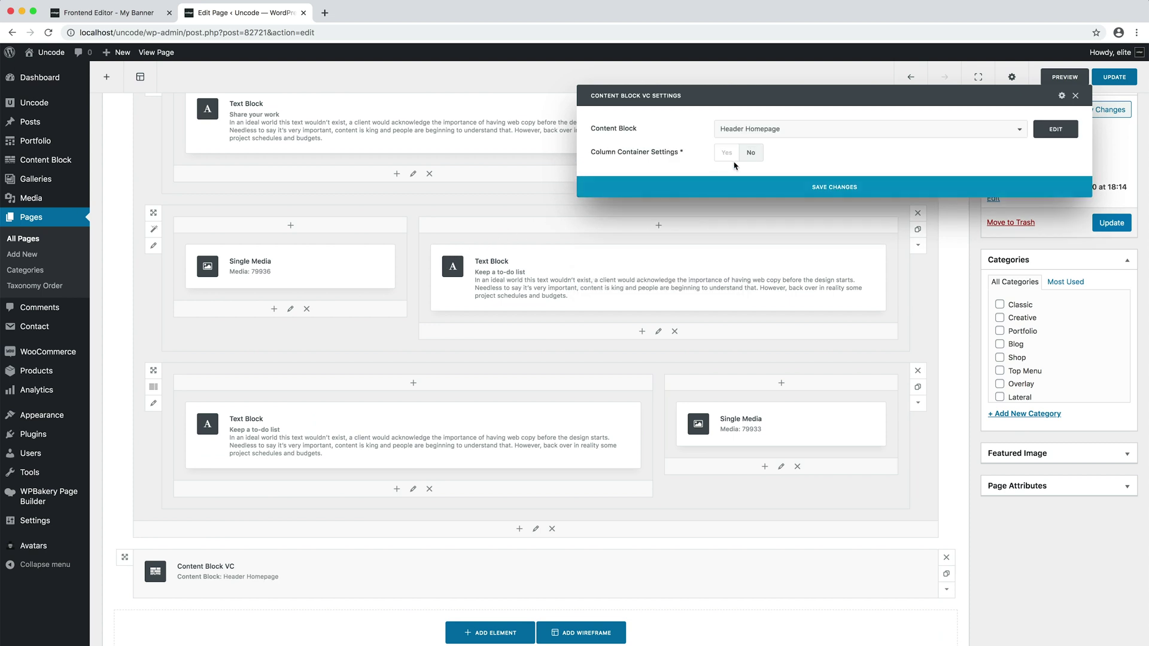
click(875, 133)
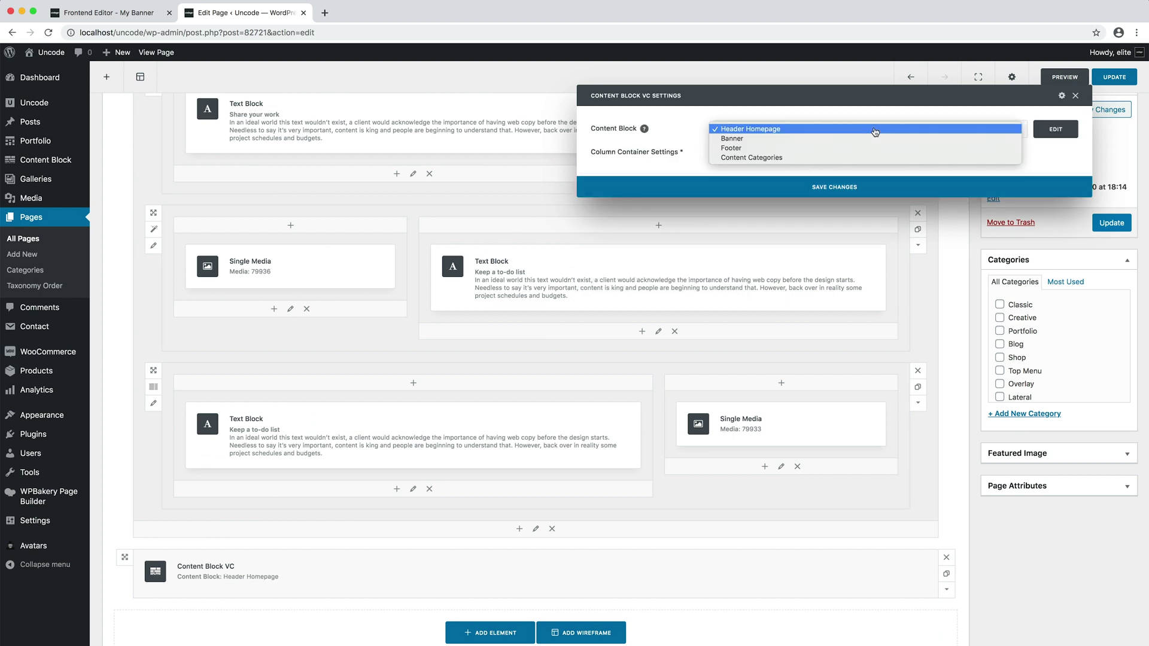
click(875, 139)
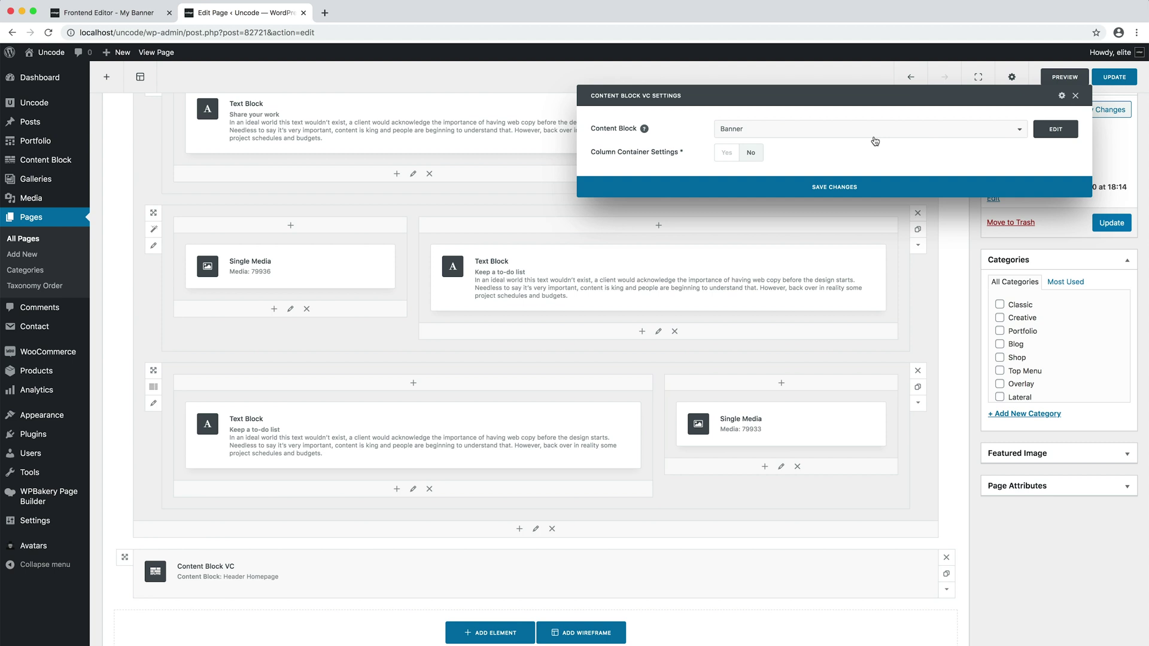
click(878, 186)
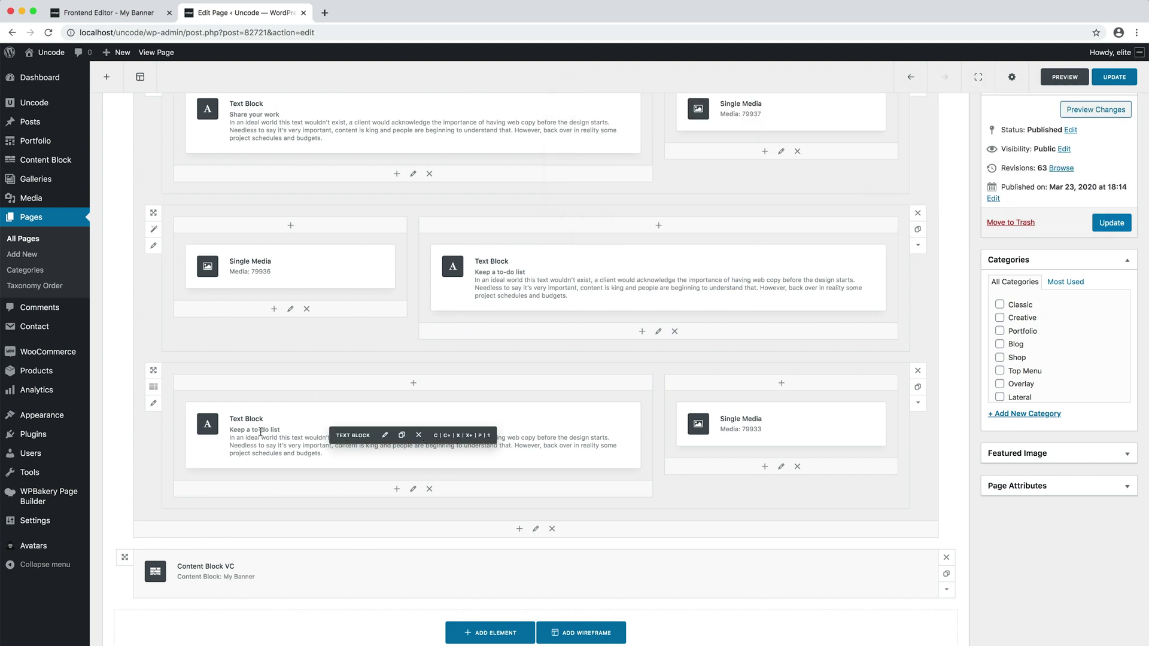
Move the banner content block above the row starting with "Share your work" and view the banner near the end of the Partner Program page.
mouse_move(126, 555)
mouse_down()
mouse_move(305, 221)
mouse_move(320, 77)
mouse_move(279, 185)
mouse_move(277, 174)
mouse_up()
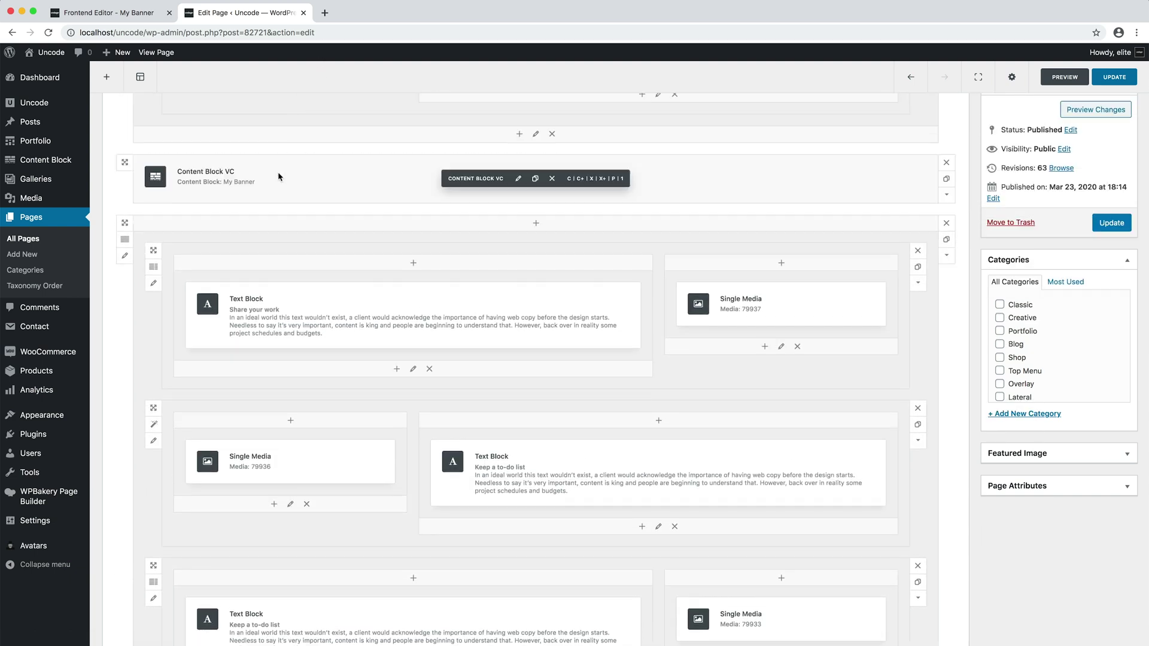
scroll(278, 175, up, 5)
scroll(279, 174, up, 5)
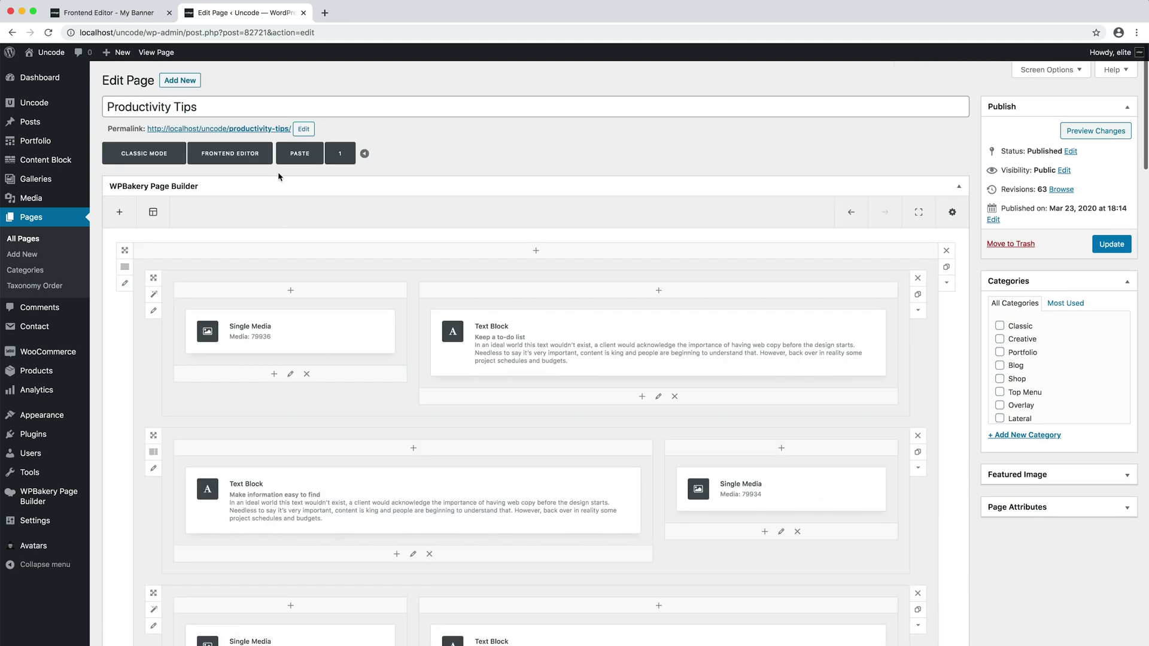
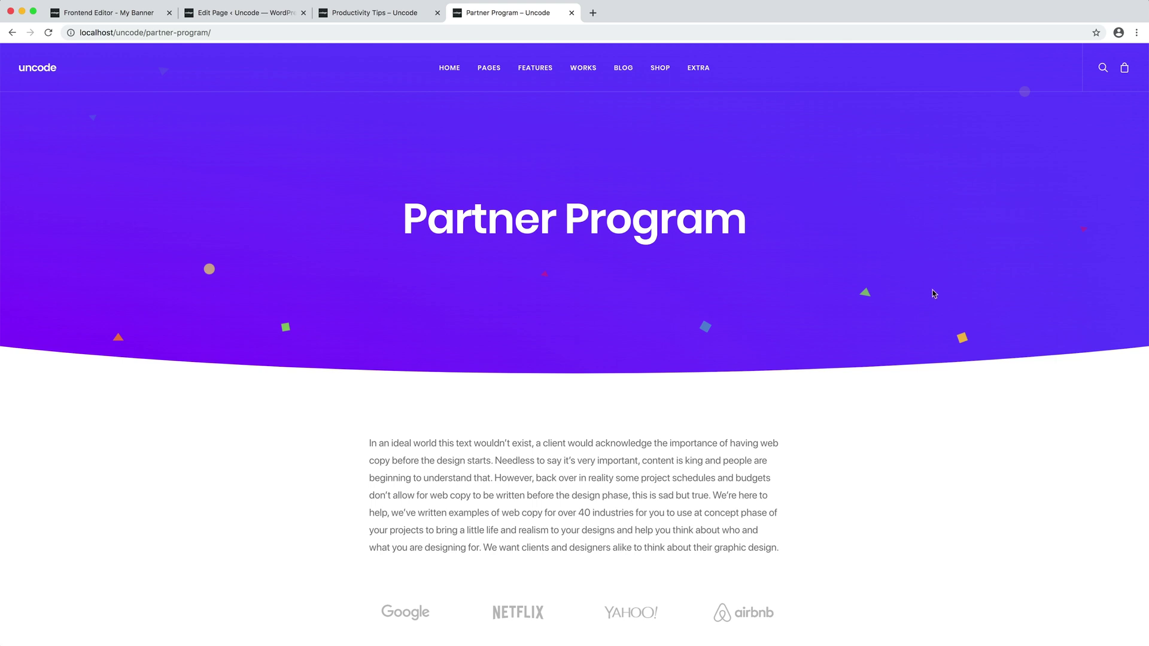
scroll(931, 300, down, 10)
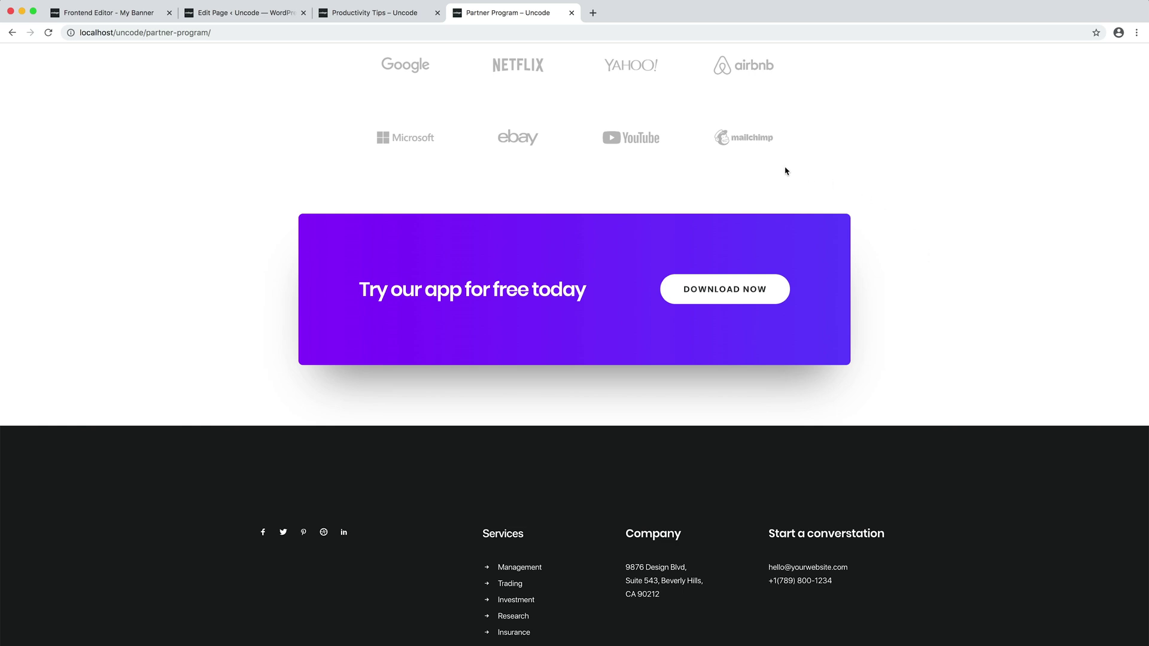
In the My Banner frontend editor, set the layout of the inner row holding the heading and button to 1/1.
click(124, 14)
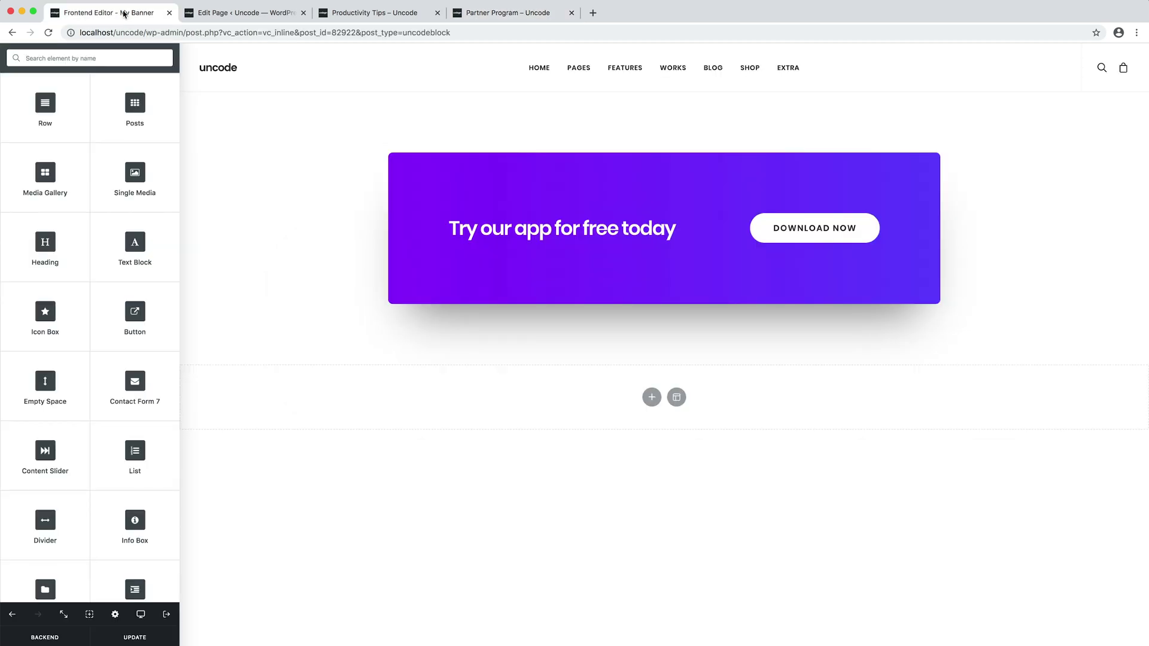
mouse_move(446, 221)
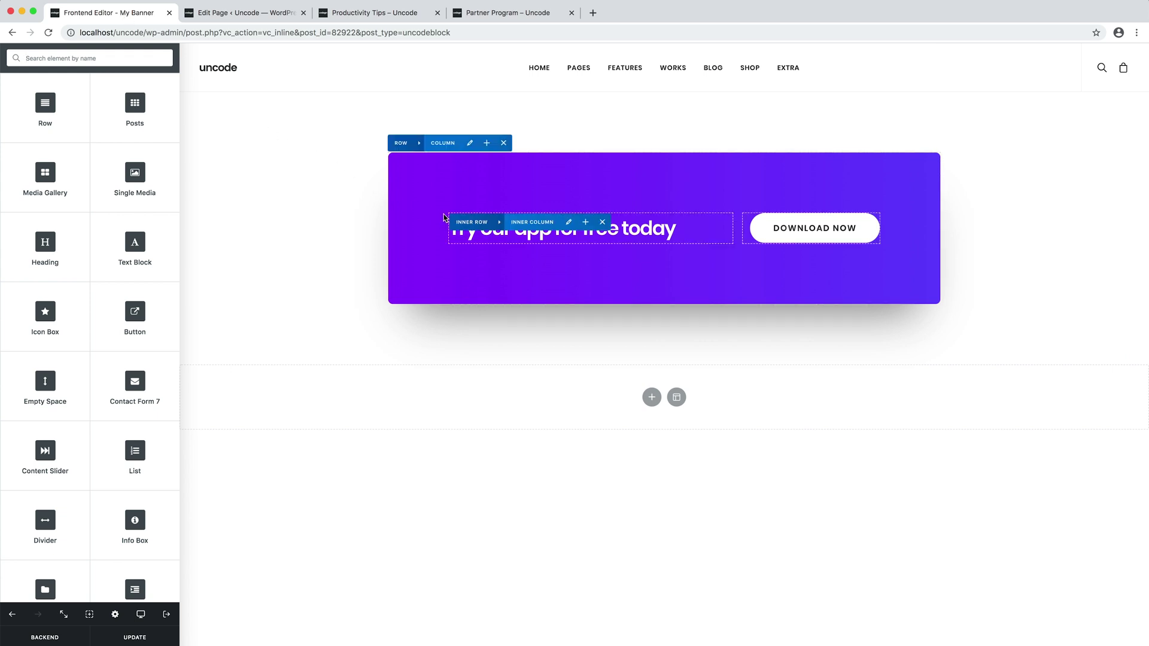
click(500, 226)
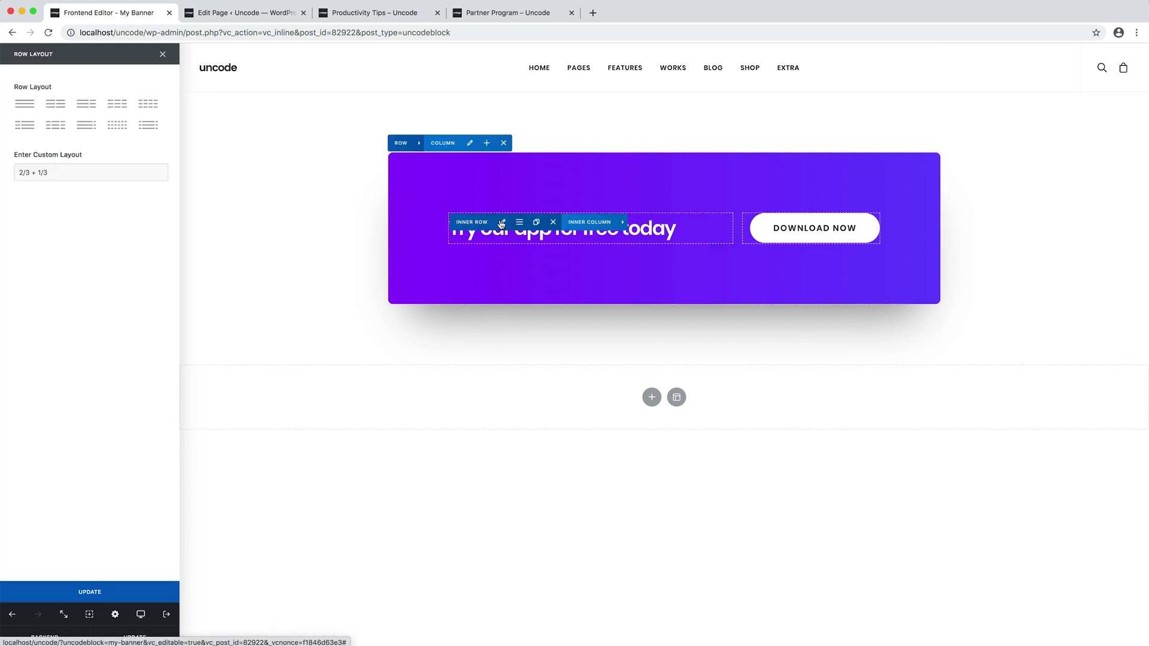
click(25, 106)
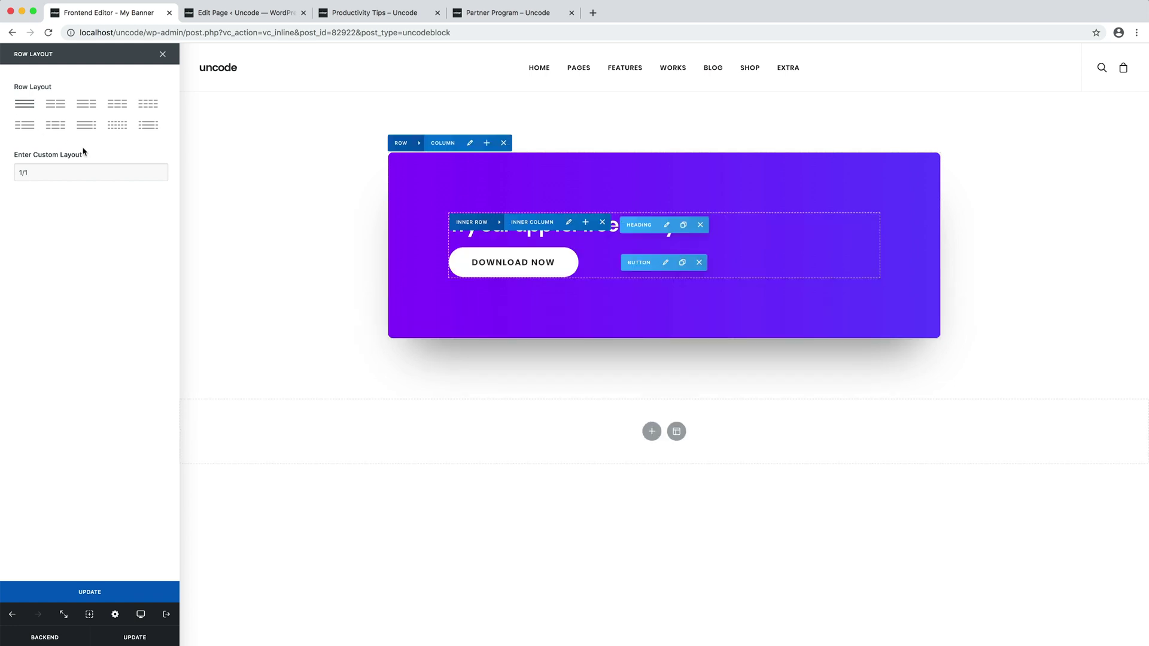
Set the banner's inner column to Center text alignment and 1x inner vertical spacing.
click(568, 222)
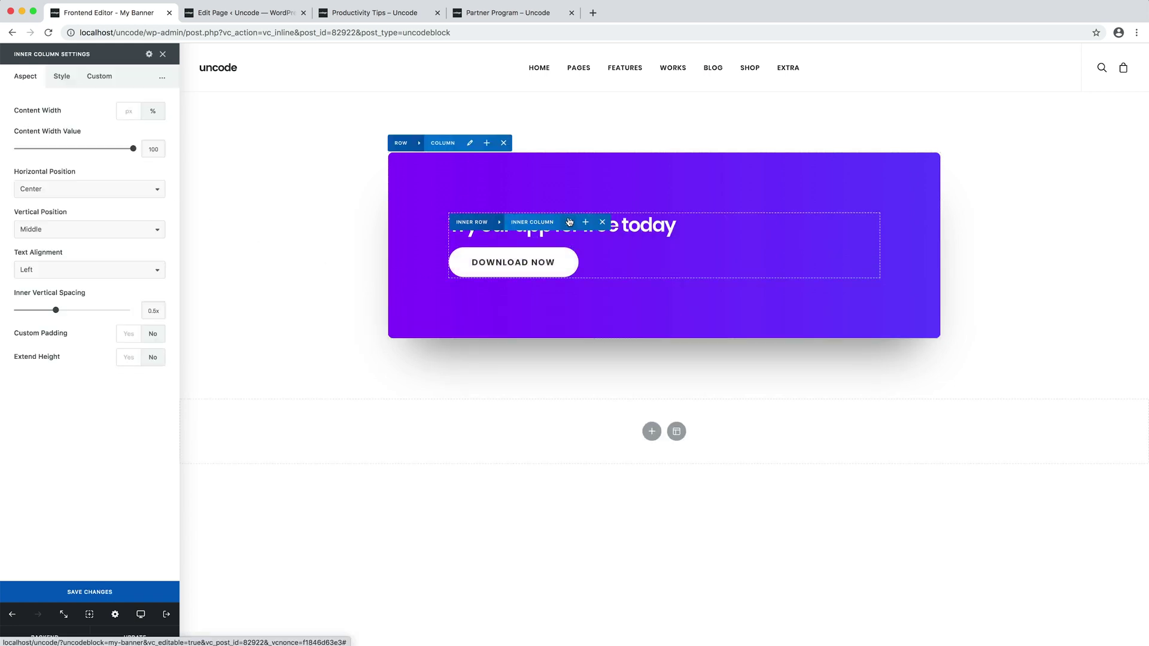
click(99, 269)
click(98, 277)
drag(56, 310, 76, 311)
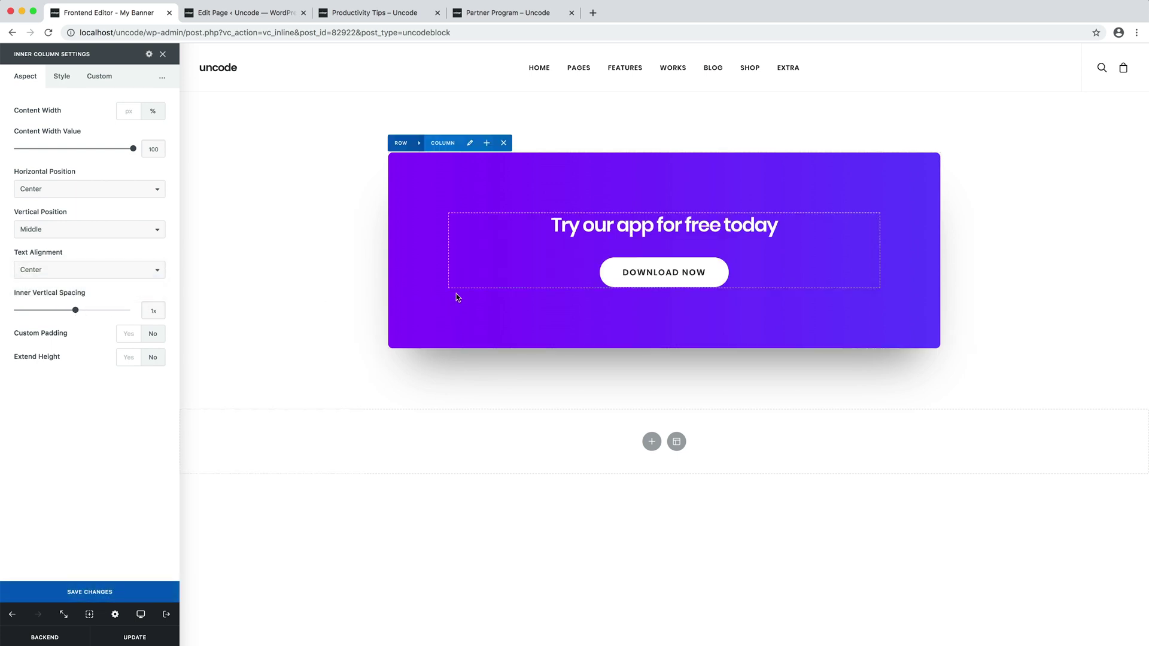
Replace the banner's heading text with "Try our new application trial today and you get 14 days for free!" and save.
click(668, 225)
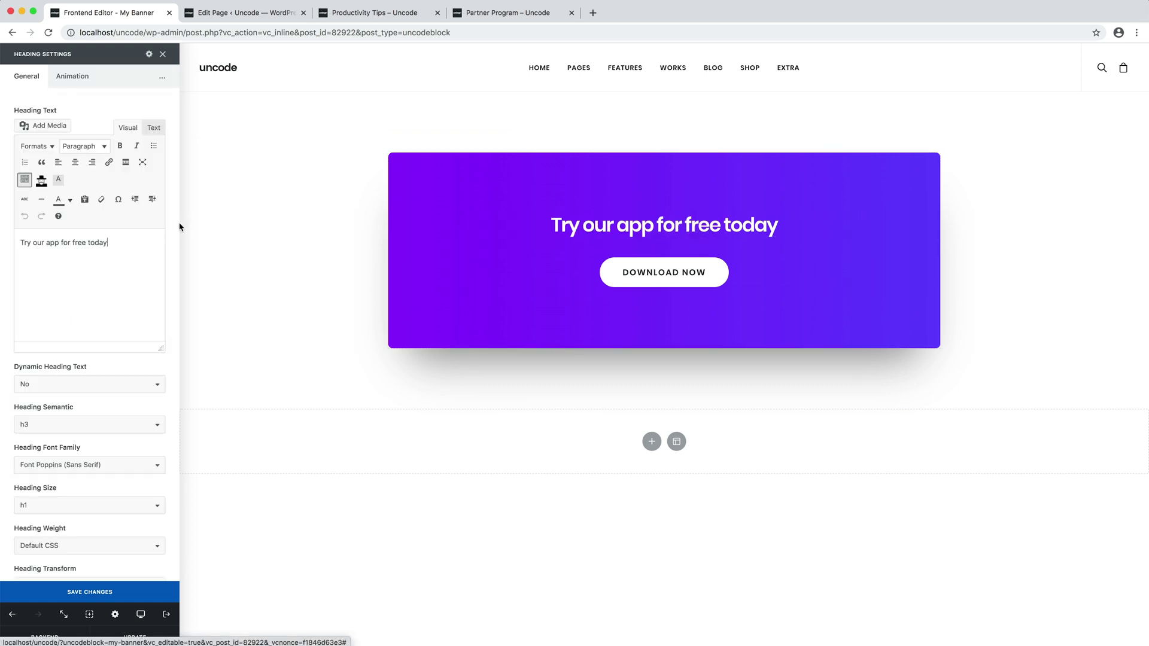
drag(21, 240, 166, 256)
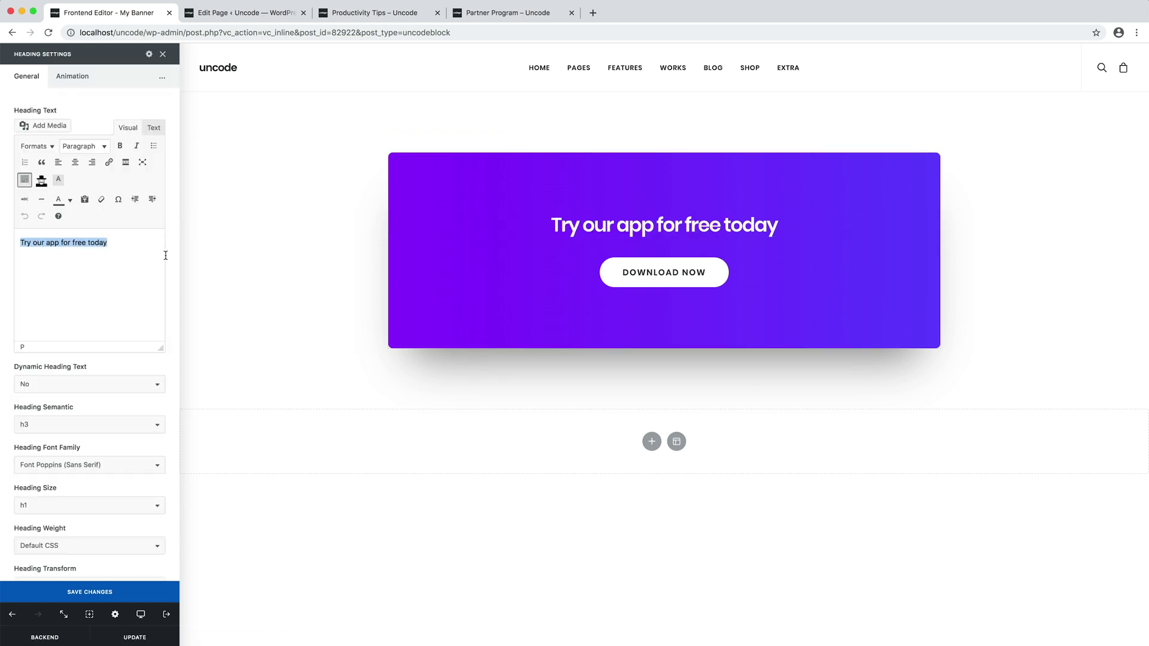
text(Try our new application trial today and you get 14 days for free!)
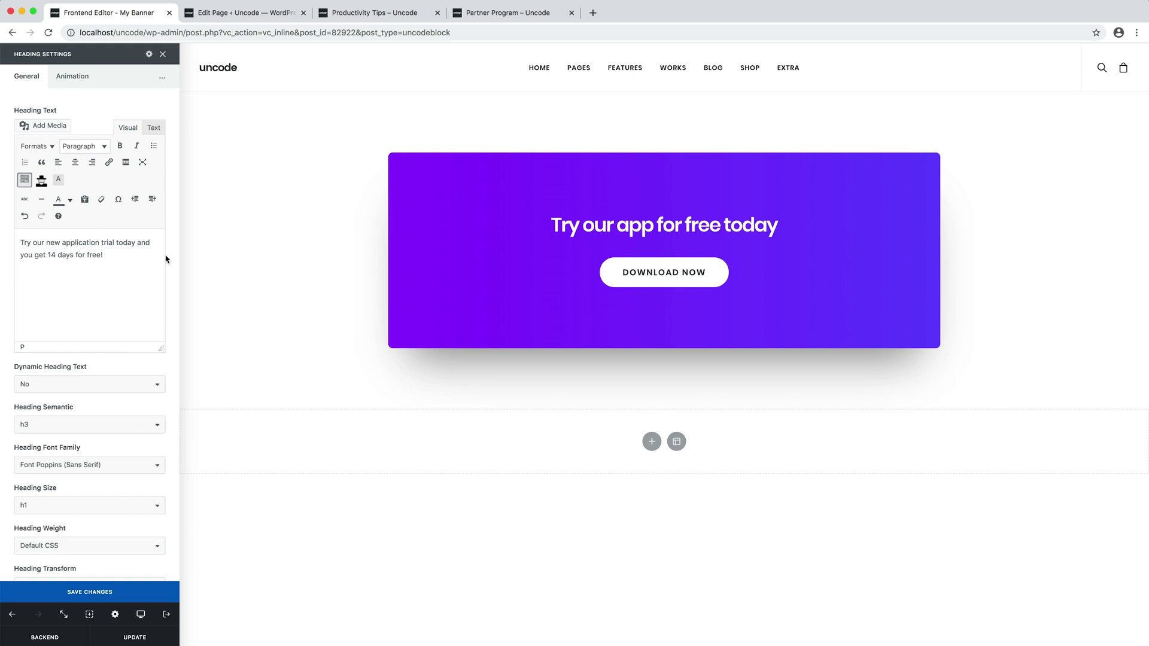
key(super+s)
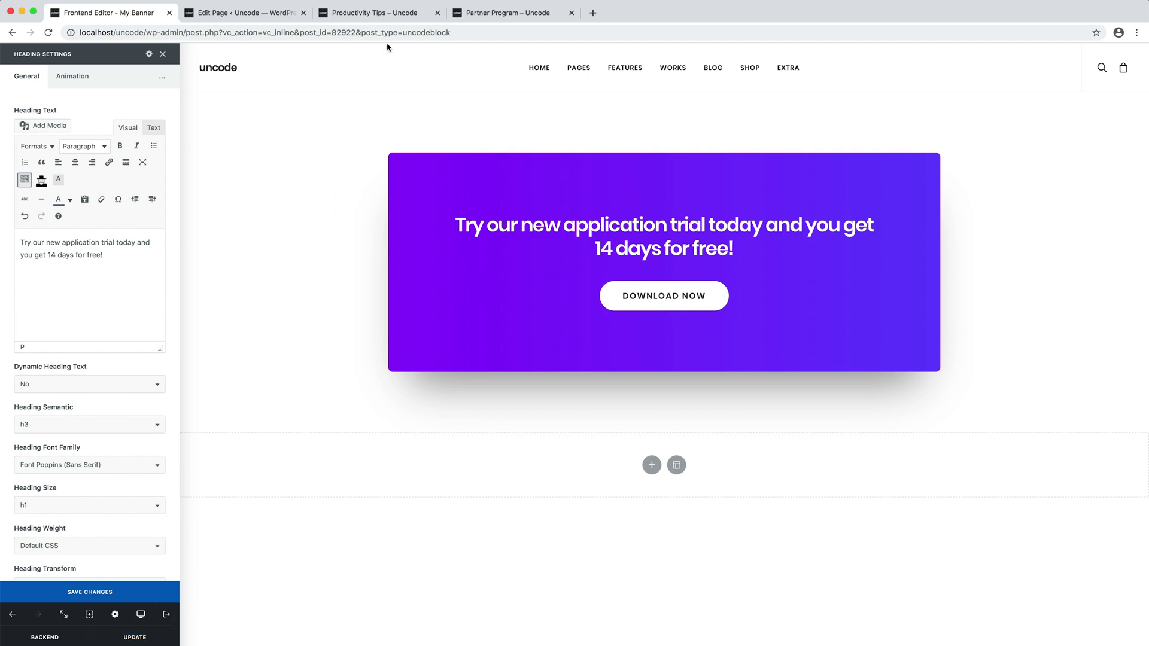
Reload the Productivity Tips and Partner Program pages to check the edited banner in both.
click(426, 17)
key(super+r)
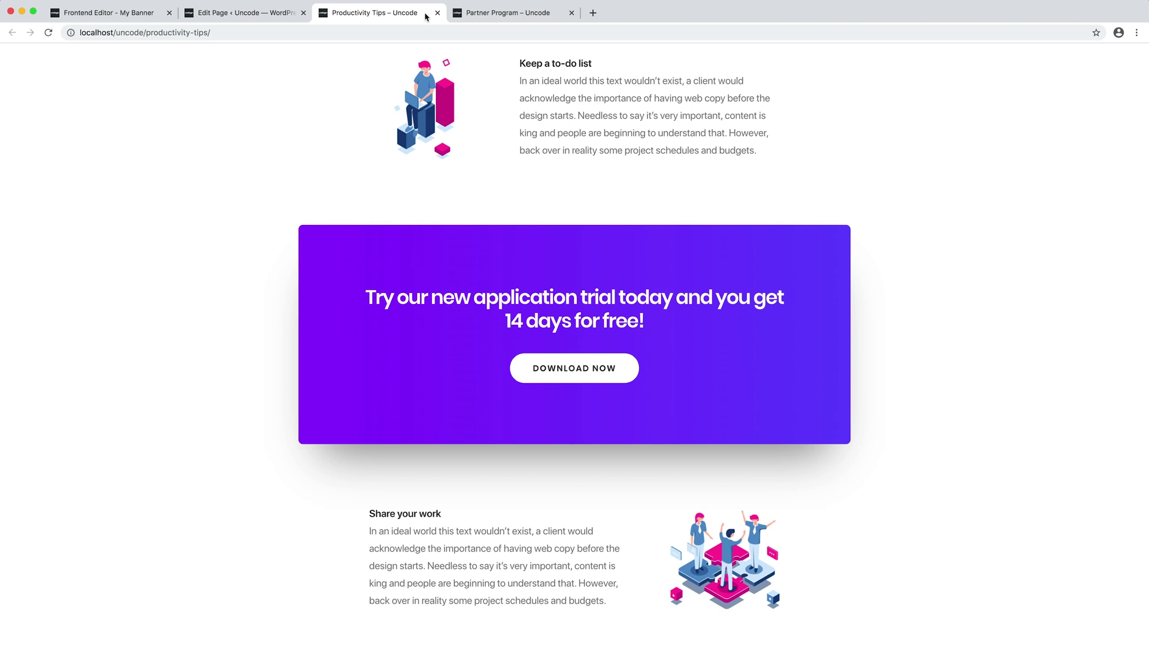
click(557, 17)
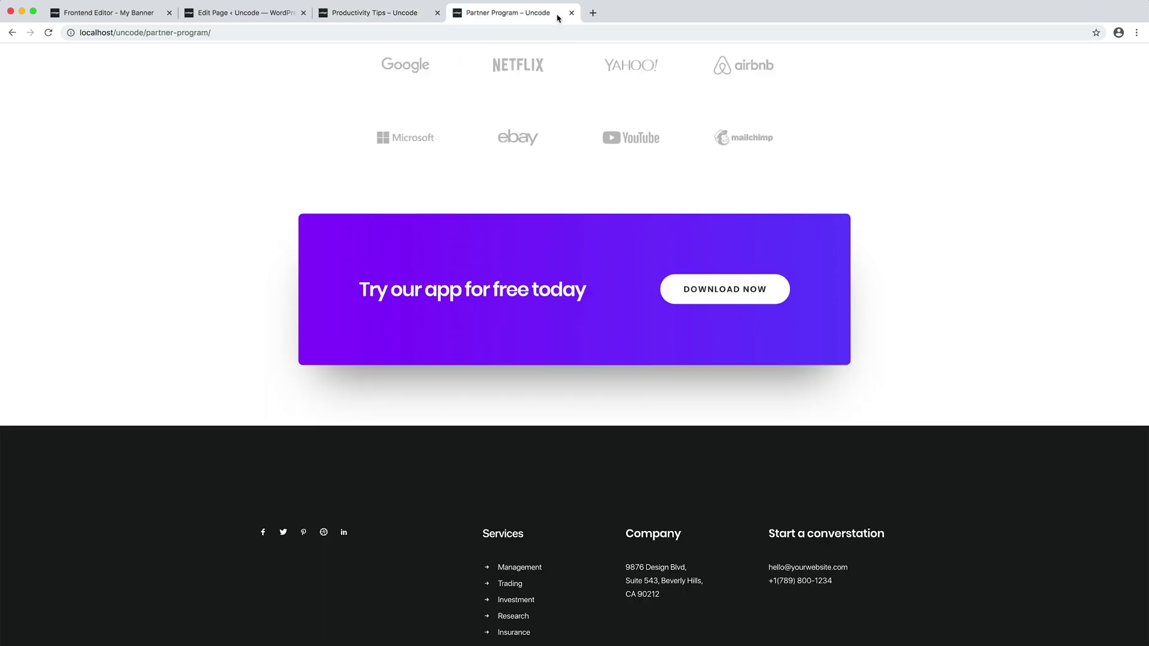
key(super+r)
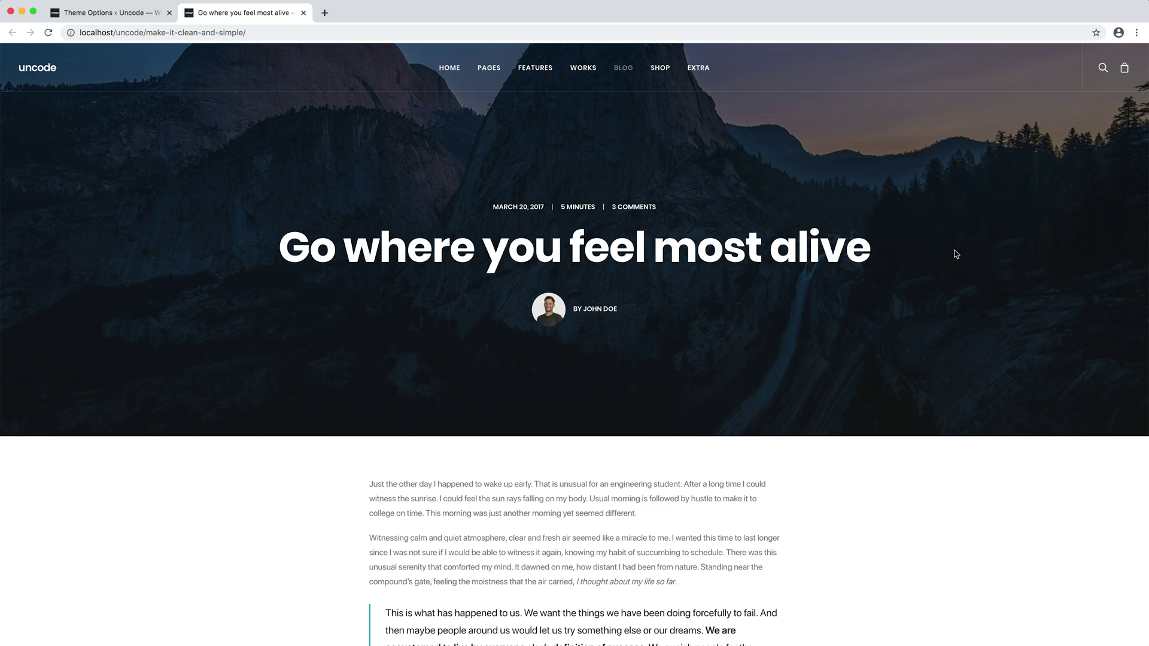
Examine the author profile and related posts below the blog article, and open the single Post content options in Theme Options.
scroll(955, 254, down, 20)
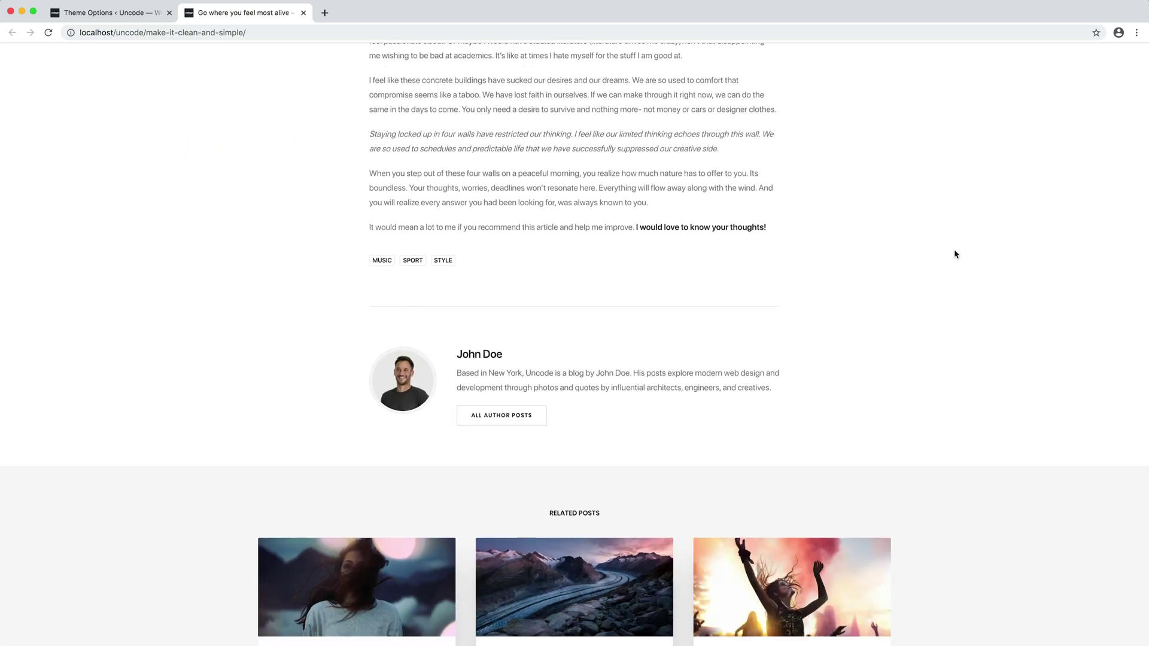
scroll(956, 254, down, 2)
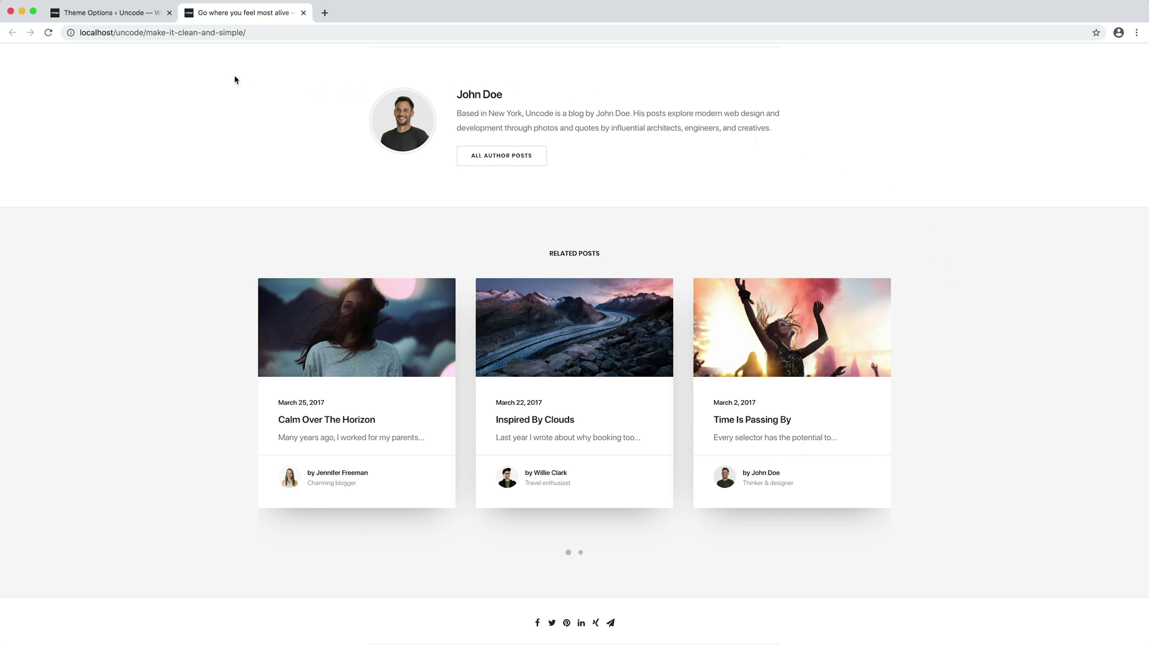
click(132, 13)
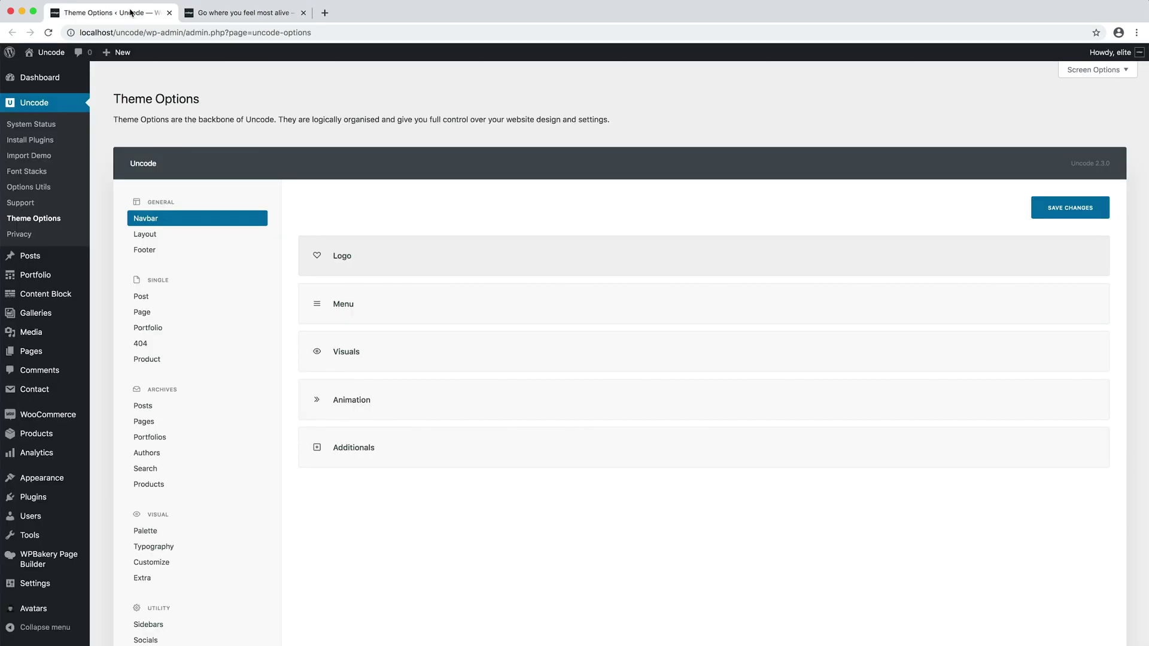
click(238, 296)
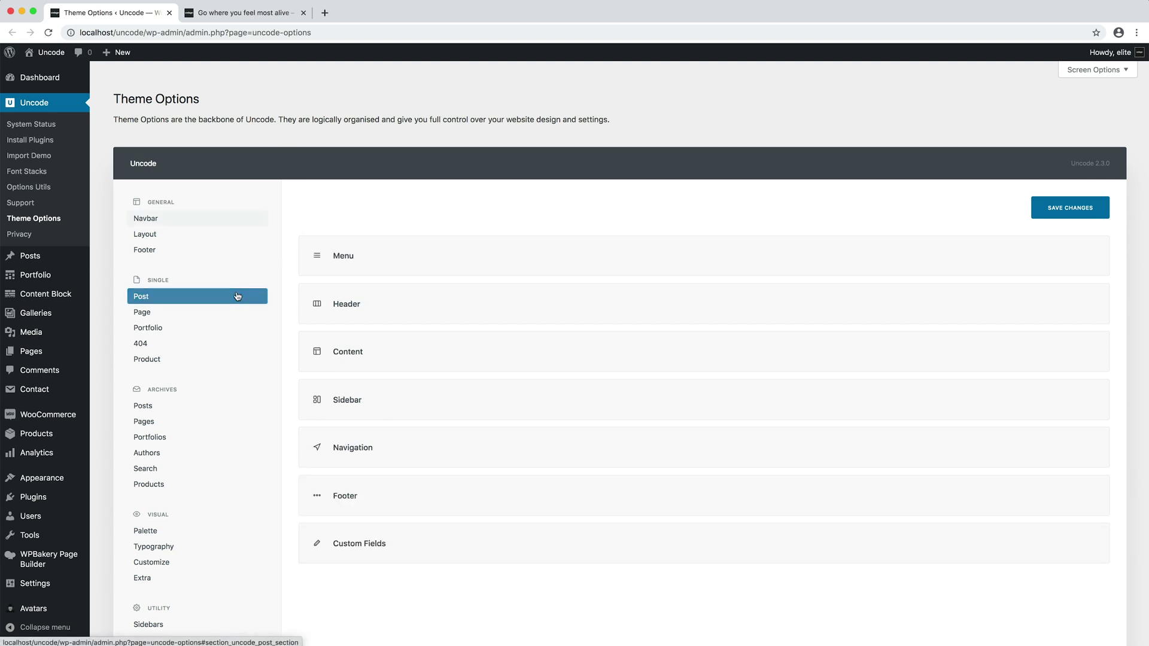
click(684, 349)
scroll(684, 349, down, 4)
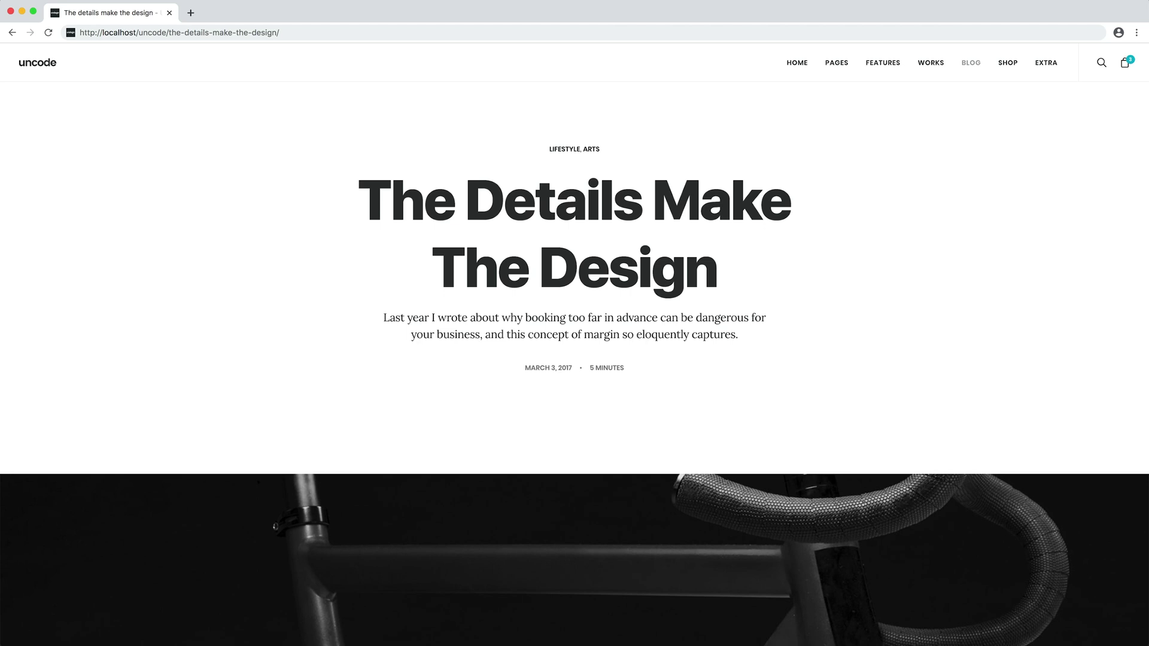
Look through the sample single post and the Product Off-Grid and Product Stunning pages to examine their layouts.
scroll(574, 323, down, 7)
scroll(574, 347, down, 10)
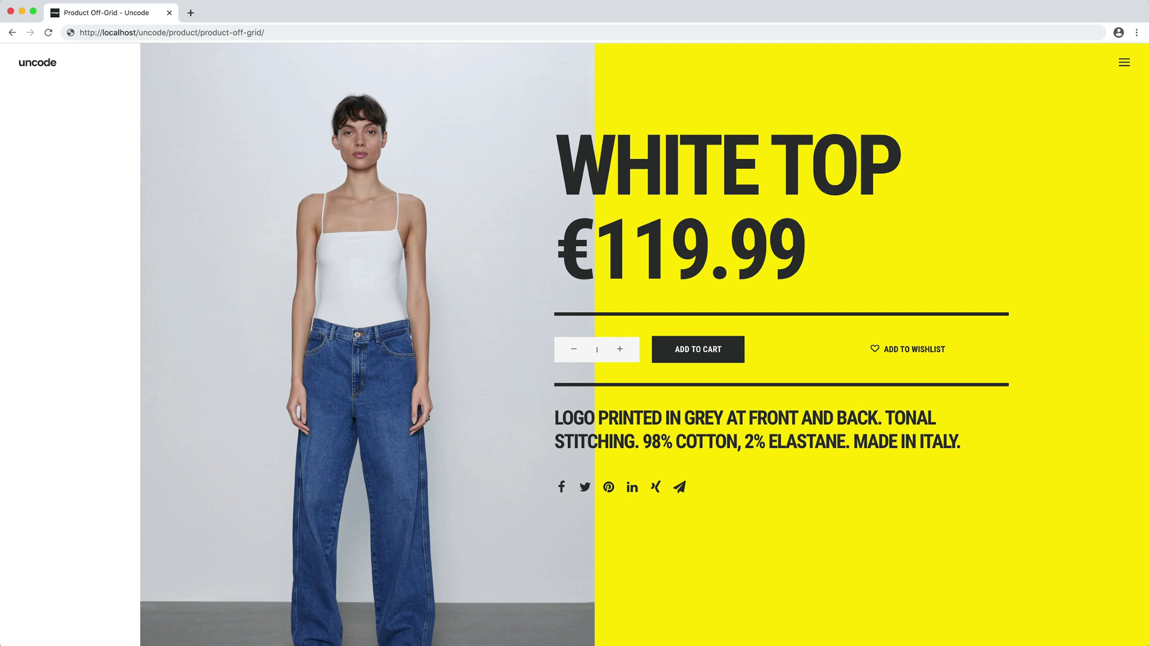
scroll(575, 347, down, 10)
scroll(575, 347, down, 6)
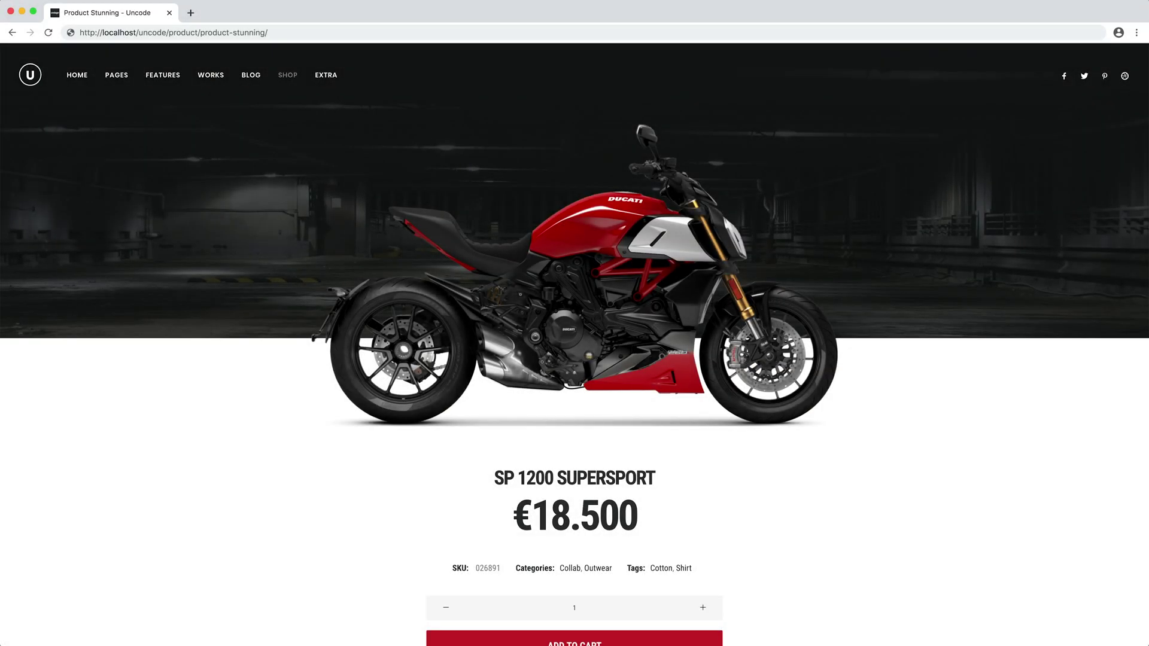
scroll(575, 345, down, 6)
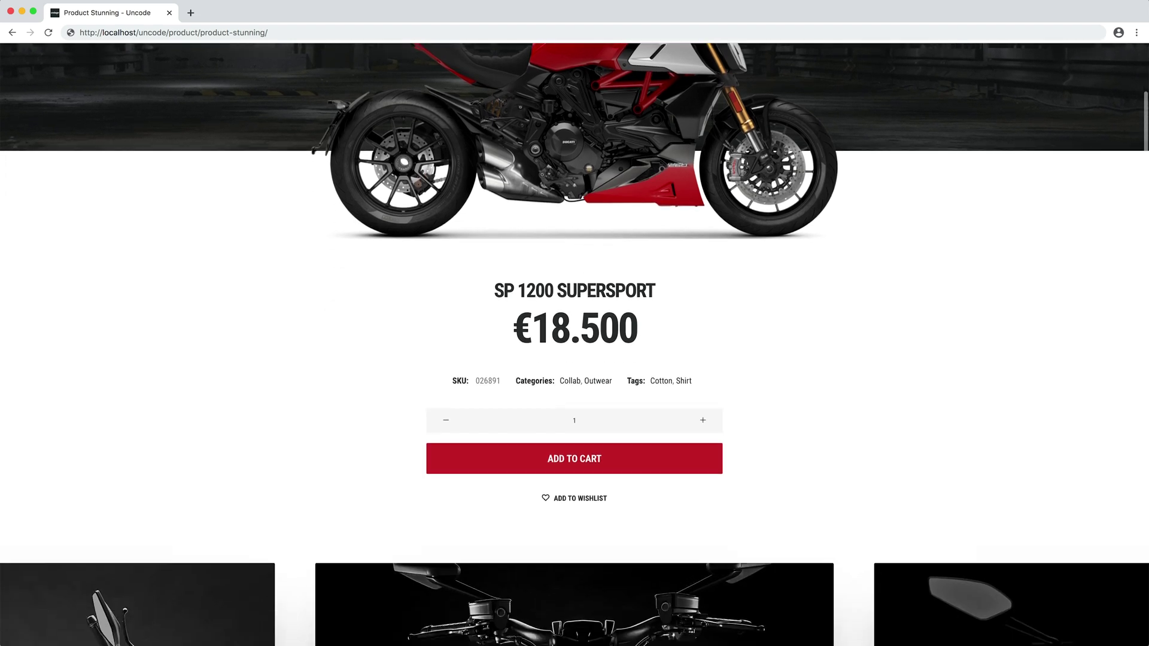
scroll(574, 345, down, 8)
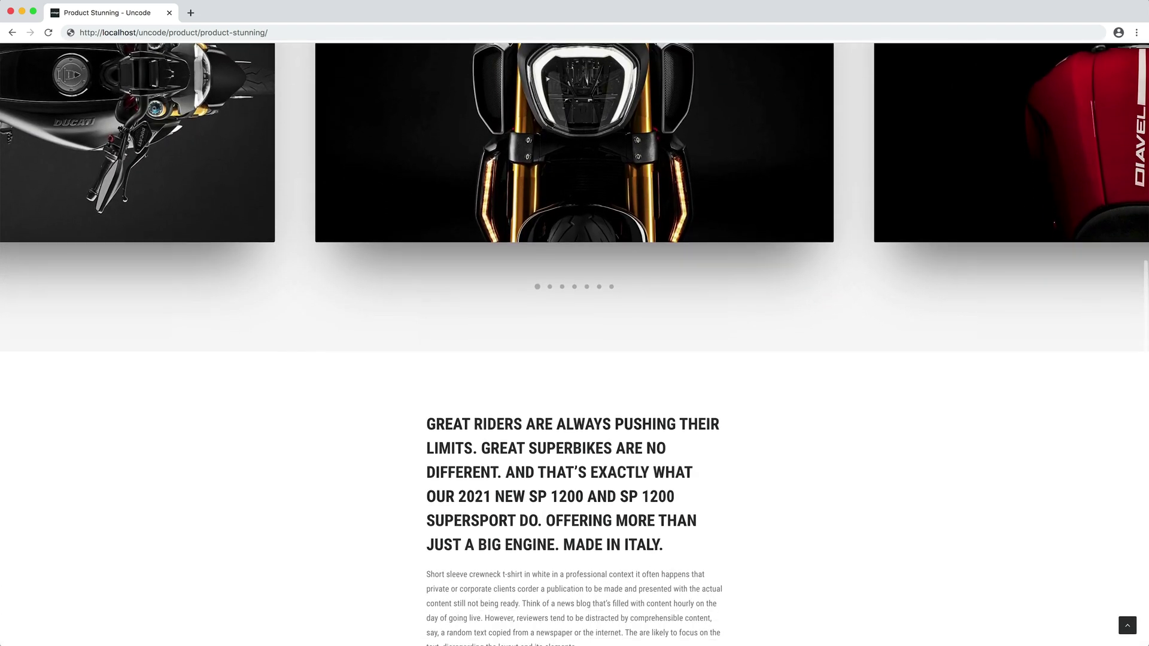
scroll(574, 345, down, 10)
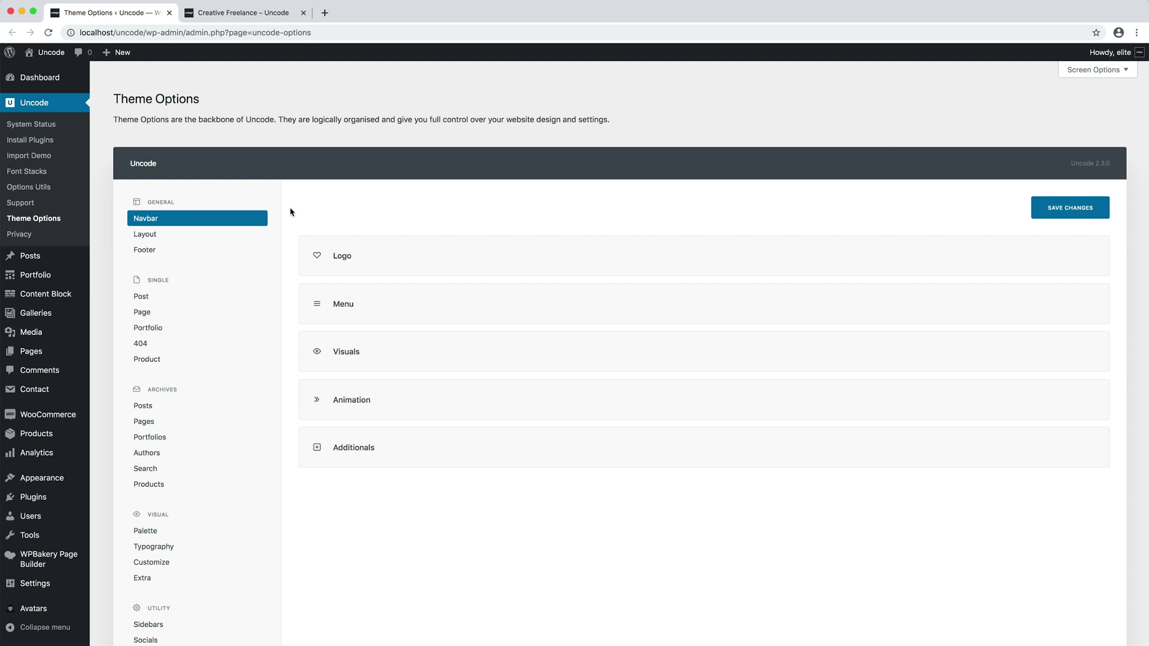
Open the Footer's Widget Area content block setting in Theme Options and examine the footer of the Creative Freelance page.
click(241, 251)
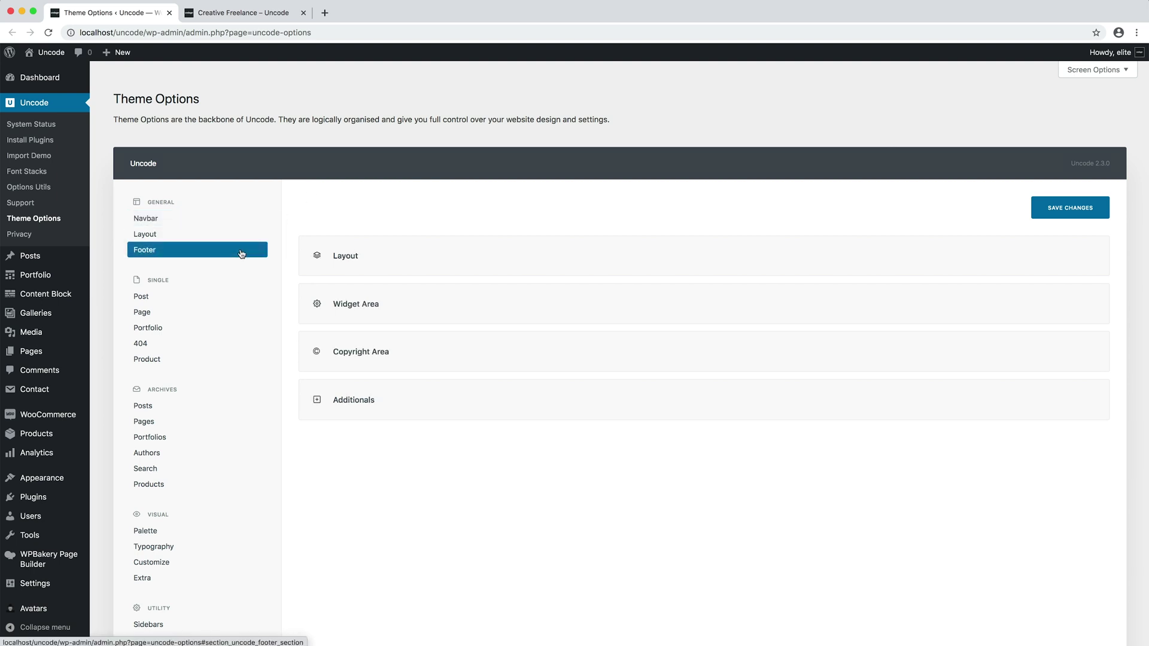
click(701, 308)
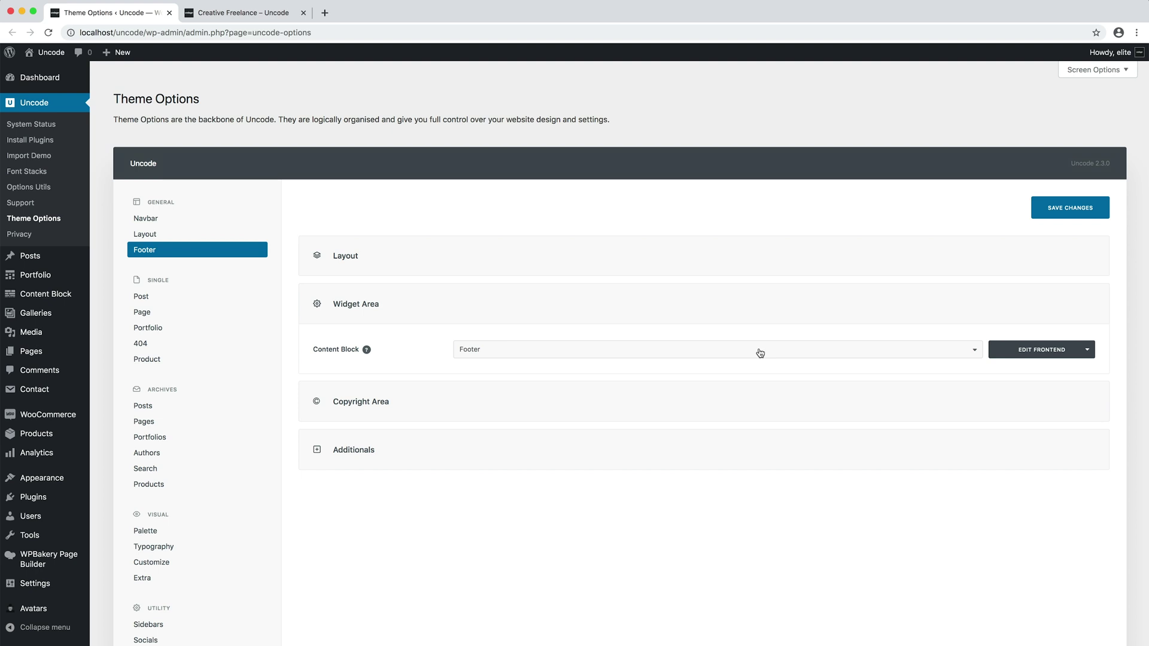
click(293, 14)
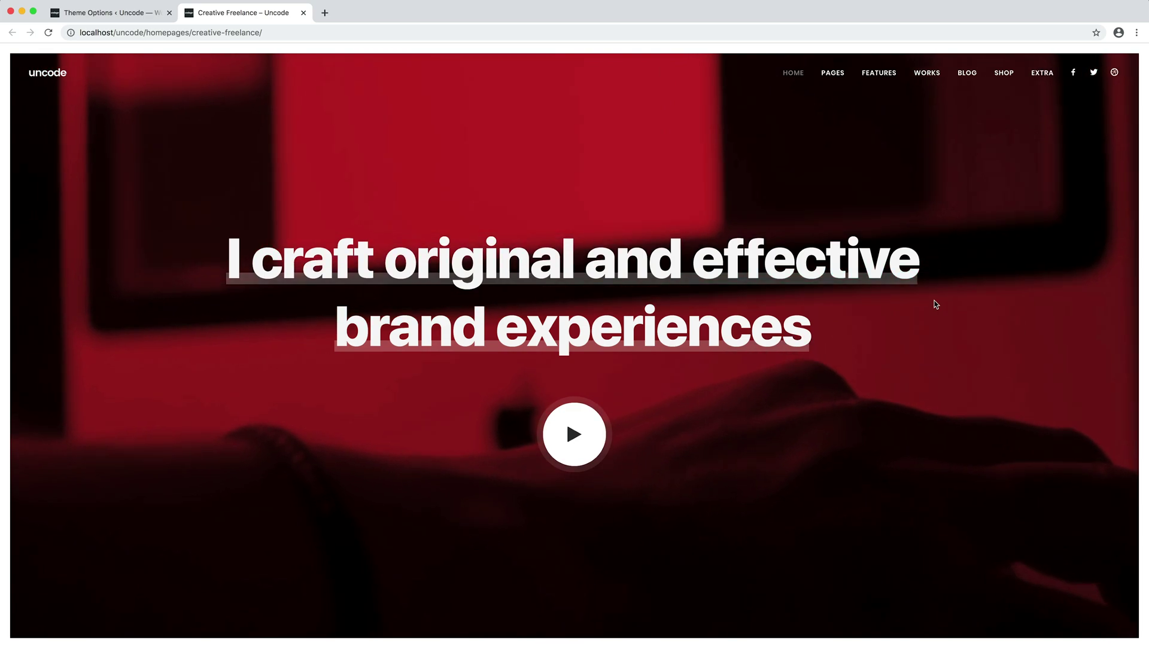
scroll(935, 305, down, 10)
scroll(935, 305, down, 20)
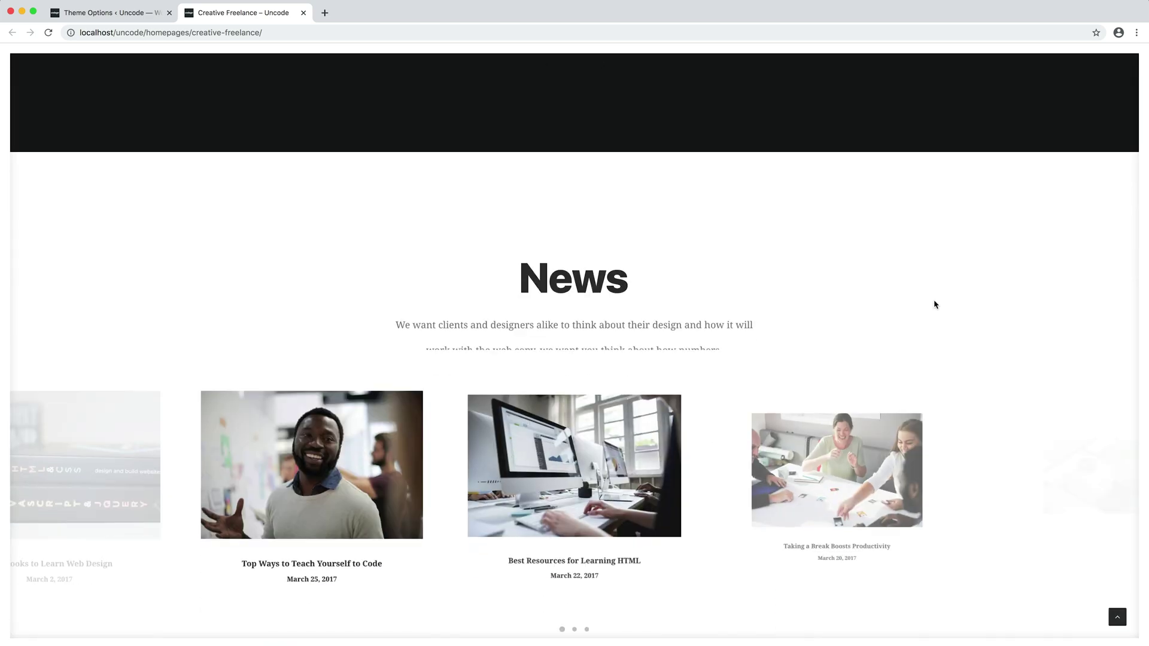
scroll(935, 304, down, 15)
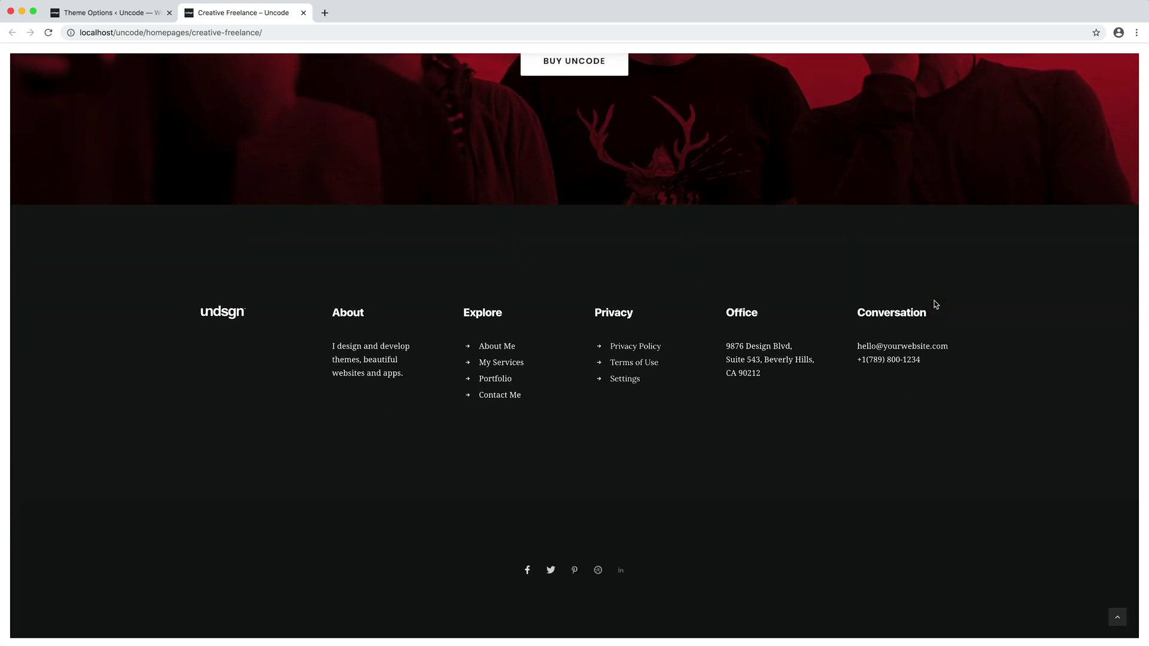